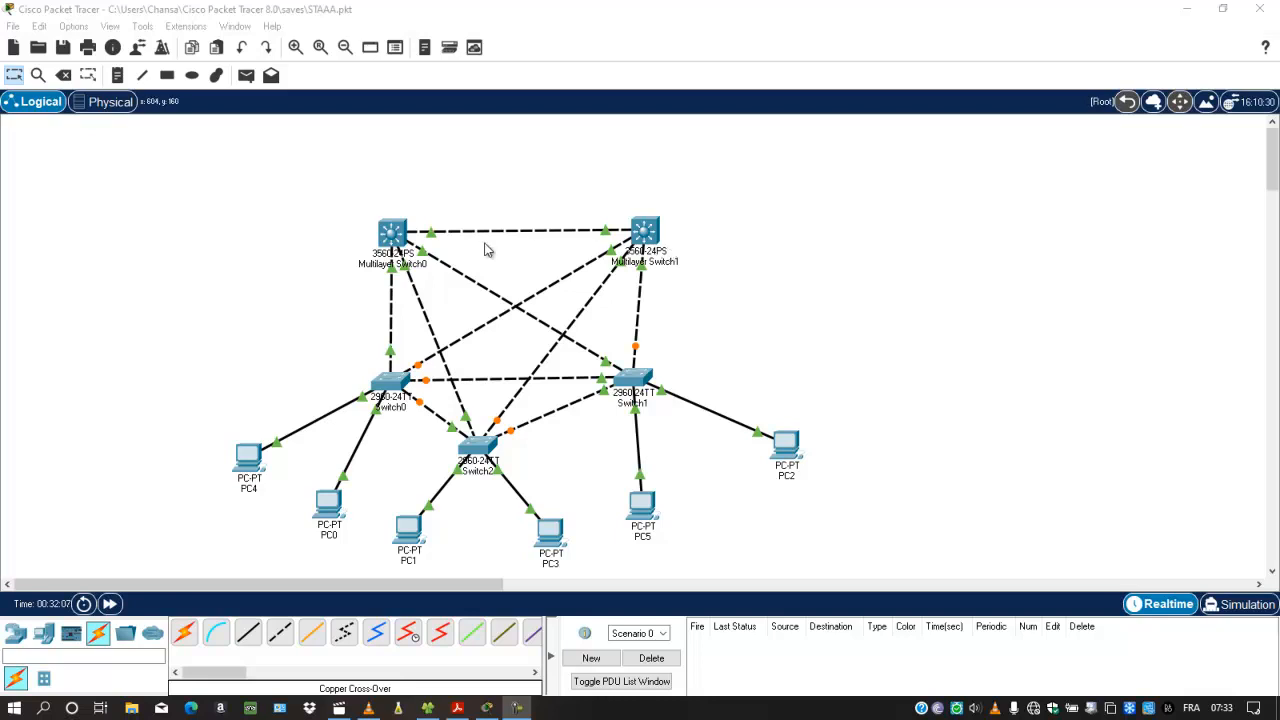
# Step: Display Switch0's spanning-tree information for VLAN 10 in its CLI and widen the device window
pyautogui.click(392, 382)
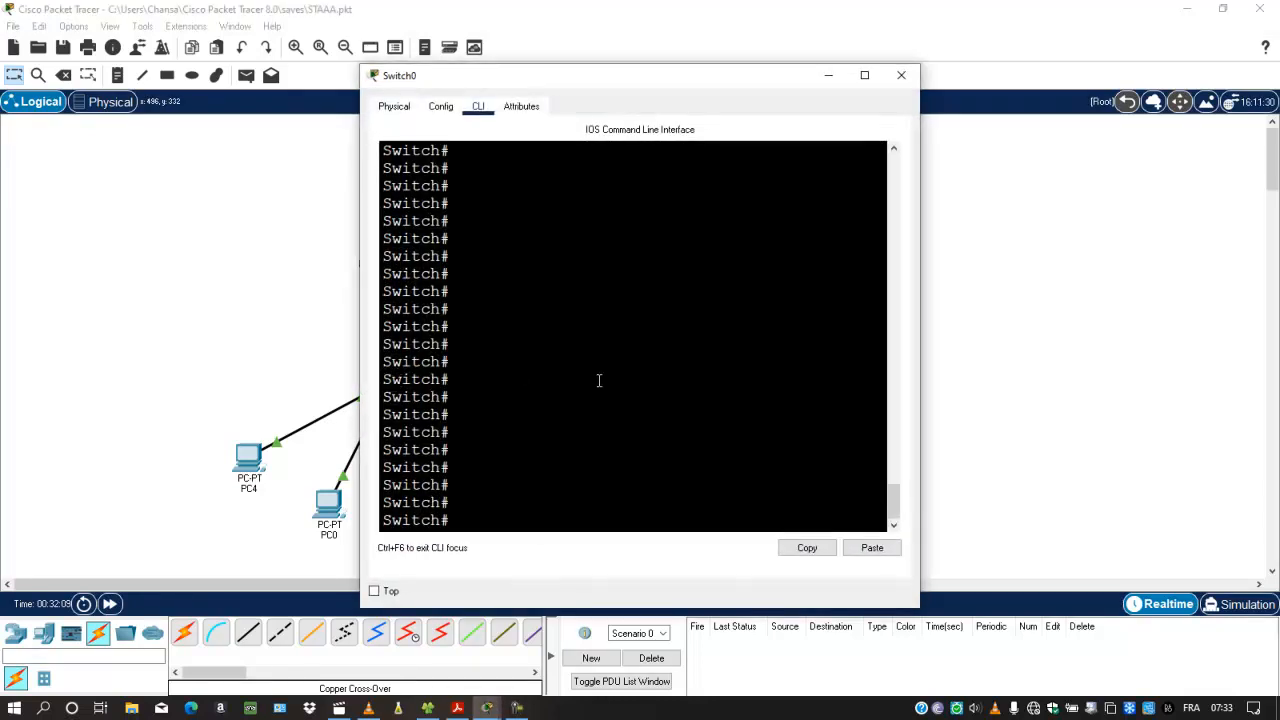
pyautogui.write('sh')
pyautogui.press('Tab')
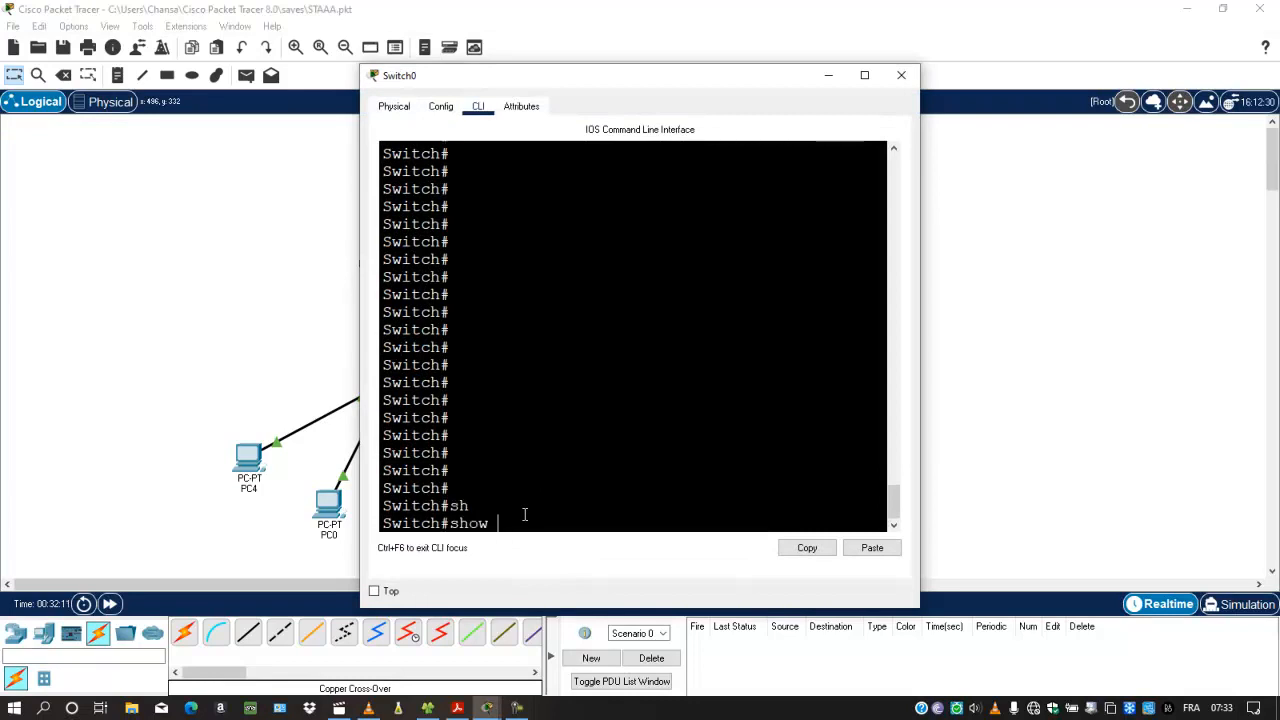
pyautogui.write('sp')
pyautogui.press('Tab')
pyautogui.write('vl')
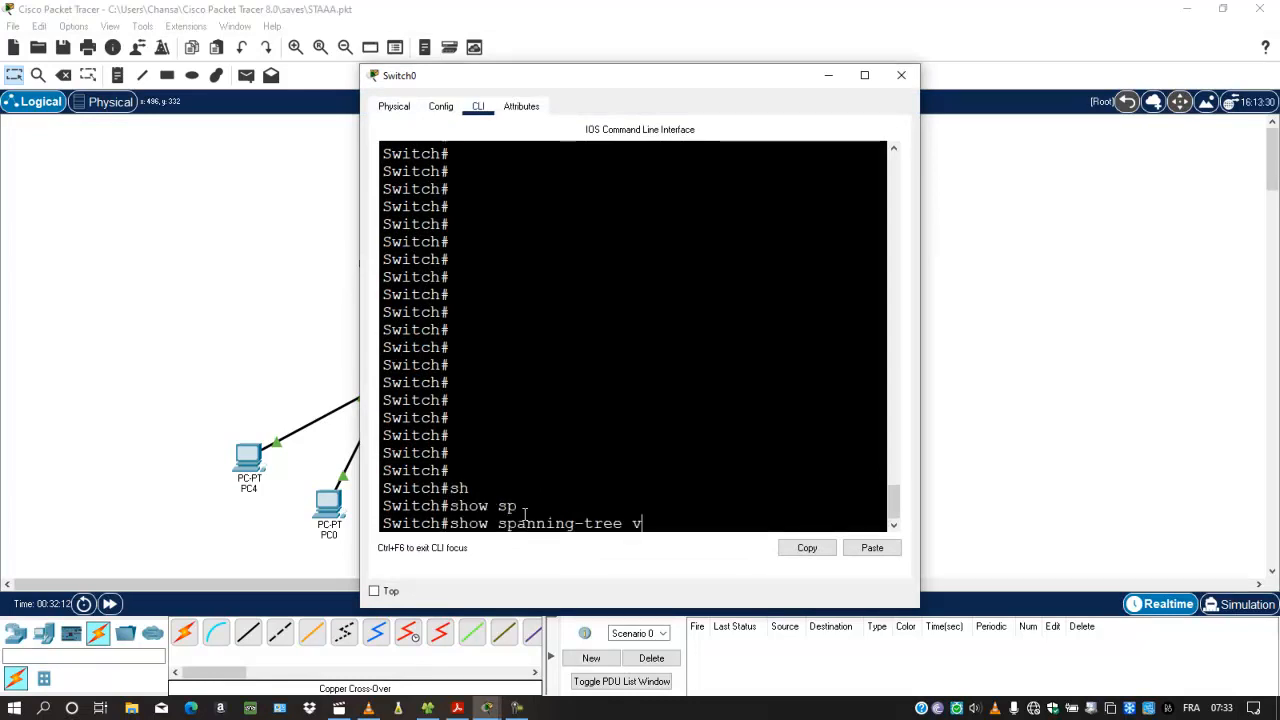
pyautogui.press('Tab')
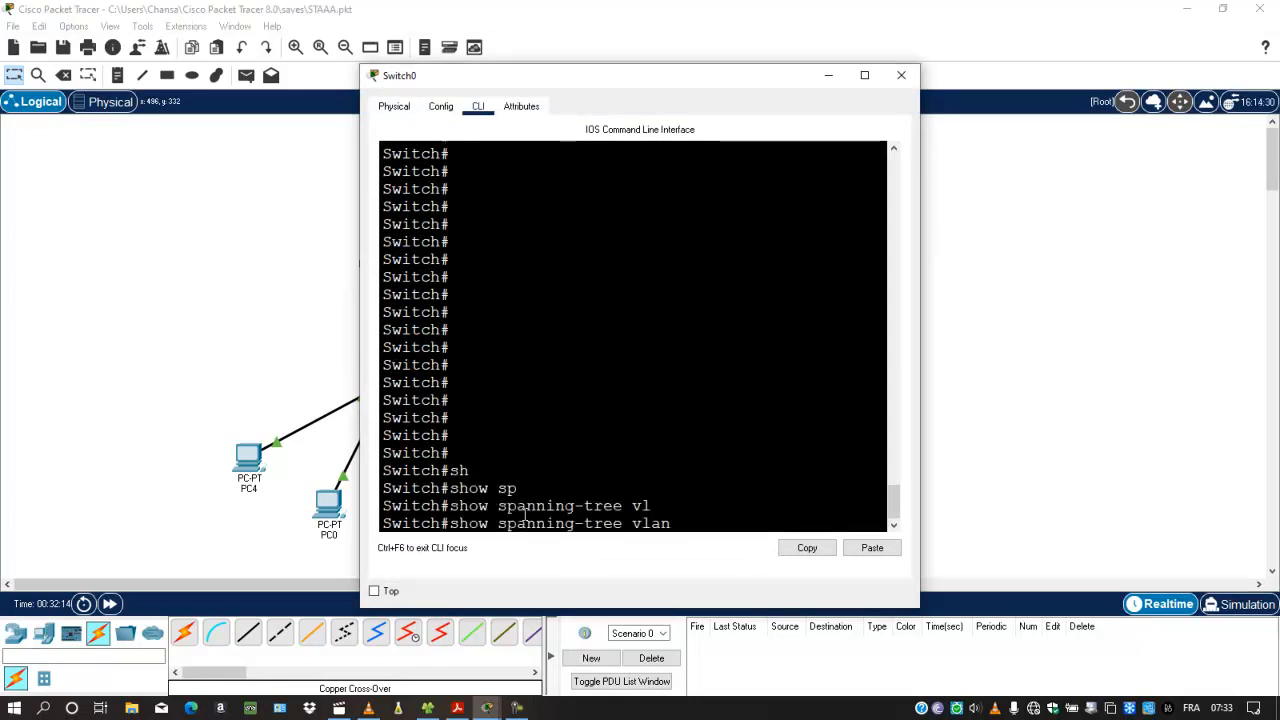
pyautogui.write('10')
pyautogui.press('Return')
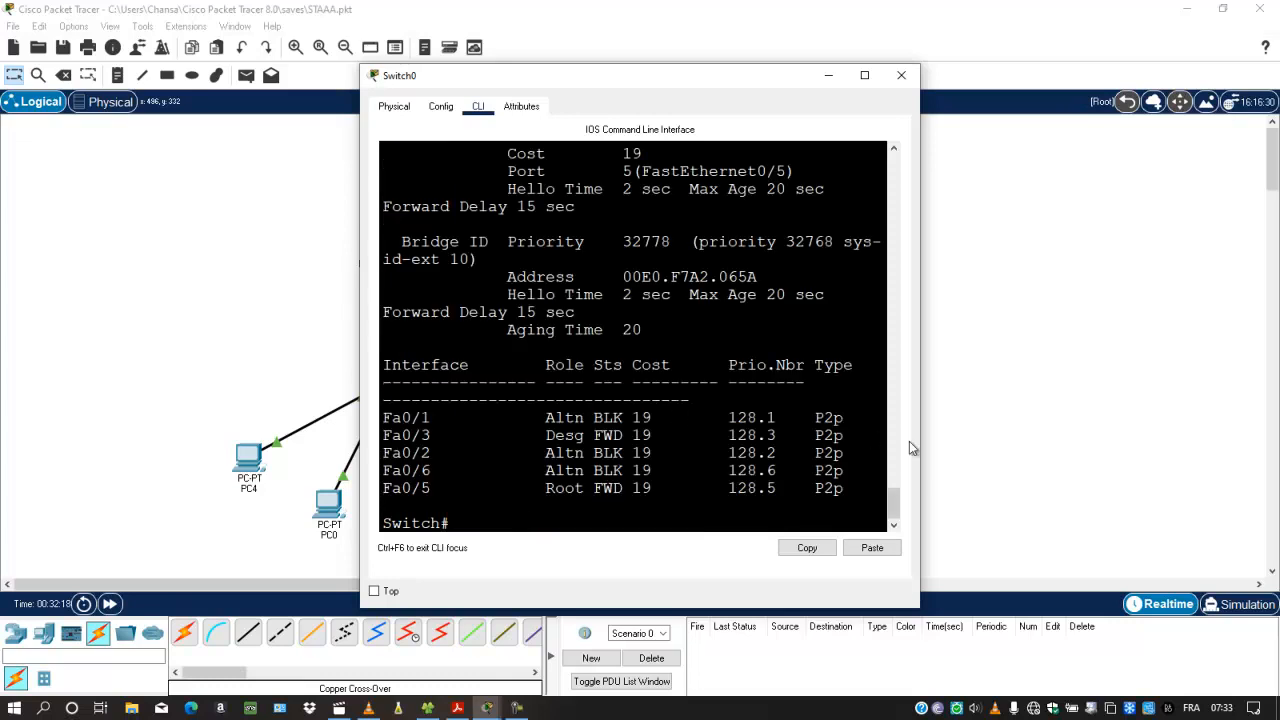
pyautogui.moveTo(920, 448); pyautogui.dragTo(1041, 452)
pyautogui.moveTo(1015, 496)
pyautogui.mouseDown()
pyautogui.moveTo(1015, 483)
pyautogui.moveTo(1016, 505)
pyautogui.mouseUp()
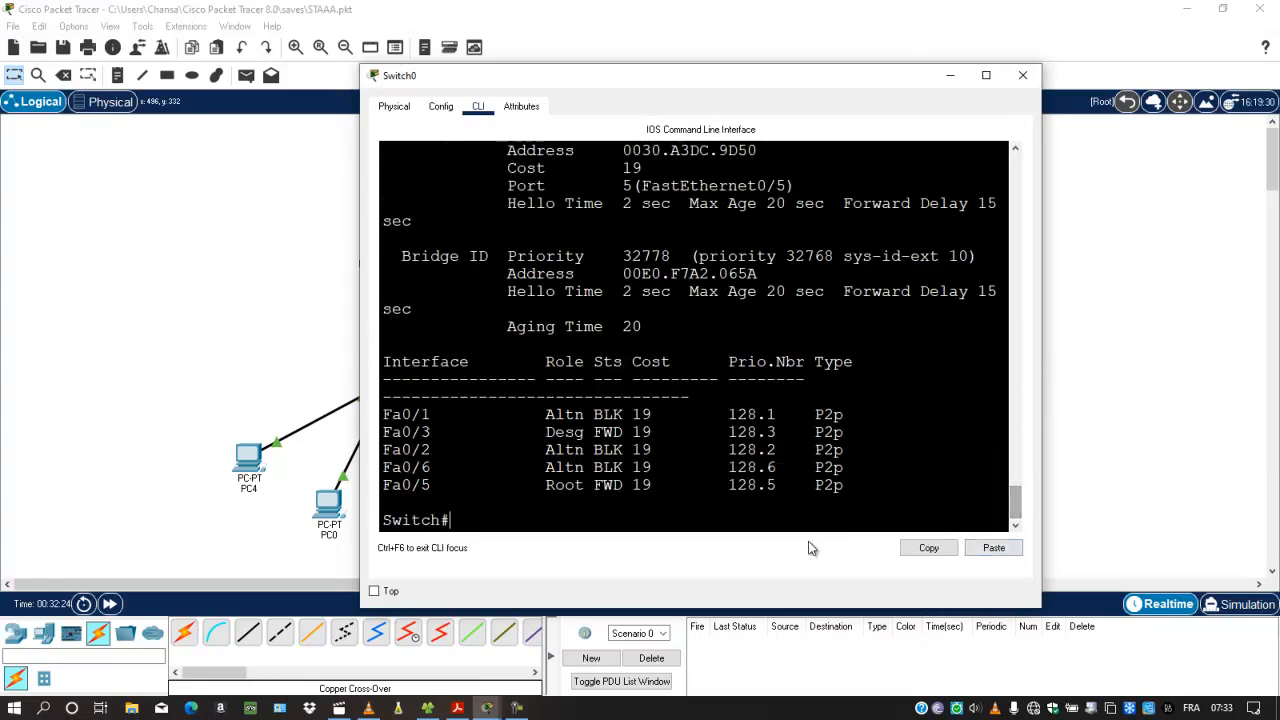
# Step: Run show spanning-tree on Switch0 without a VLAN number to cover all VLANs
pyautogui.press('Up')
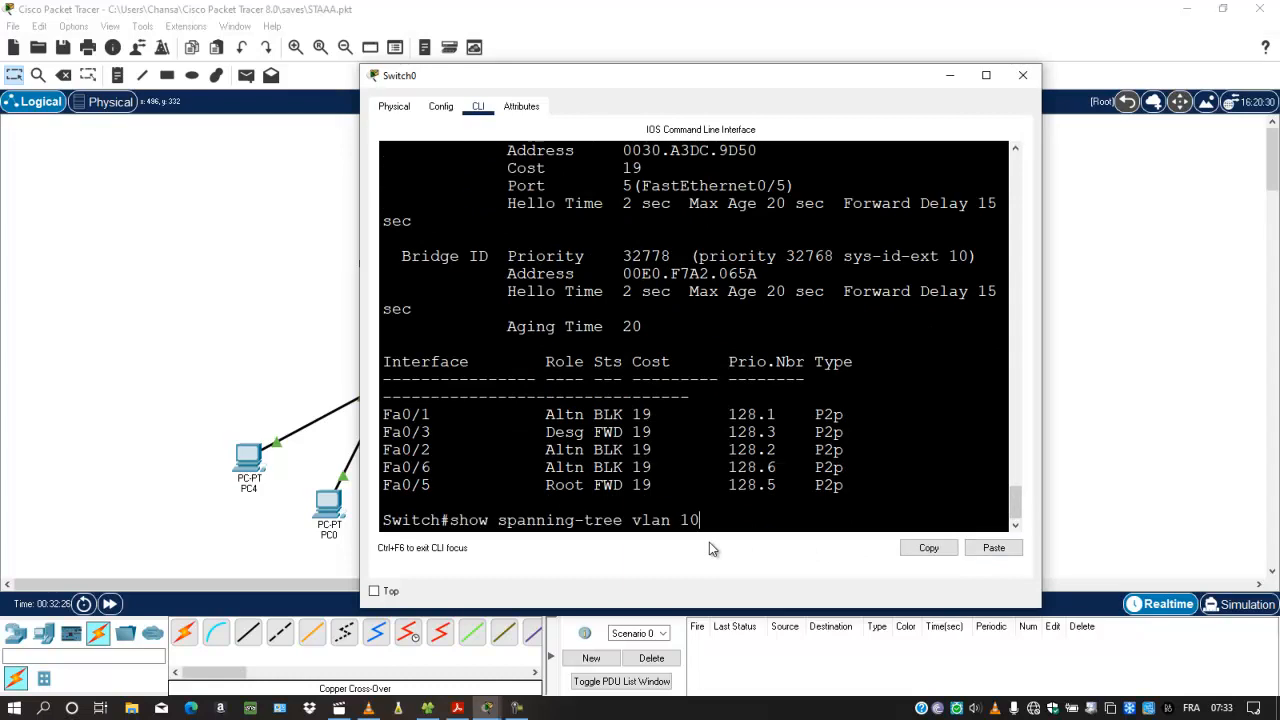
pyautogui.press('BackSpace')
pyautogui.press('BackSpace')
pyautogui.press('BackSpace')
pyautogui.press('BackSpace')
pyautogui.press('BackSpace')
pyautogui.press('BackSpace')
pyautogui.press('Return')
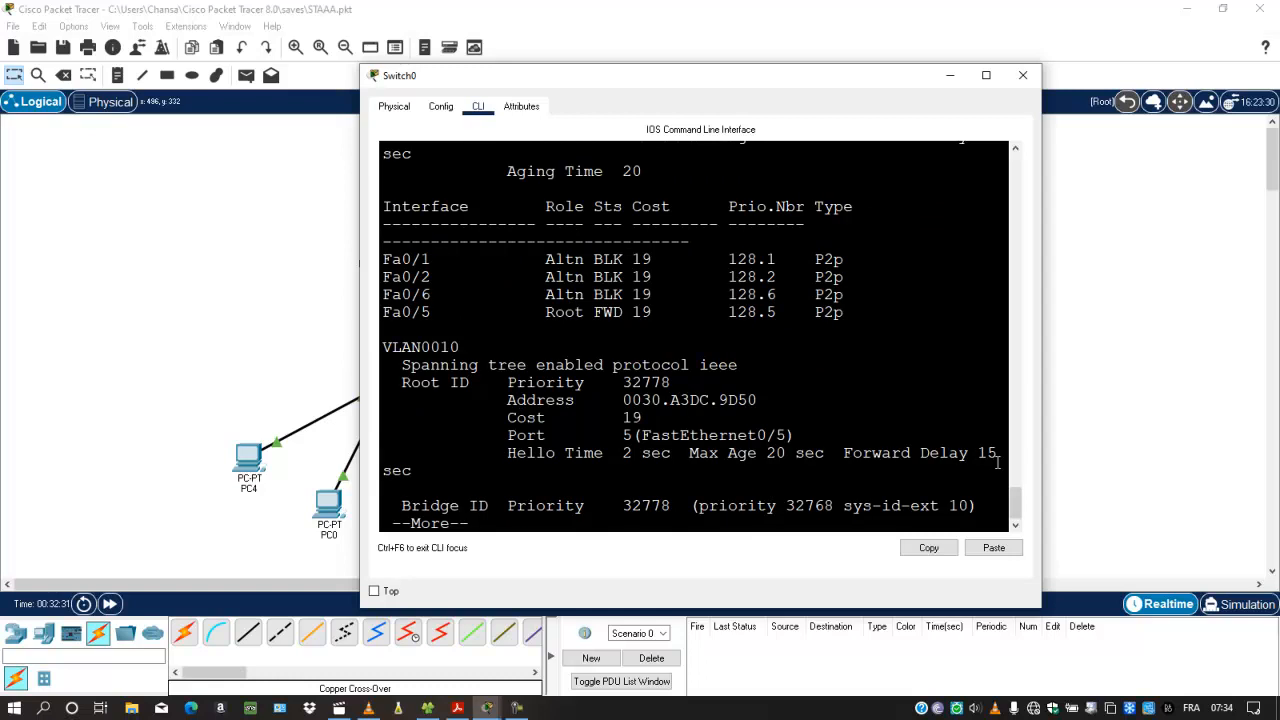
# Step: Examine the VLAN0001 section of Switch0's spanning-tree output, including its root bridge details
pyautogui.scroll(1, 1020, 497)
pyautogui.moveTo(1020, 497); pyautogui.dragTo(1020, 480)
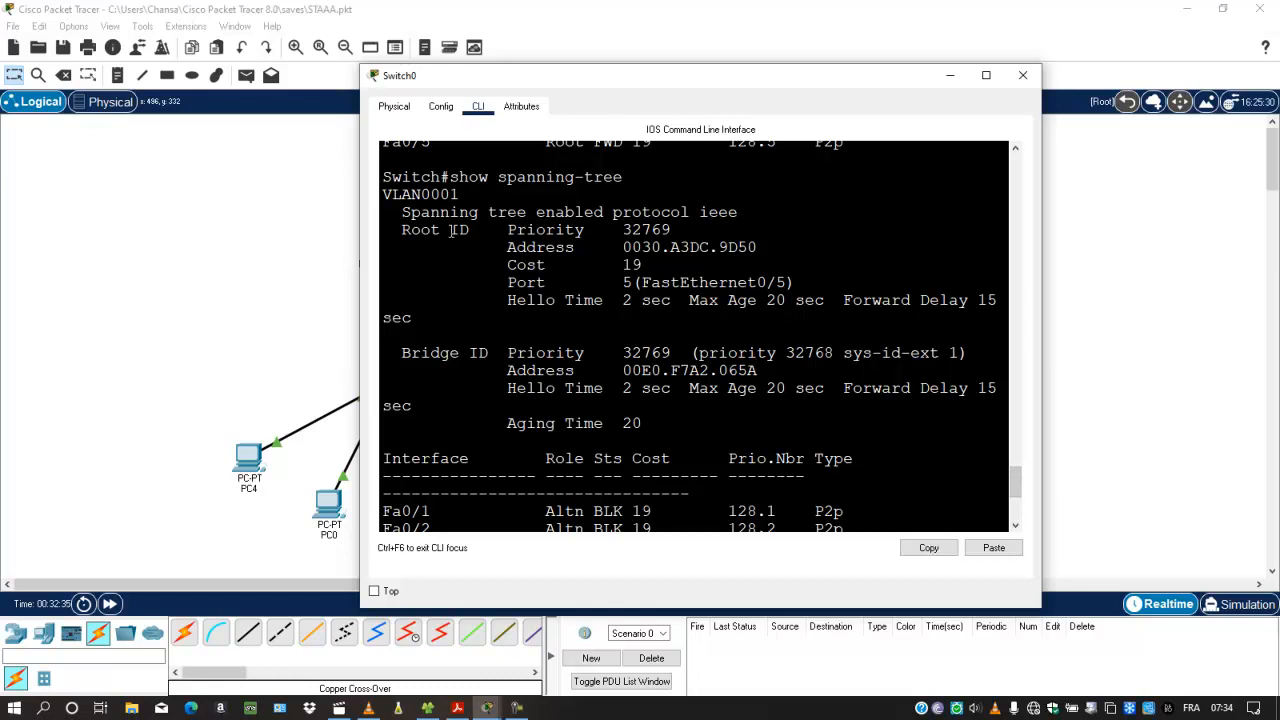
pyautogui.moveTo(385, 195); pyautogui.dragTo(480, 196)
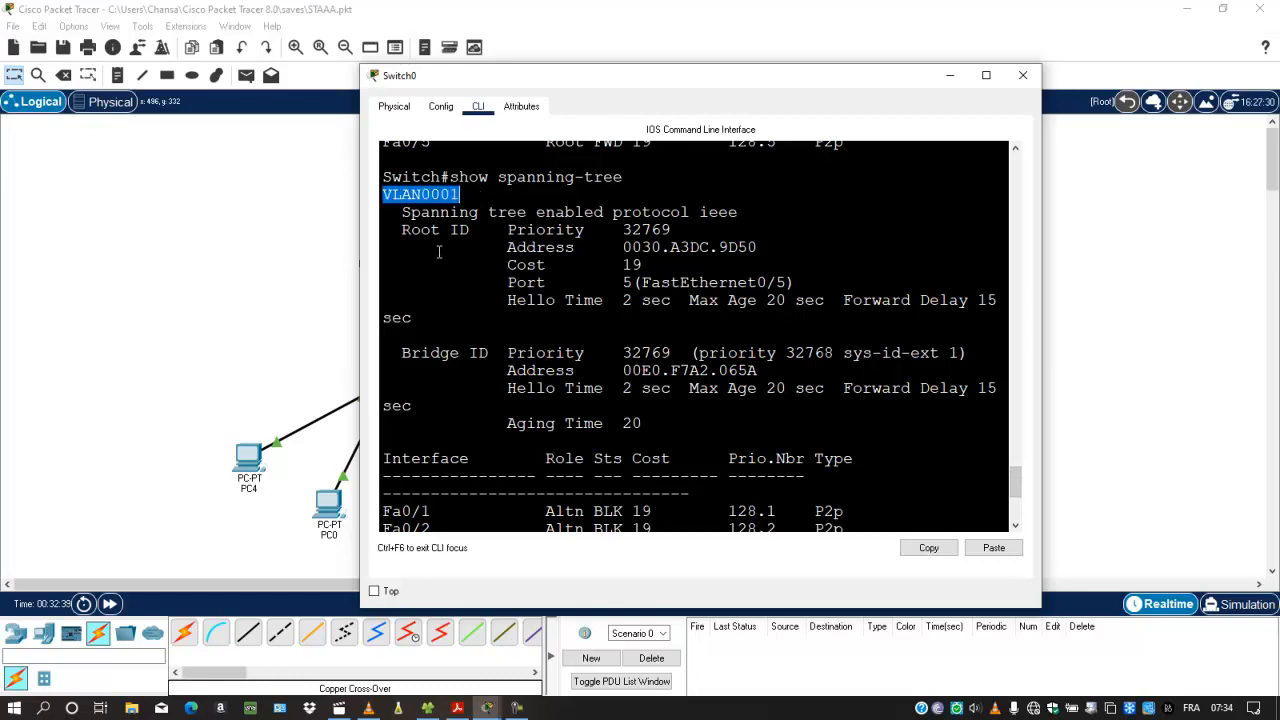
pyautogui.moveTo(402, 213); pyautogui.dragTo(805, 303)
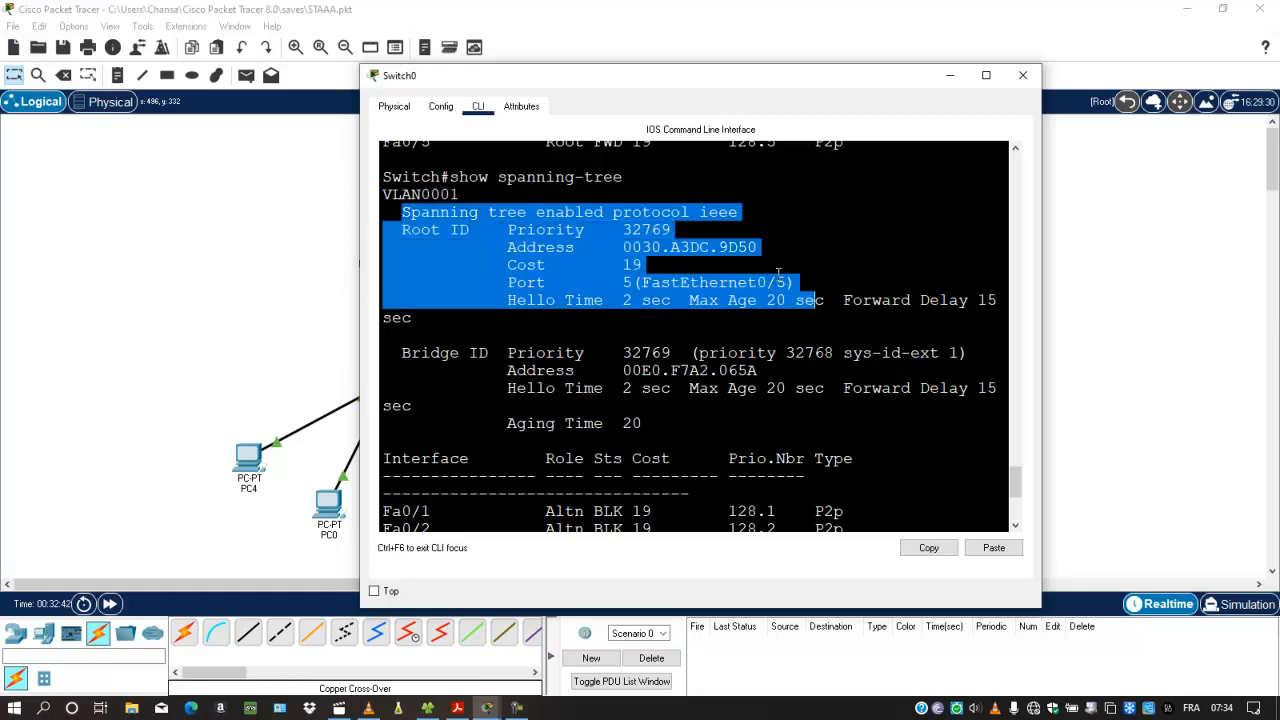
pyautogui.click(900, 319)
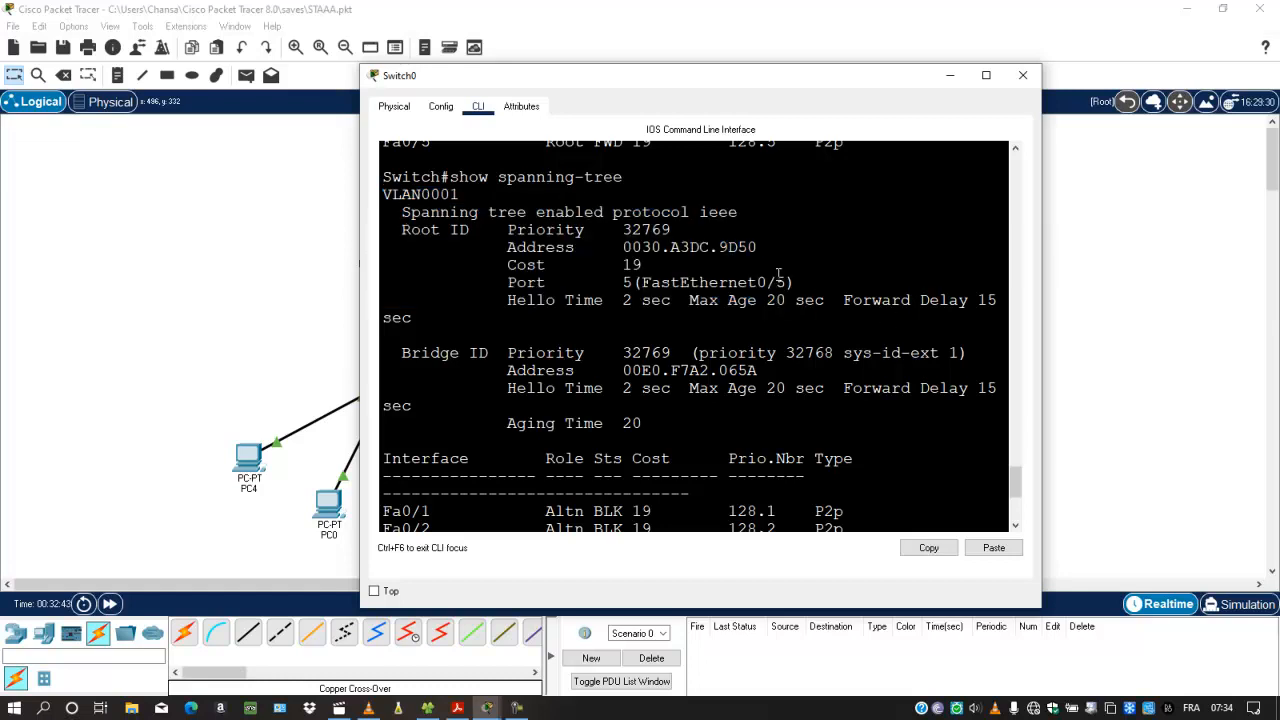
pyautogui.click(1015, 467)
pyautogui.click(1016, 476)
pyautogui.moveTo(1016, 470); pyautogui.dragTo(1016, 497)
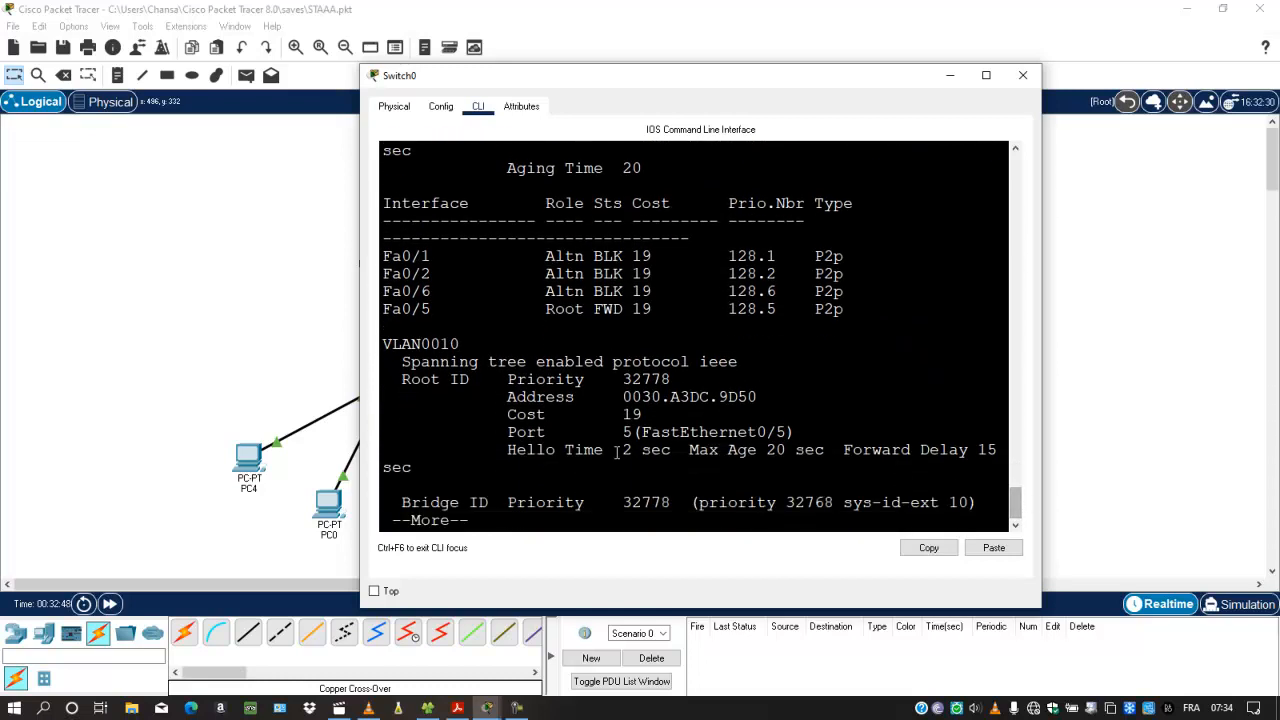
# Step: Examine the VLAN0010 section of Switch0's output and page forward to VLAN0020
pyautogui.moveTo(383, 344); pyautogui.dragTo(463, 346)
pyautogui.press('Return')
pyautogui.press('Return')
pyautogui.press('Return')
pyautogui.press('Return')
pyautogui.press('Return')
pyautogui.press('Return')
pyautogui.press('Return')
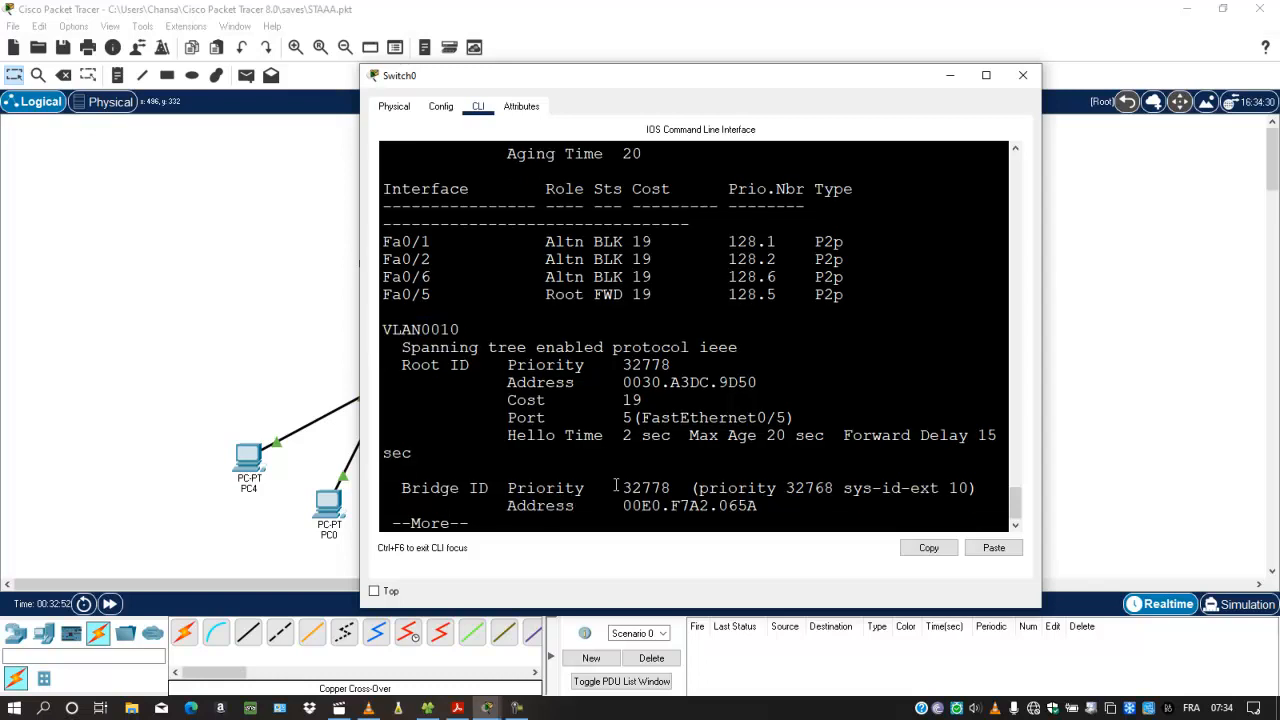
pyautogui.press('Return')
pyautogui.press('Return')
pyautogui.press('Return')
pyautogui.press('Return')
pyautogui.press('Return')
pyautogui.press('Return')
pyautogui.press('Return')
pyautogui.press('Return')
pyautogui.press('Return')
pyautogui.press('Return')
pyautogui.press('Return')
pyautogui.press('Return')
pyautogui.press('Return')
pyautogui.press('Return')
pyautogui.press('Return')
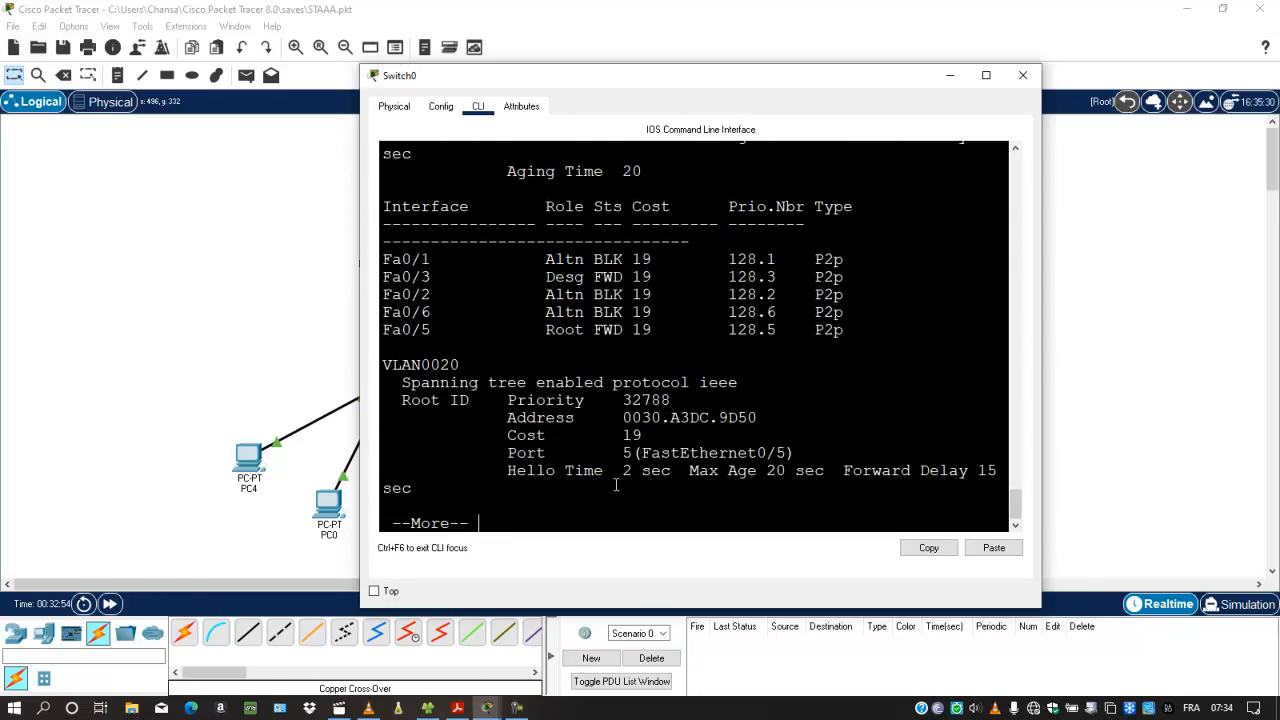
# Step: Review Switch0's VLAN0020 root ID and port roles through the end of the output, and close the device window
pyautogui.moveTo(384, 364); pyautogui.dragTo(500, 401)
pyautogui.press('Return')
pyautogui.press('Return')
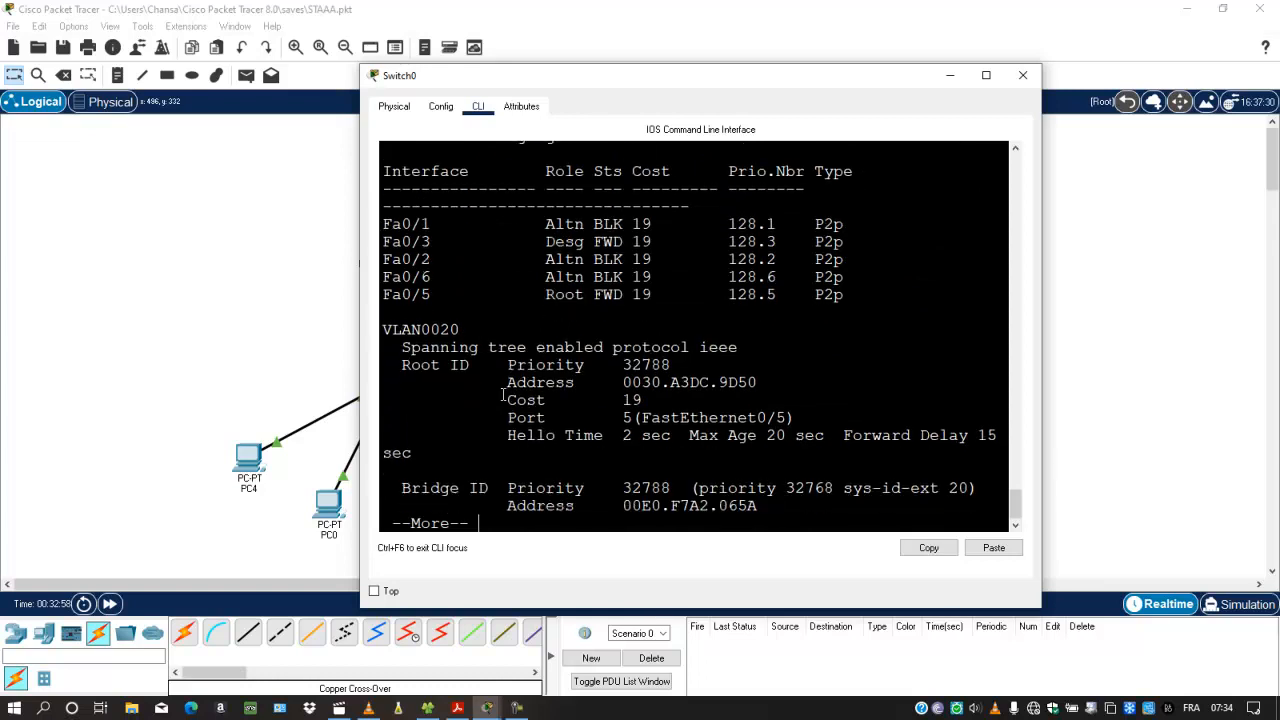
pyautogui.press('Return')
pyautogui.press('Return')
pyautogui.press('Return')
pyautogui.press('Return')
pyautogui.press('Return')
pyautogui.press('Return')
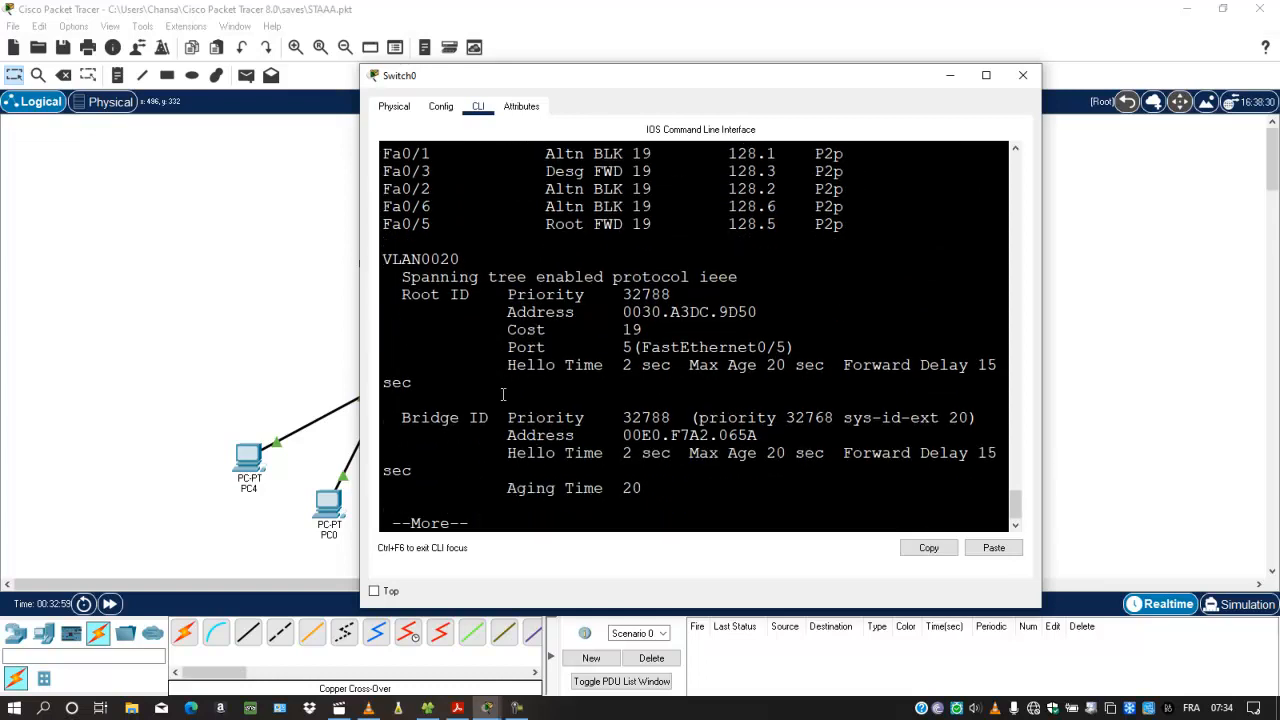
pyautogui.press('space')
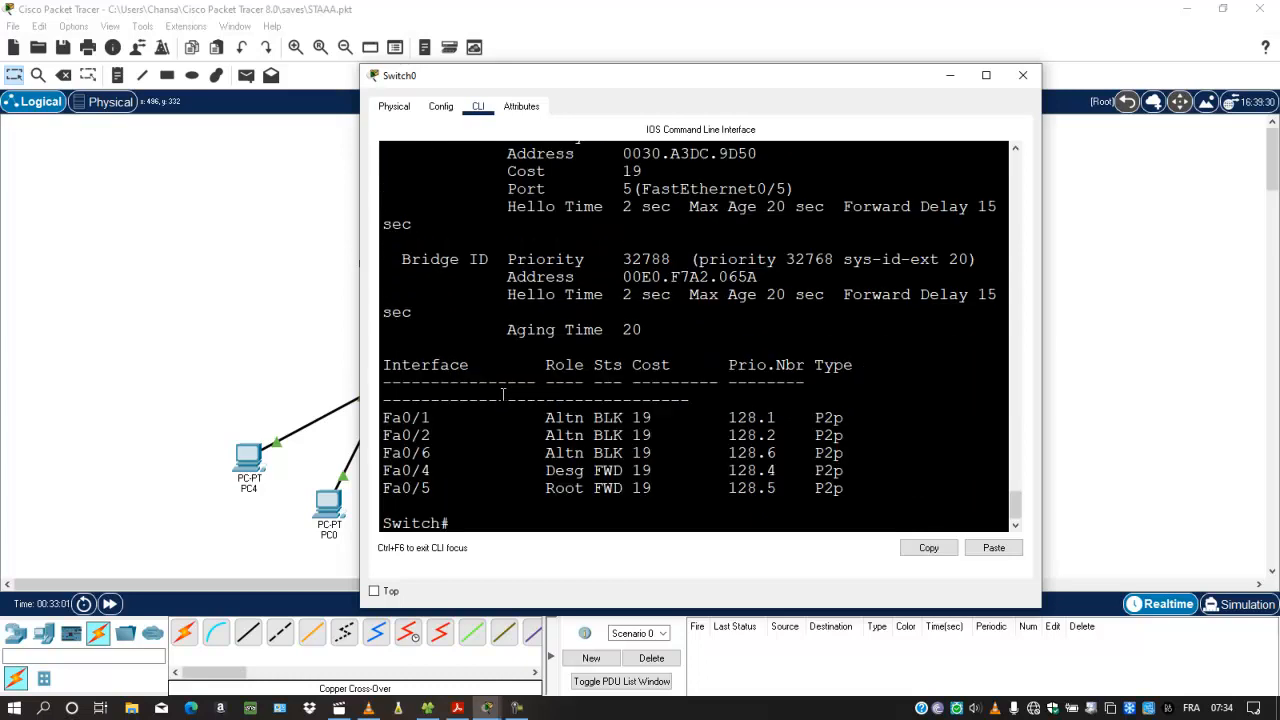
pyautogui.press('Return')
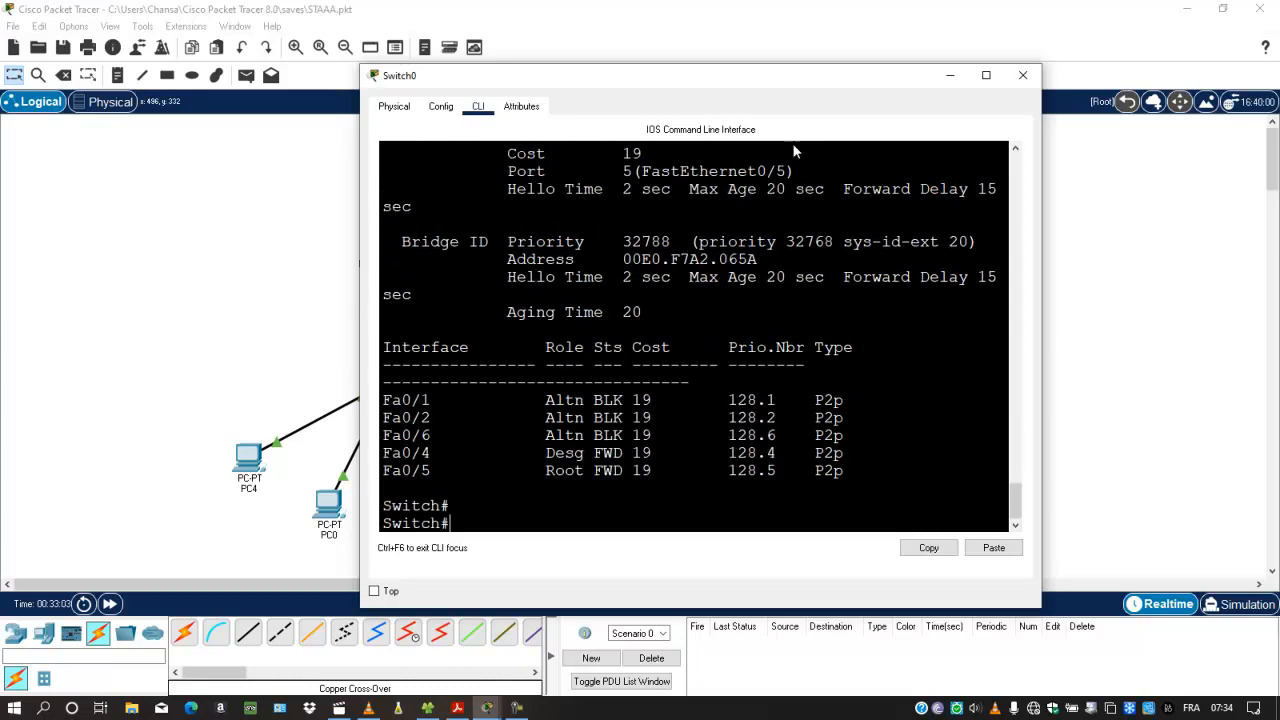
pyautogui.click(1023, 75)
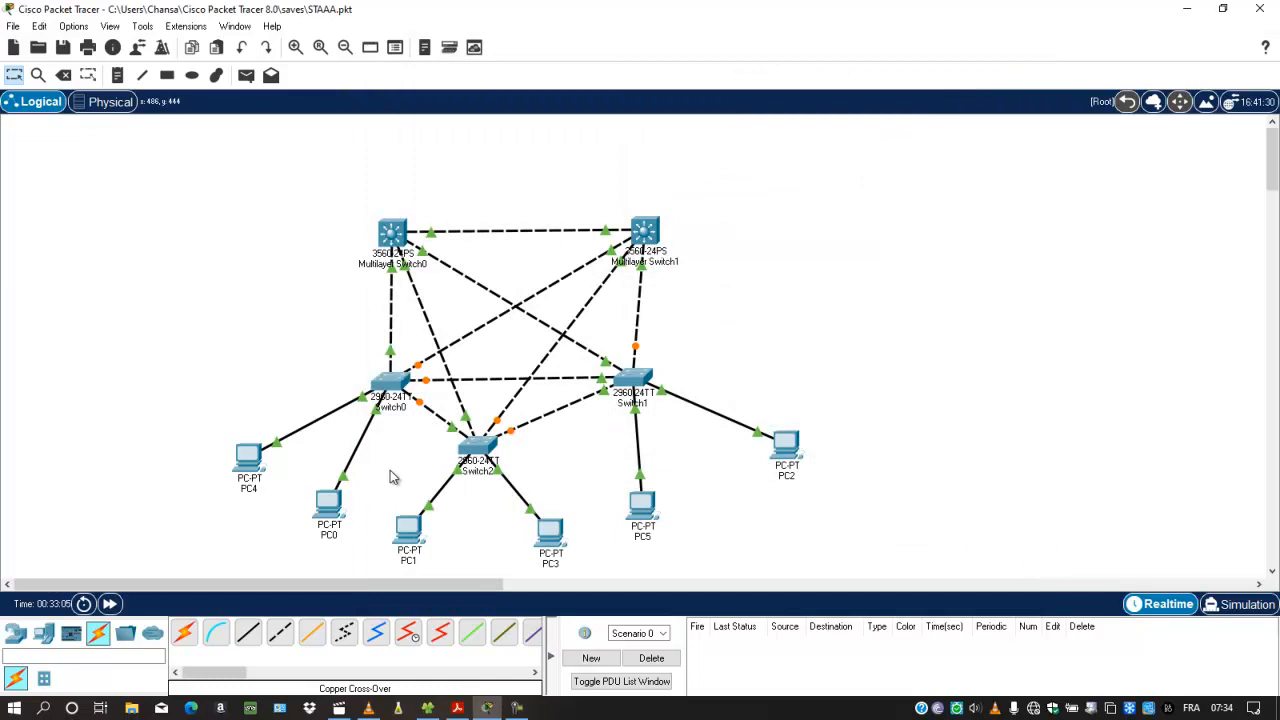
# Step: Run show spanning-tree in Switch2's CLI and widen the device window
pyautogui.click(472, 455)
pyautogui.write('sh')
pyautogui.press('Tab')
pyautogui.write('sp')
pyautogui.press('Tab')
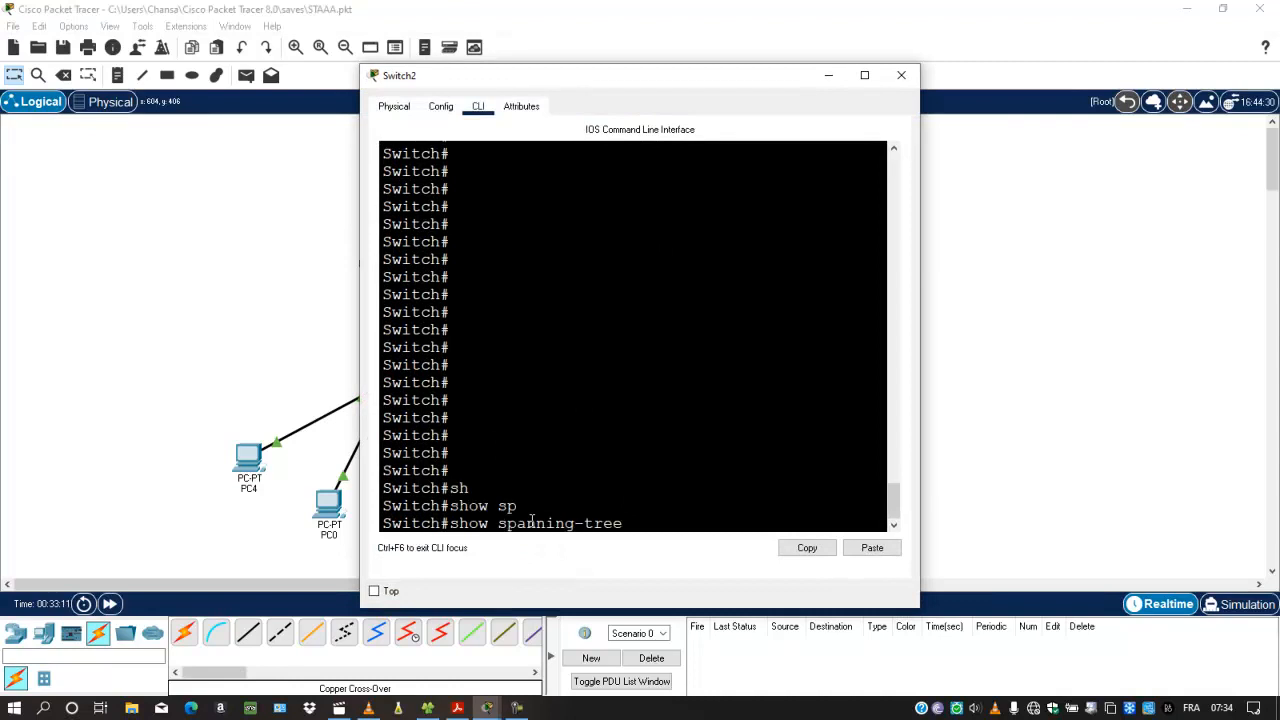
pyautogui.press('Return')
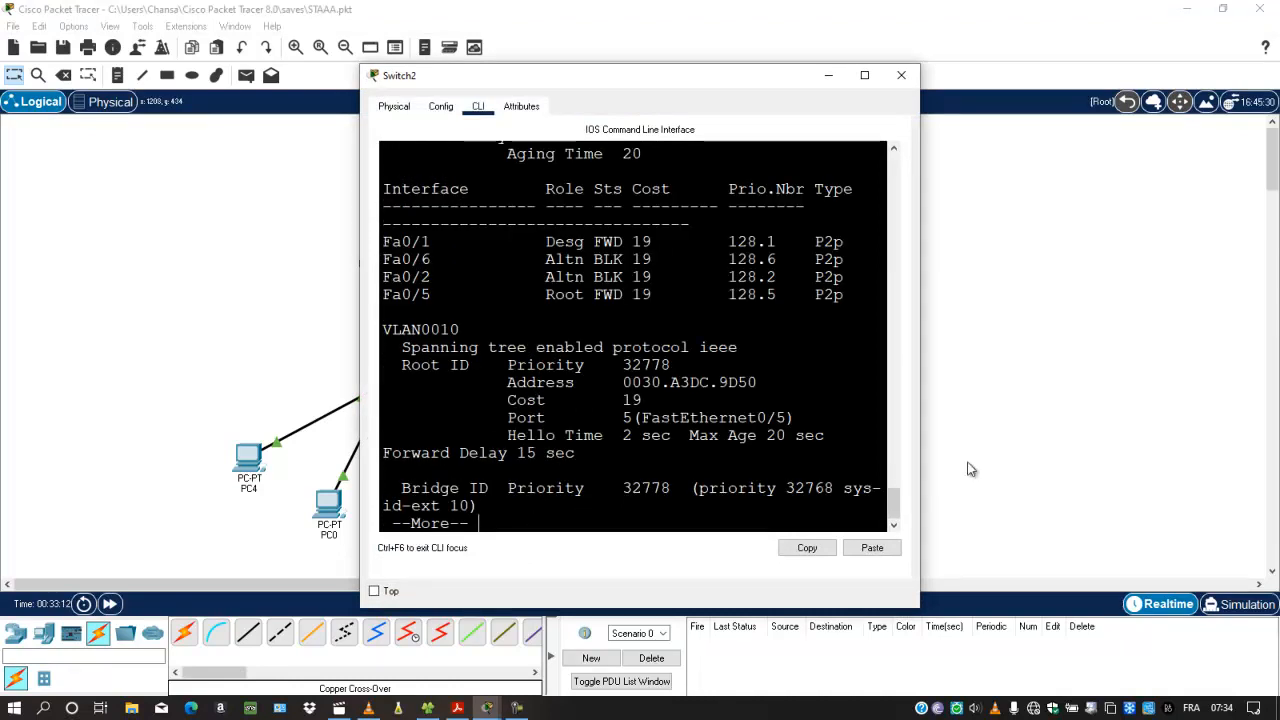
pyautogui.moveTo(921, 475); pyautogui.dragTo(1036, 481)
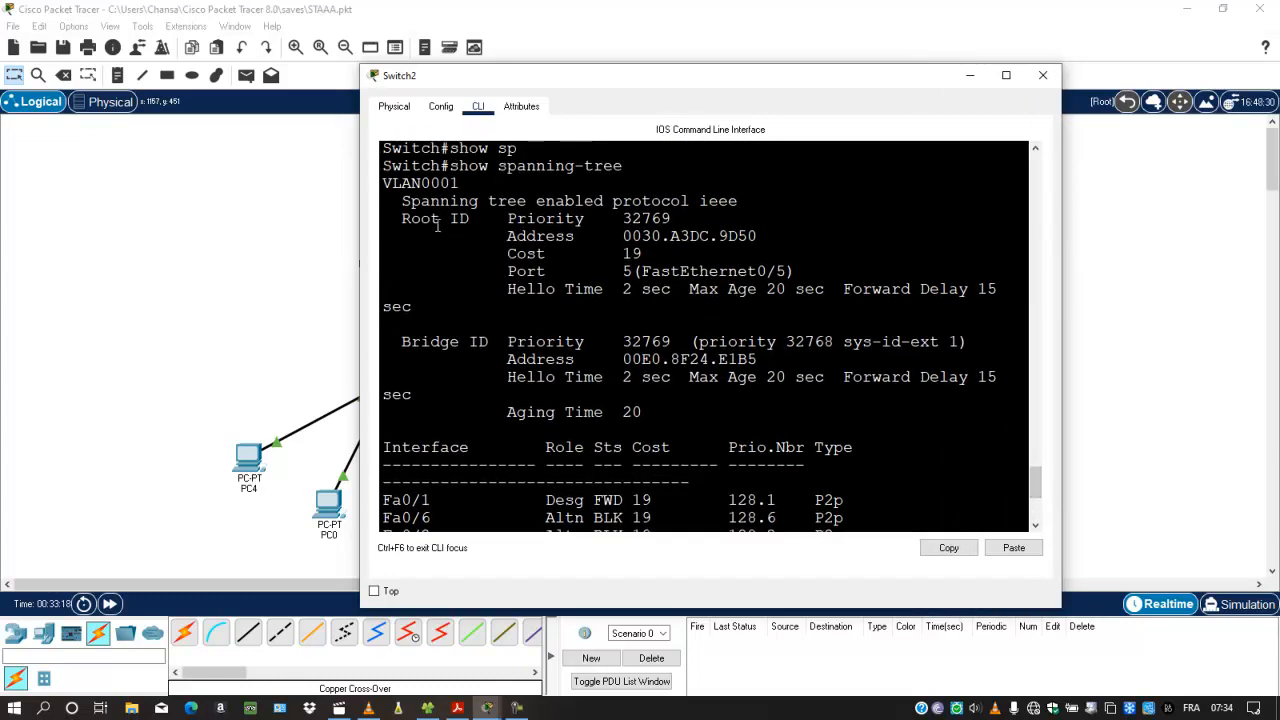
# Step: Compare the root ID details for VLAN0001 and VLAN0010 in Switch2's spanning-tree output
pyautogui.moveTo(383, 183); pyautogui.dragTo(667, 308)
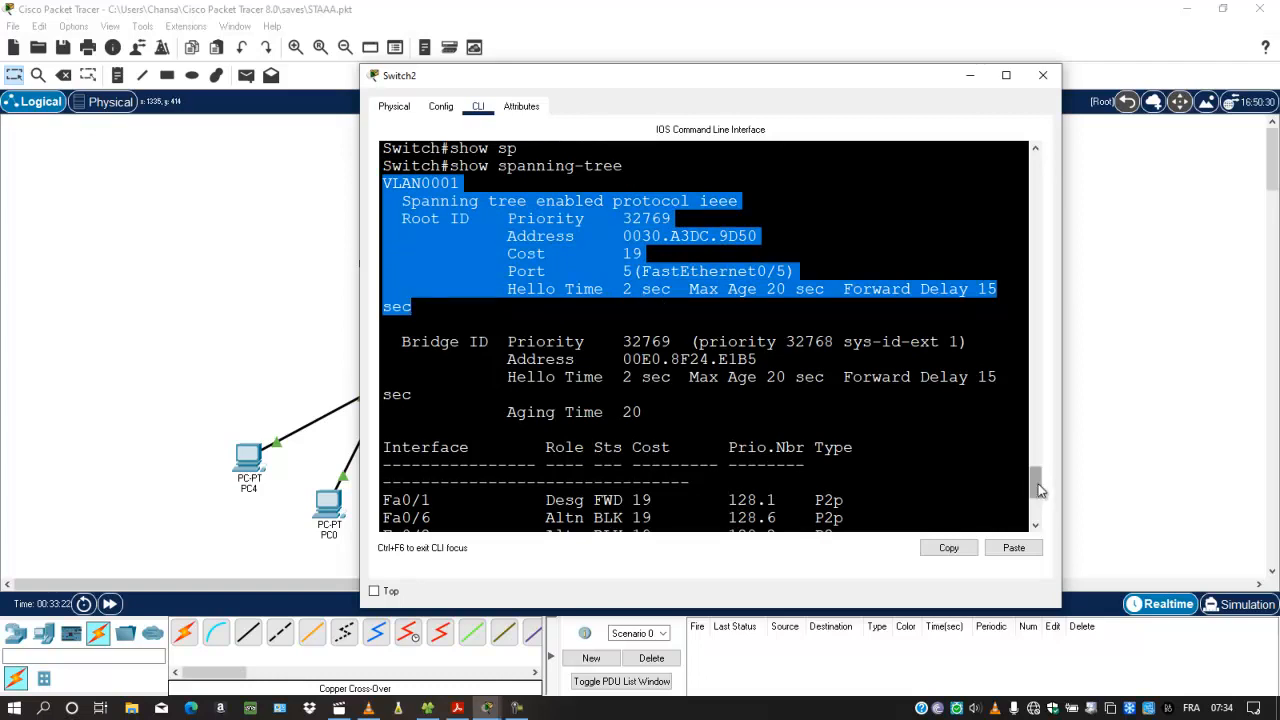
pyautogui.moveTo(1036, 490); pyautogui.dragTo(1037, 515)
pyautogui.moveTo(383, 344); pyautogui.dragTo(697, 503)
pyautogui.click(655, 520)
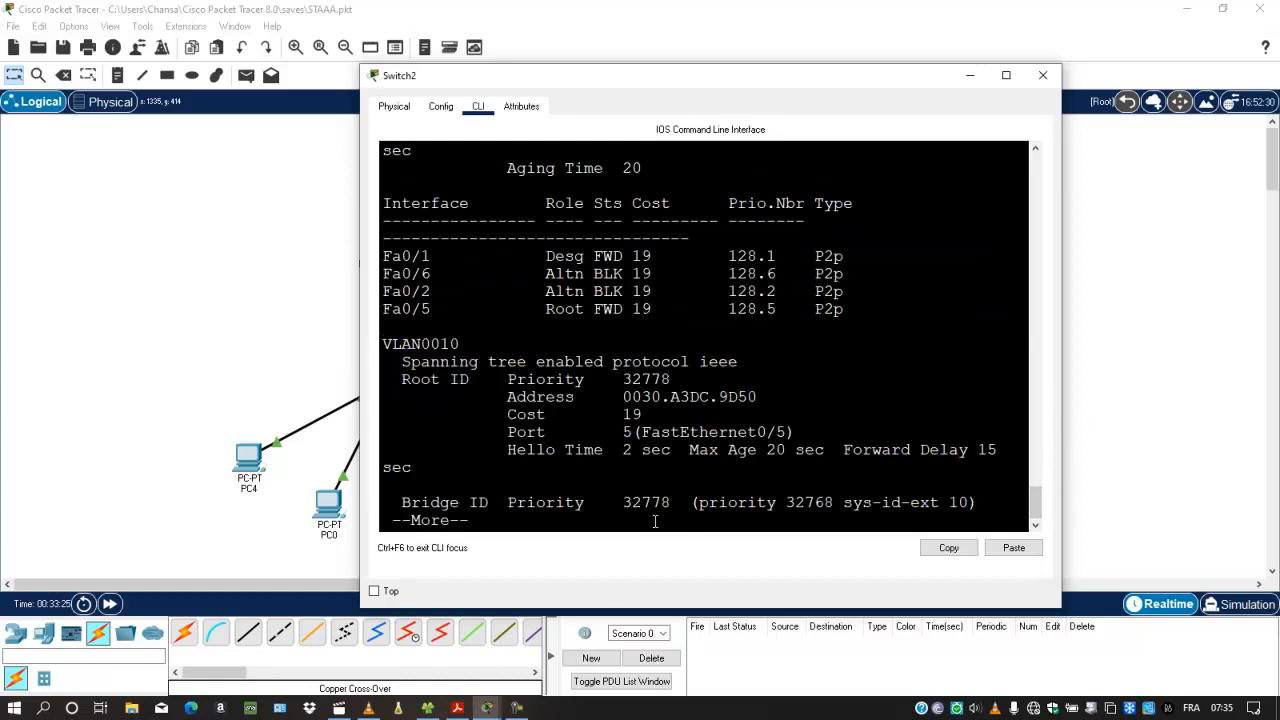
# Step: Page through the rest of Switch2's output, check the VLAN0020 section, and close the device window
pyautogui.press('Return')
pyautogui.press('space')
pyautogui.press('Return')
pyautogui.press('Return')
pyautogui.press('Return')
pyautogui.press('Return')
pyautogui.press('Return')
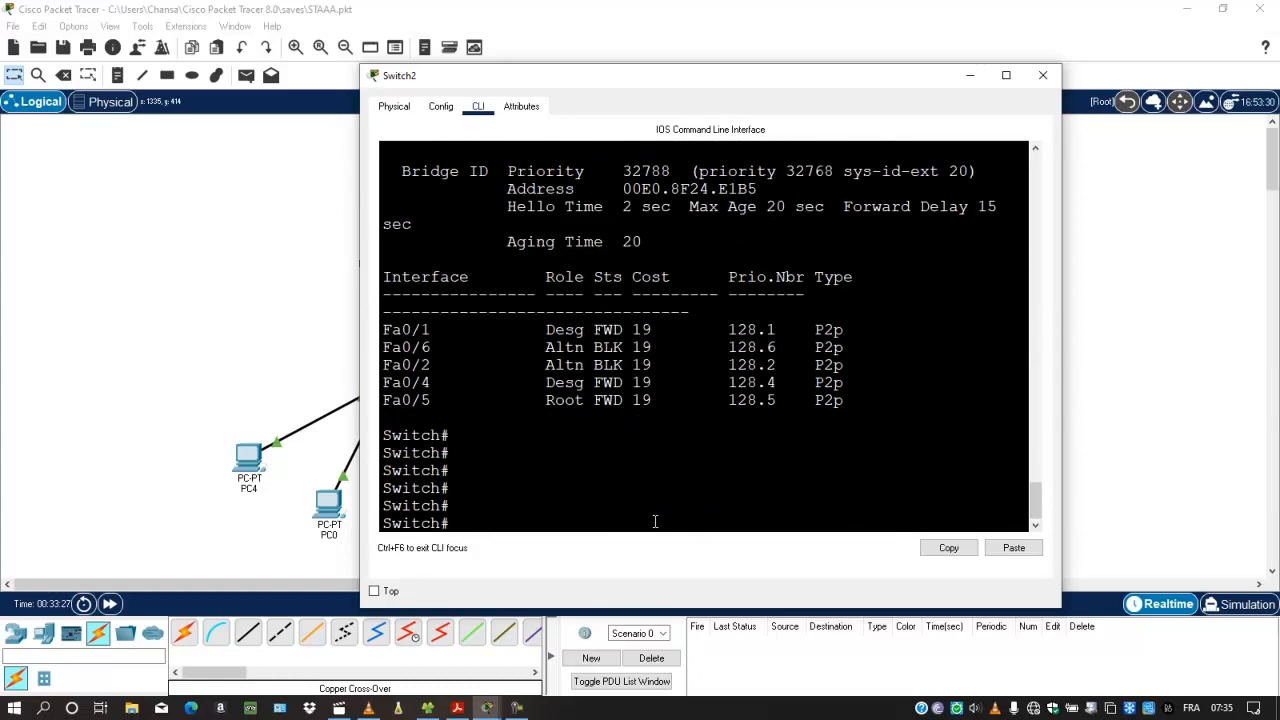
pyautogui.scroll(5, 624, 434)
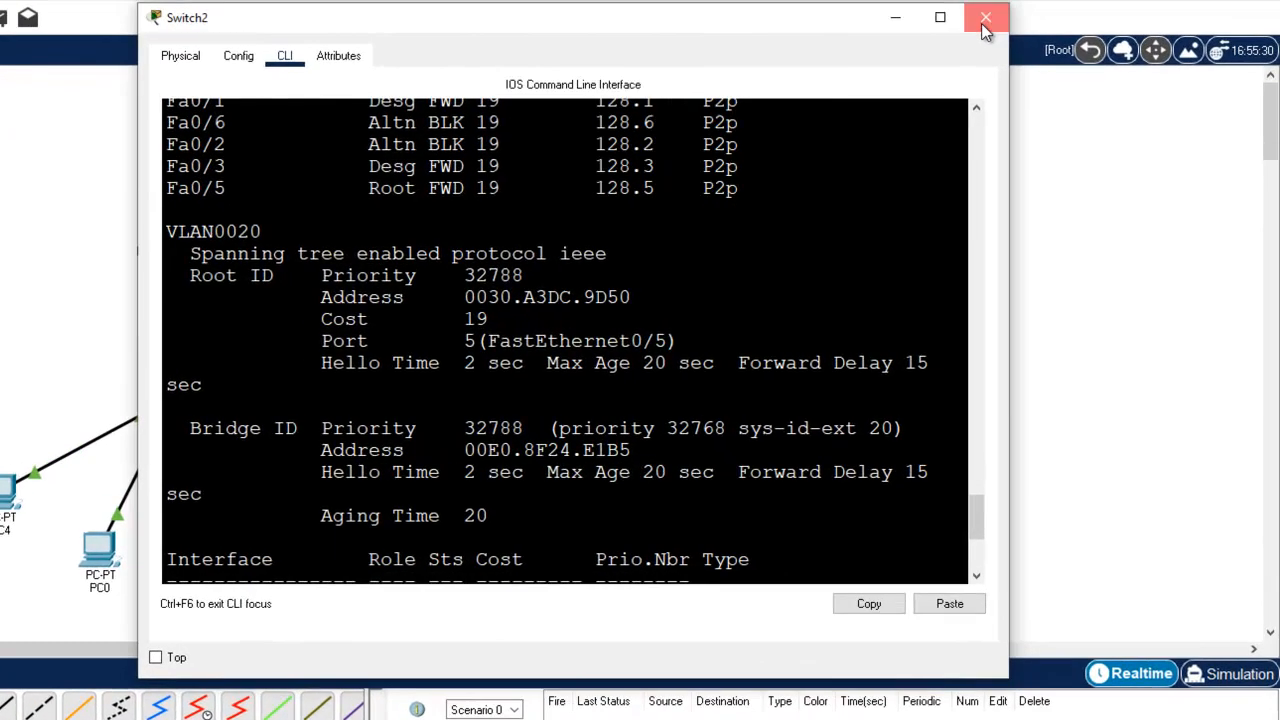
pyautogui.click(1042, 75)
# Step: Open Switch1's CLI and leave interface configuration mode with the end command to return to privileged EXEC mode
pyautogui.click(497, 402)
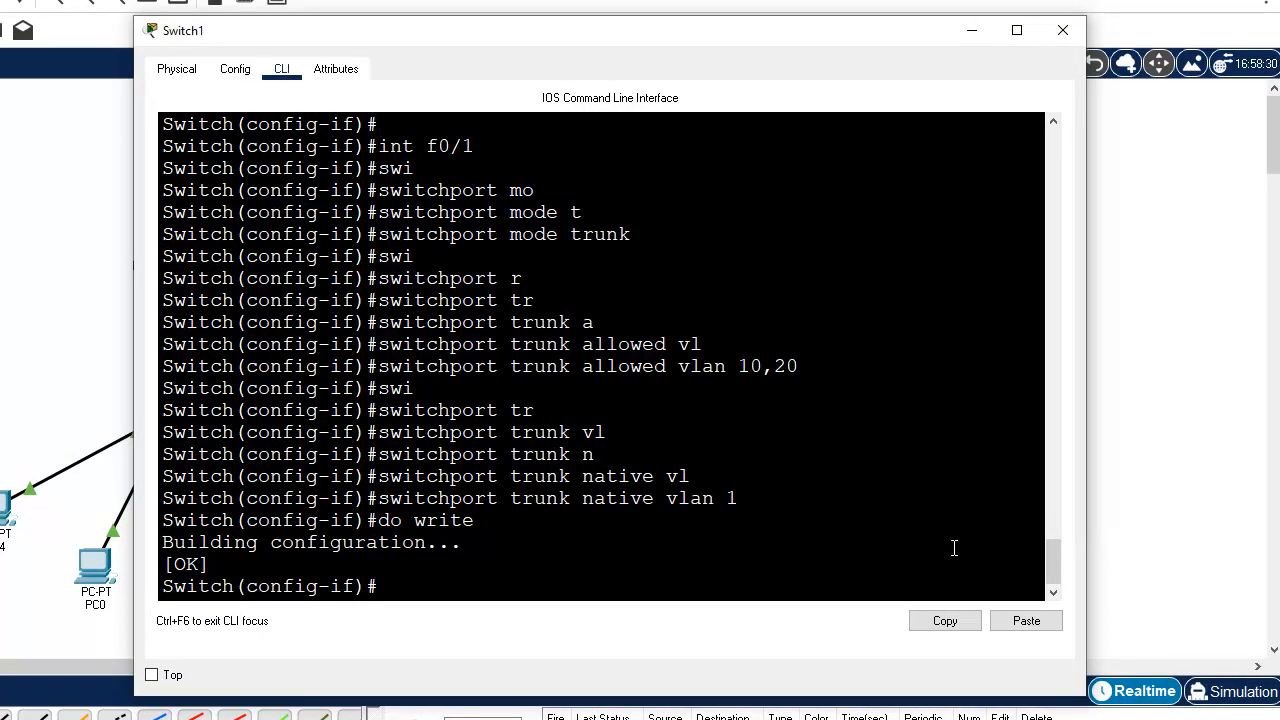
pyautogui.press('Return')
pyautogui.press('Return')
pyautogui.press('Return')
pyautogui.press('Return')
pyautogui.press('Return')
pyautogui.press('Return')
pyautogui.press('Return')
pyautogui.press('Return')
pyautogui.press('Return')
pyautogui.press('Return')
pyautogui.press('Return')
pyautogui.press('Return')
pyautogui.press('Return')
pyautogui.press('Return')
pyautogui.press('Return')
pyautogui.write('e')
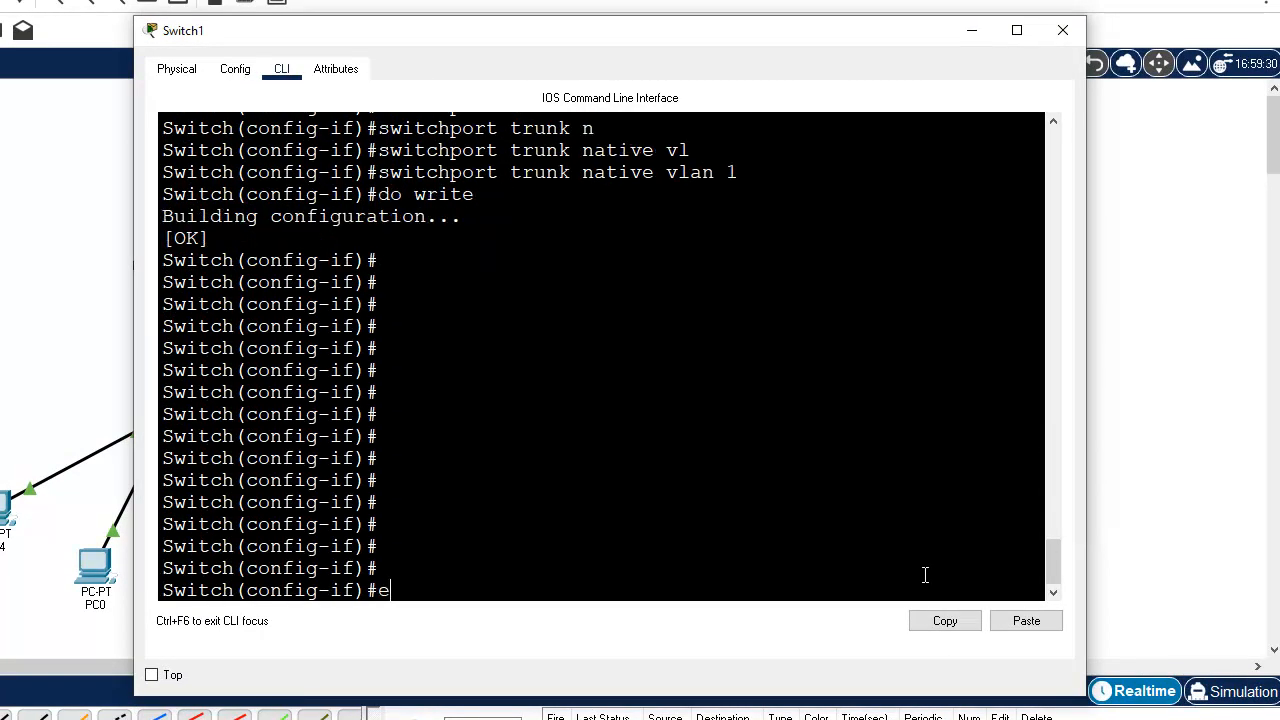
pyautogui.write('nd')
pyautogui.press('Return')
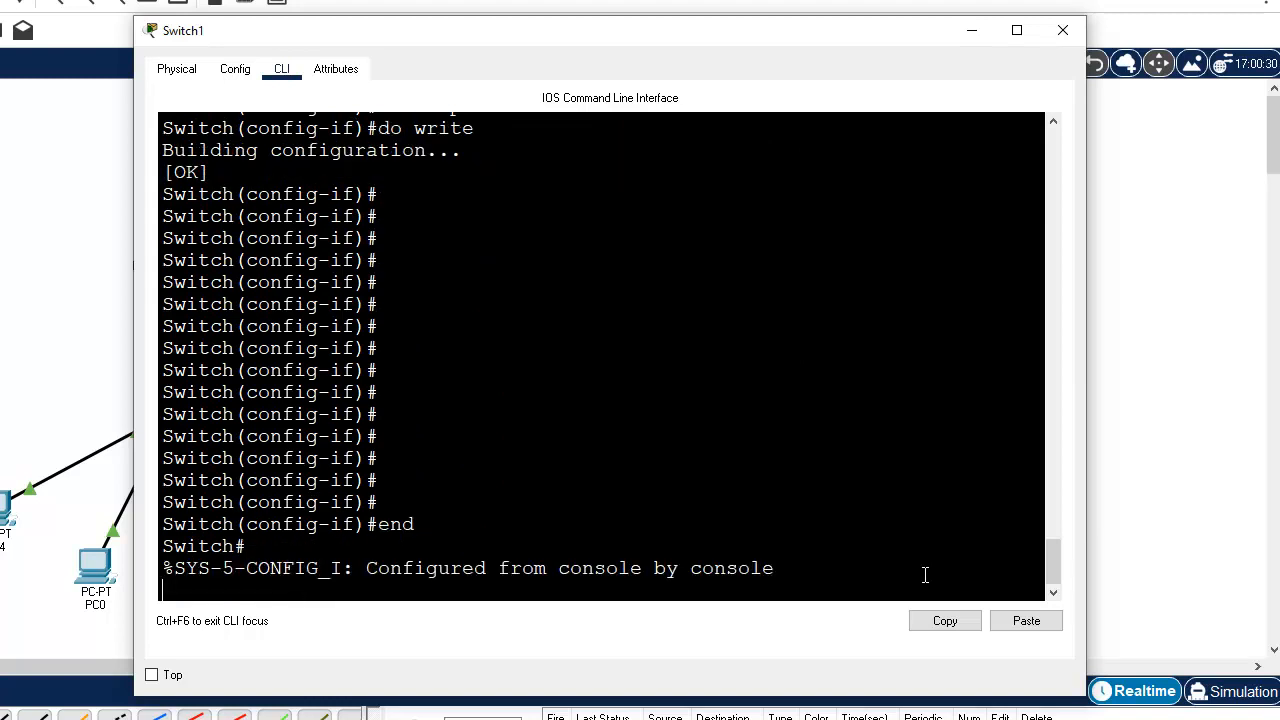
pyautogui.write('ss')
pyautogui.press('Return')
pyautogui.press('Return')
# Step: Run show spanning-tree on Switch1
pyautogui.press('Return')
pyautogui.press('Return')
pyautogui.press('Return')
pyautogui.press('Return')
pyautogui.press('Return')
pyautogui.press('Return')
pyautogui.press('Return')
pyautogui.press('Return')
pyautogui.press('Return')
pyautogui.press('Return')
pyautogui.press('Return')
pyautogui.press('Return')
pyautogui.press('Return')
pyautogui.press('Return')
pyautogui.press('Return')
pyautogui.press('Return')
pyautogui.press('Return')
pyautogui.write('sh')
pyautogui.press('Tab')
pyautogui.write('sp')
pyautogui.press('Tab')
pyautogui.press('Return')
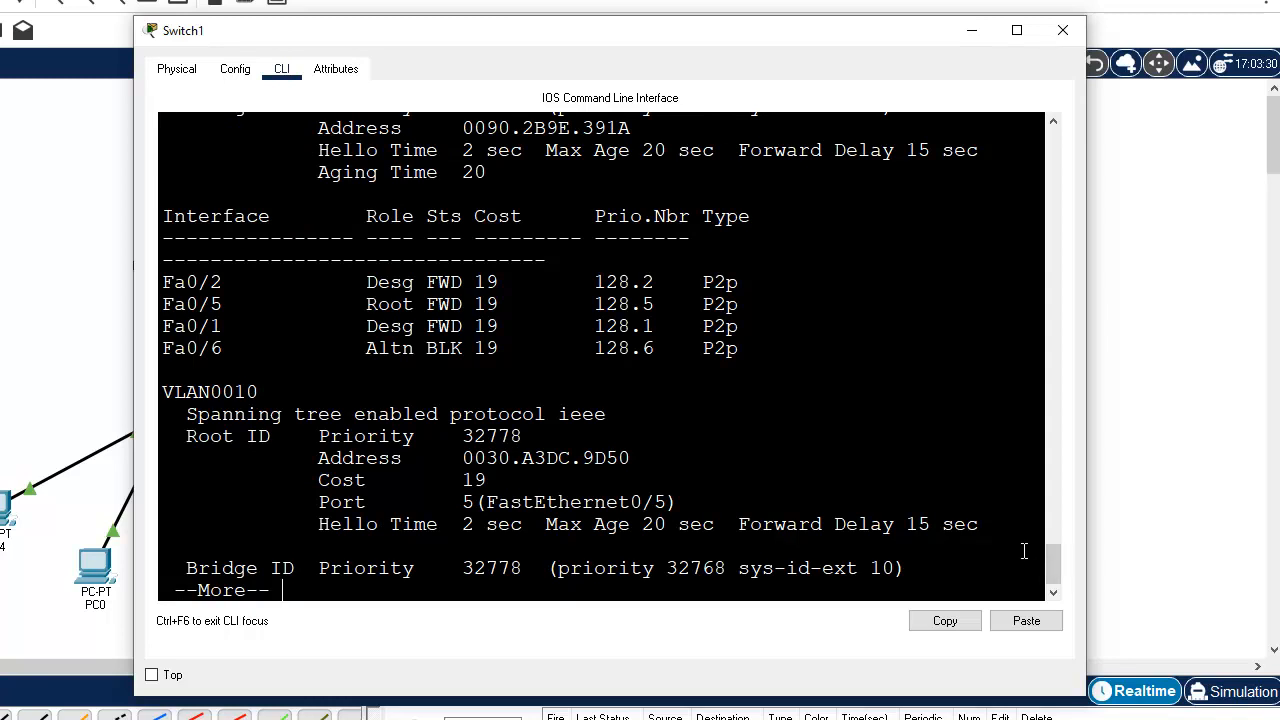
# Step: Page through Switch1's VLAN0010 and VLAN0020 spanning-tree sections and close the device window
pyautogui.moveTo(1054, 568); pyautogui.dragTo(1057, 578)
pyautogui.press('Return')
pyautogui.press('Return')
pyautogui.press('Return')
pyautogui.press('Return')
pyautogui.press('Return')
pyautogui.press('Return')
pyautogui.press('Return')
pyautogui.press('Return')
pyautogui.press('Return')
pyautogui.press('Return')
pyautogui.press('Return')
pyautogui.press('Return')
pyautogui.press('Return')
pyautogui.press('Return')
pyautogui.press('Return')
pyautogui.press('Return')
pyautogui.press('Return')
pyautogui.press('Return')
pyautogui.press('Return')
pyautogui.press('Return')
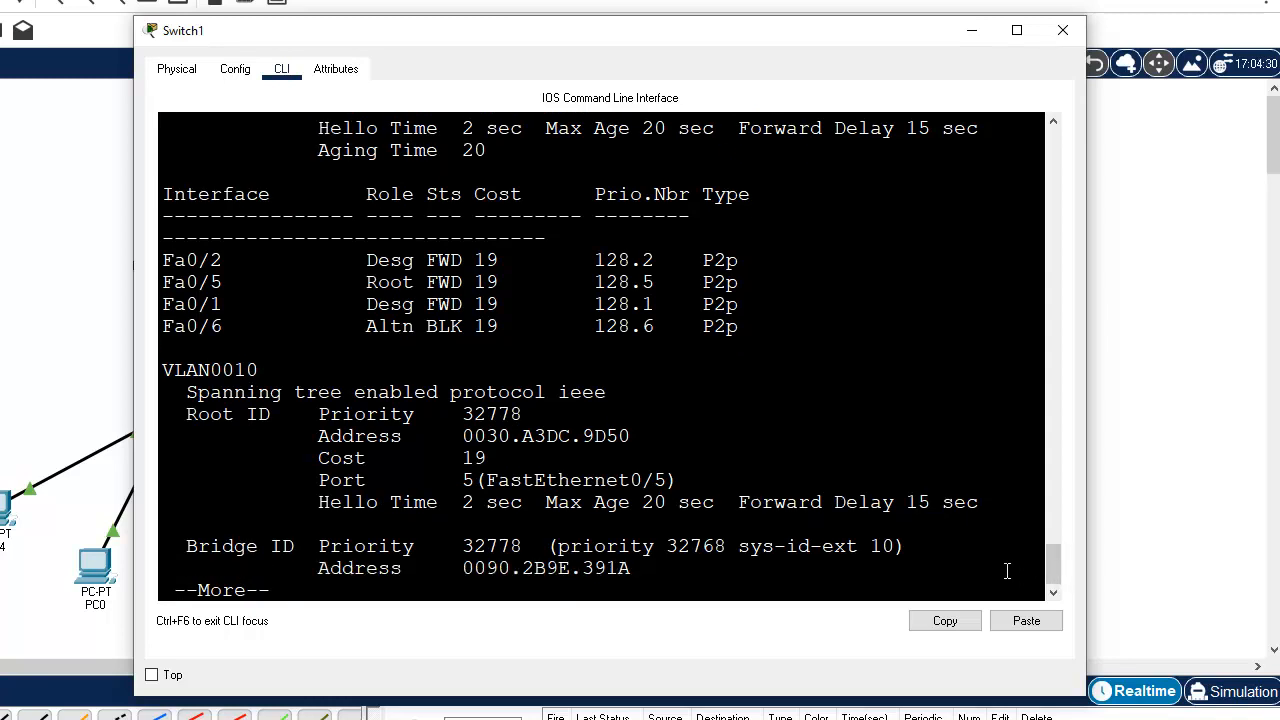
pyautogui.press('Return')
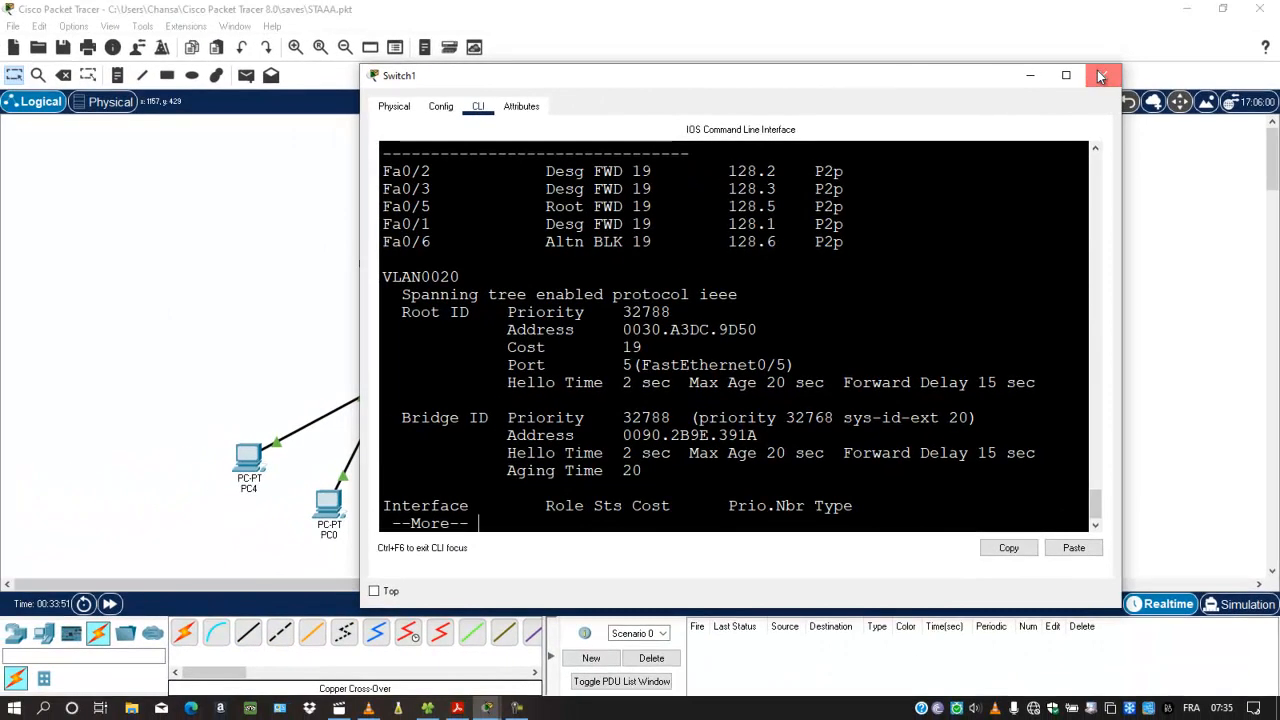
pyautogui.click(1100, 76)
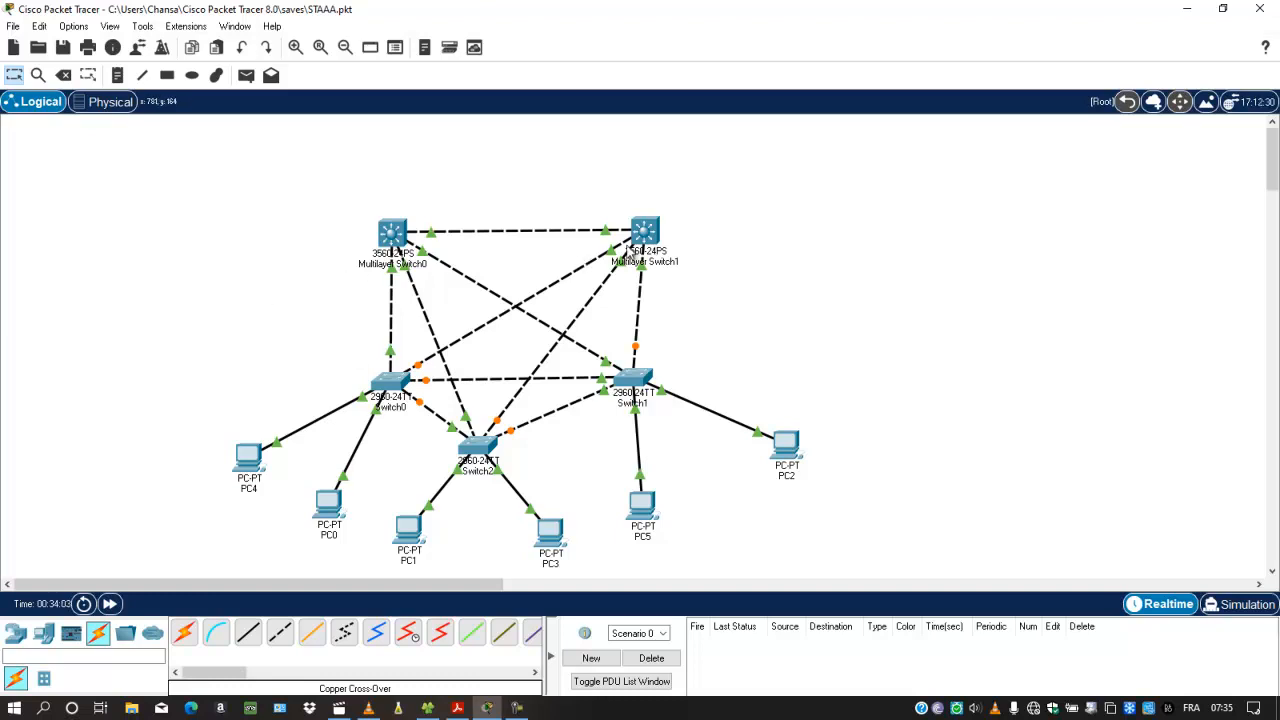
# Step: Open Multilayer Switch1's CLI and run show spanning-tree
pyautogui.click(655, 234)
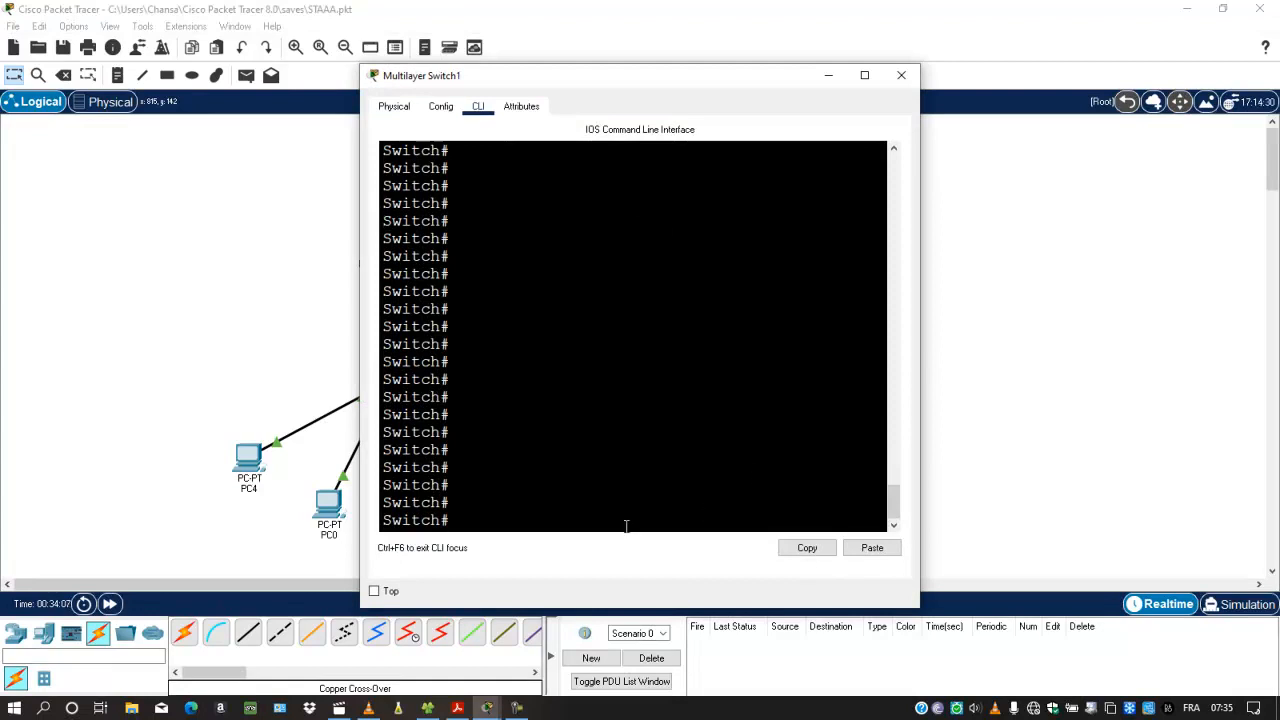
pyautogui.press('Tab')
pyautogui.write('p')
pyautogui.press('Tab')
pyautogui.press('Tab')
pyautogui.press('Return')
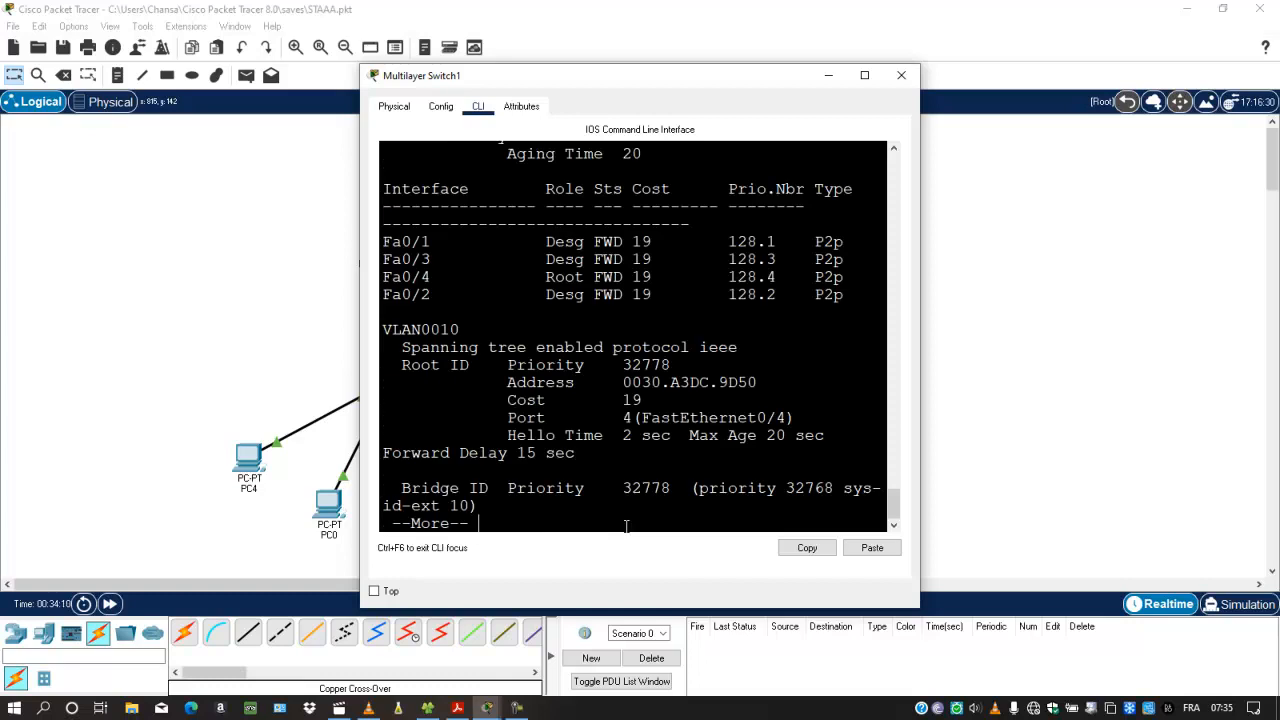
# Step: Widen Multilayer Switch1's window and page through the VLAN0010 and VLAN0020 spanning-tree sections back to the prompt
pyautogui.moveTo(919, 500); pyautogui.dragTo(1090, 503)
pyautogui.press('space')
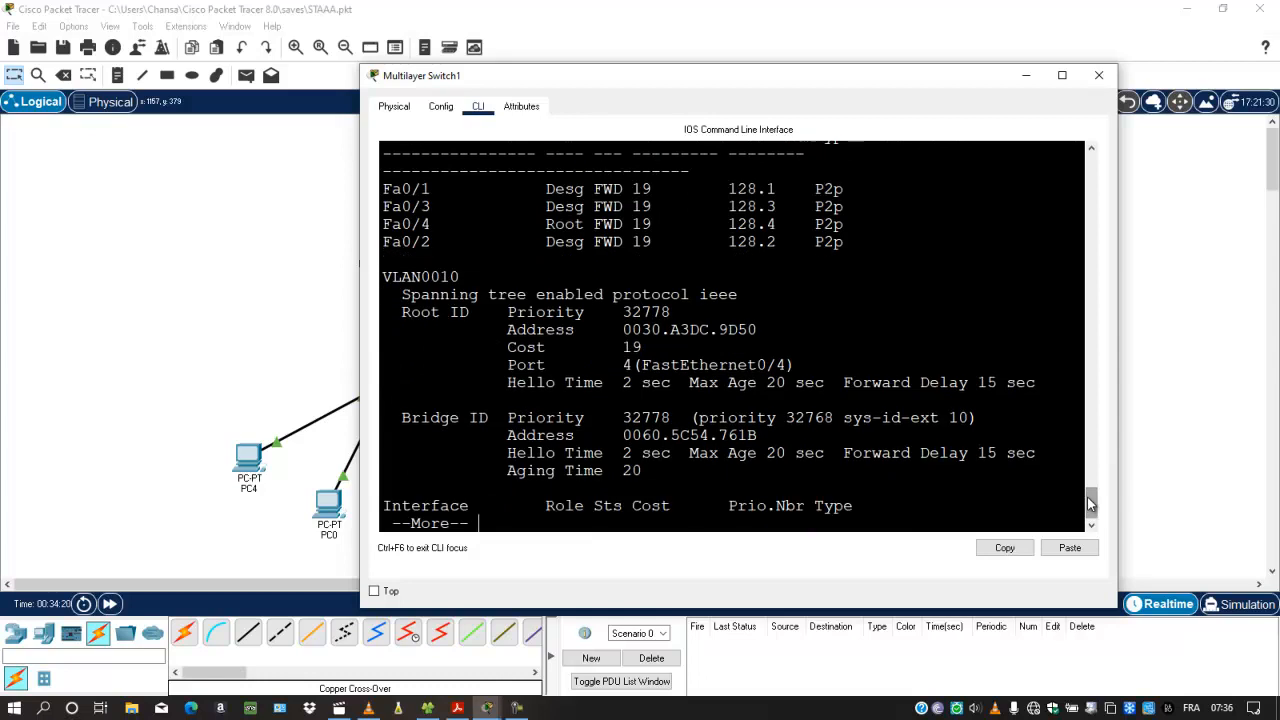
pyautogui.press('space')
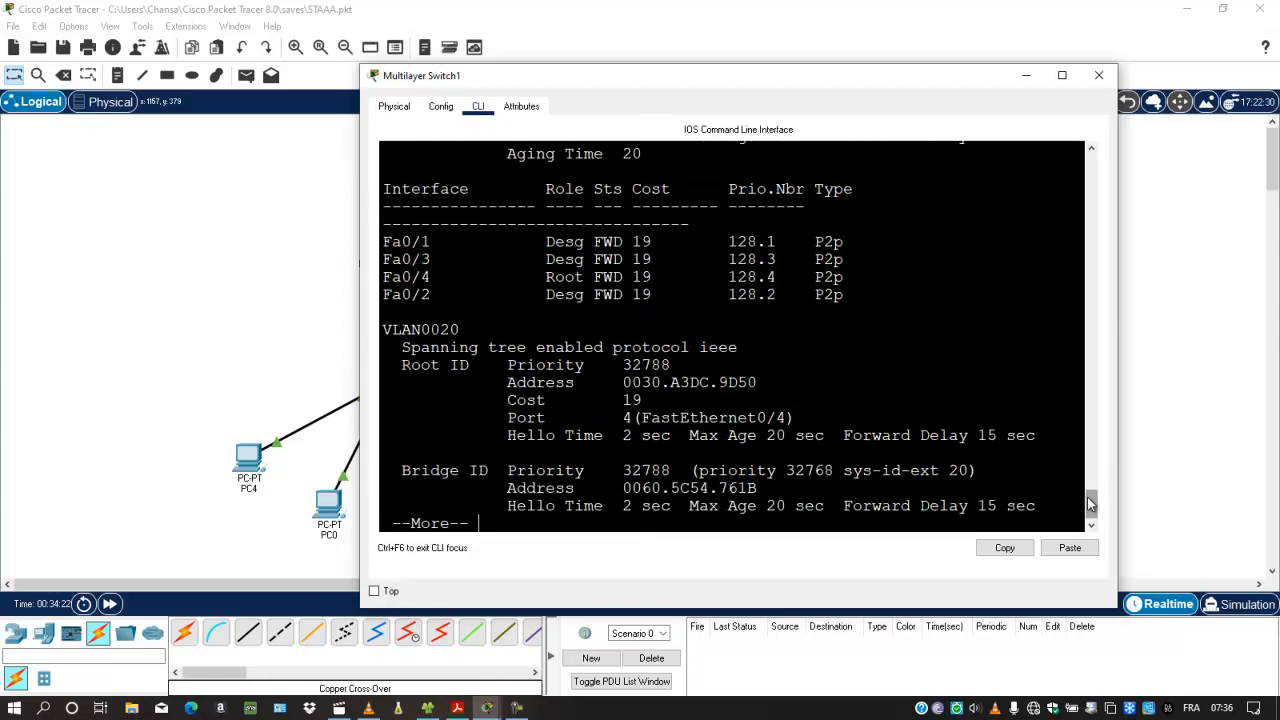
pyautogui.press('space')
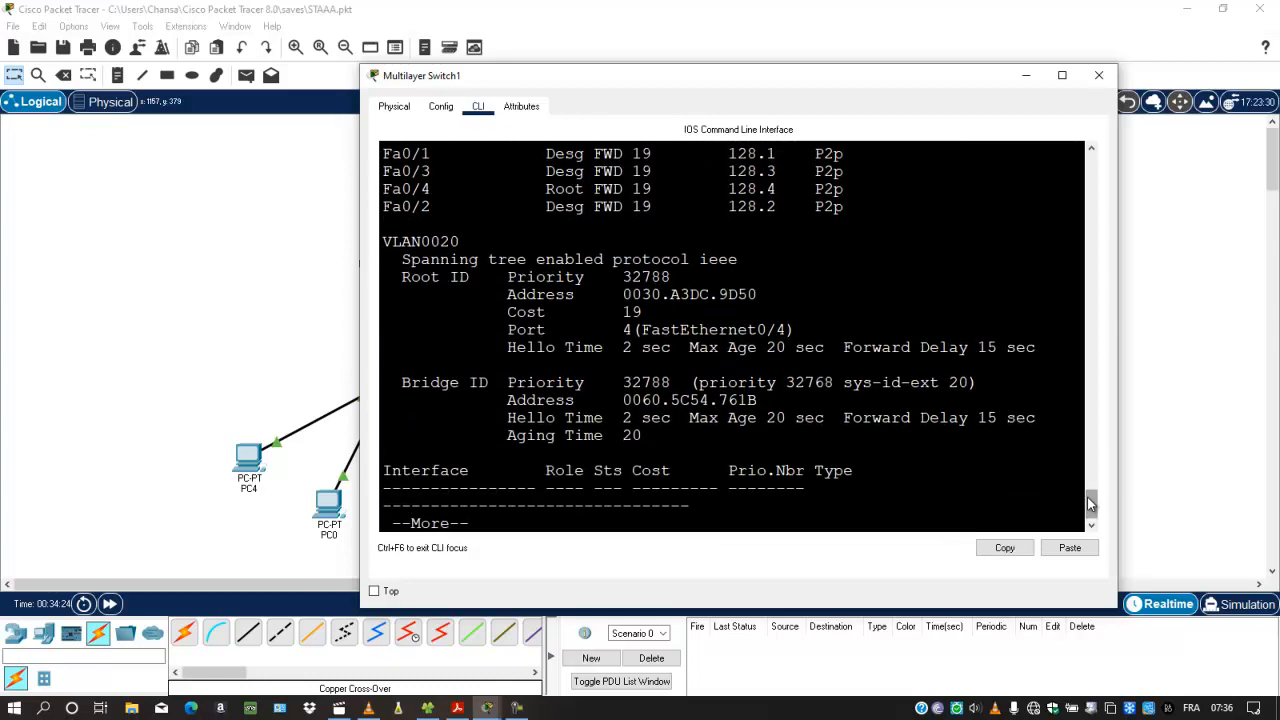
pyautogui.press('space')
pyautogui.press('Return')
pyautogui.press('Return')
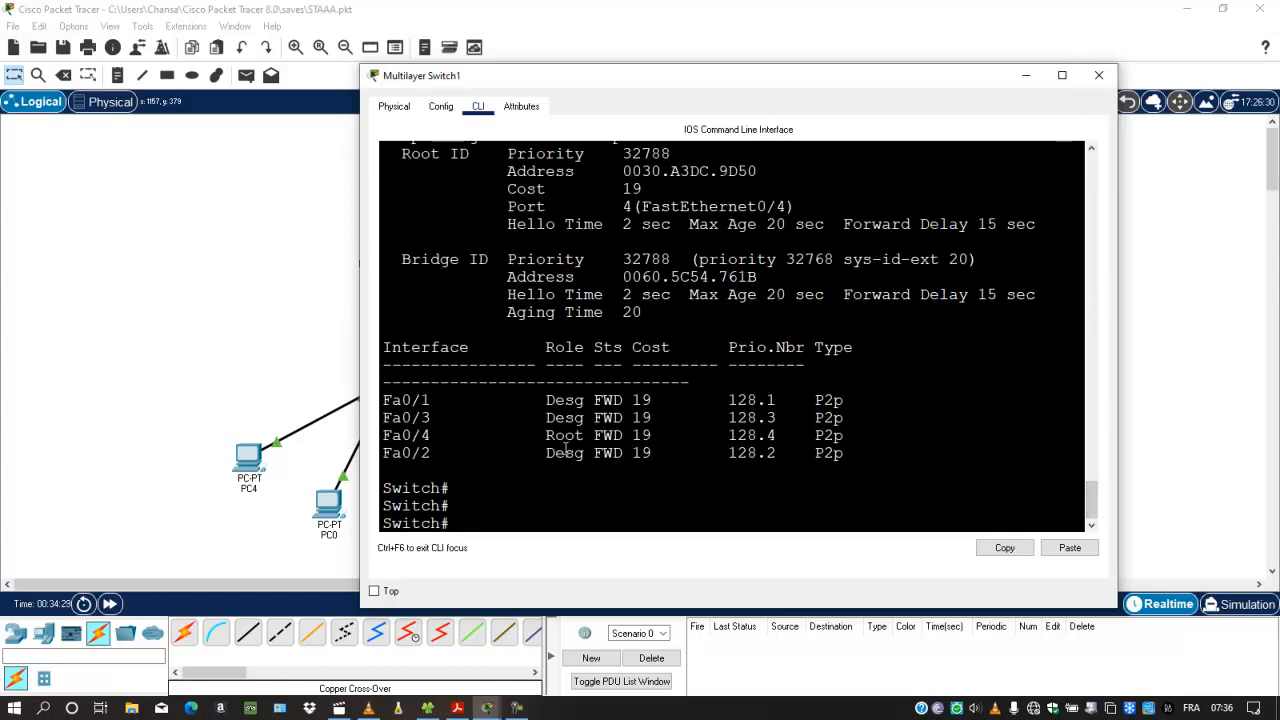
# Step: Highlight the Fa0/4 entry in Multilayer Switch1's VLAN0020 port table, and close the device window
pyautogui.moveTo(548, 437); pyautogui.dragTo(844, 437)
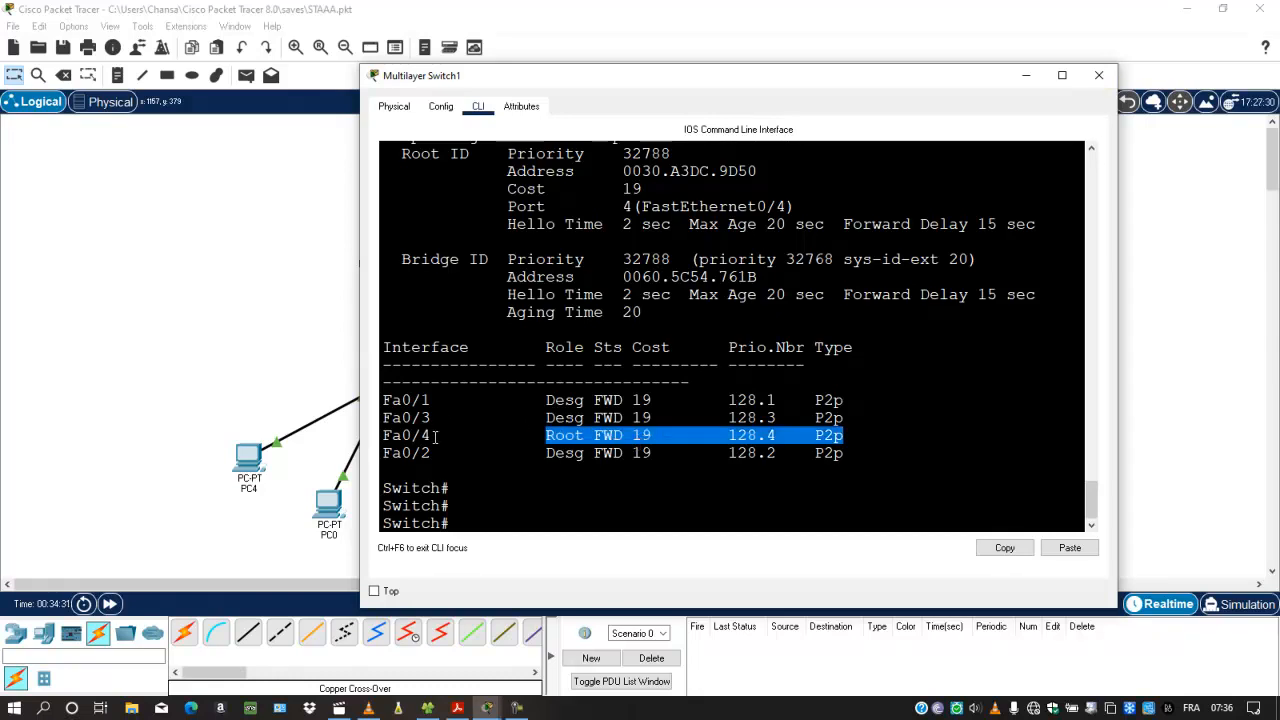
pyautogui.moveTo(436, 436); pyautogui.dragTo(392, 436)
pyautogui.click(1099, 75)
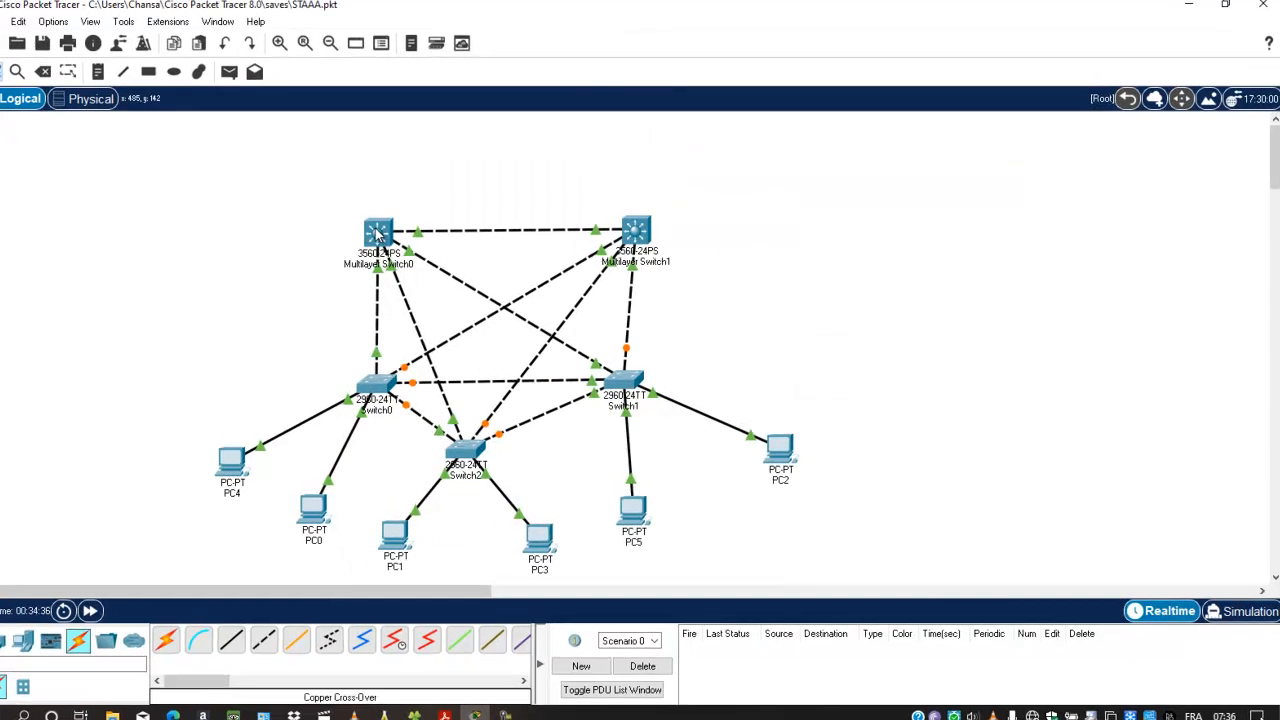
# Step: Open Multilayer Switch0's CLI, widen its window, and return to privileged EXEC mode with the end command
pyautogui.click(378, 233)
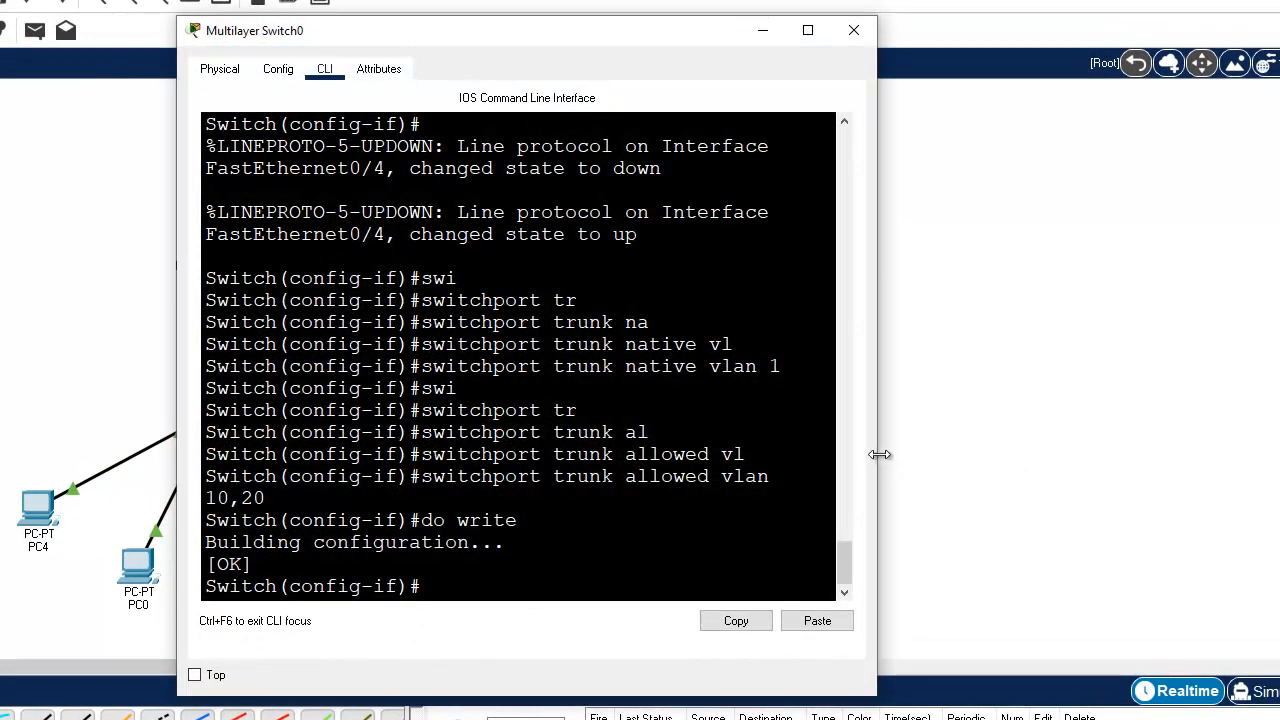
pyautogui.moveTo(880, 455); pyautogui.dragTo(1033, 468)
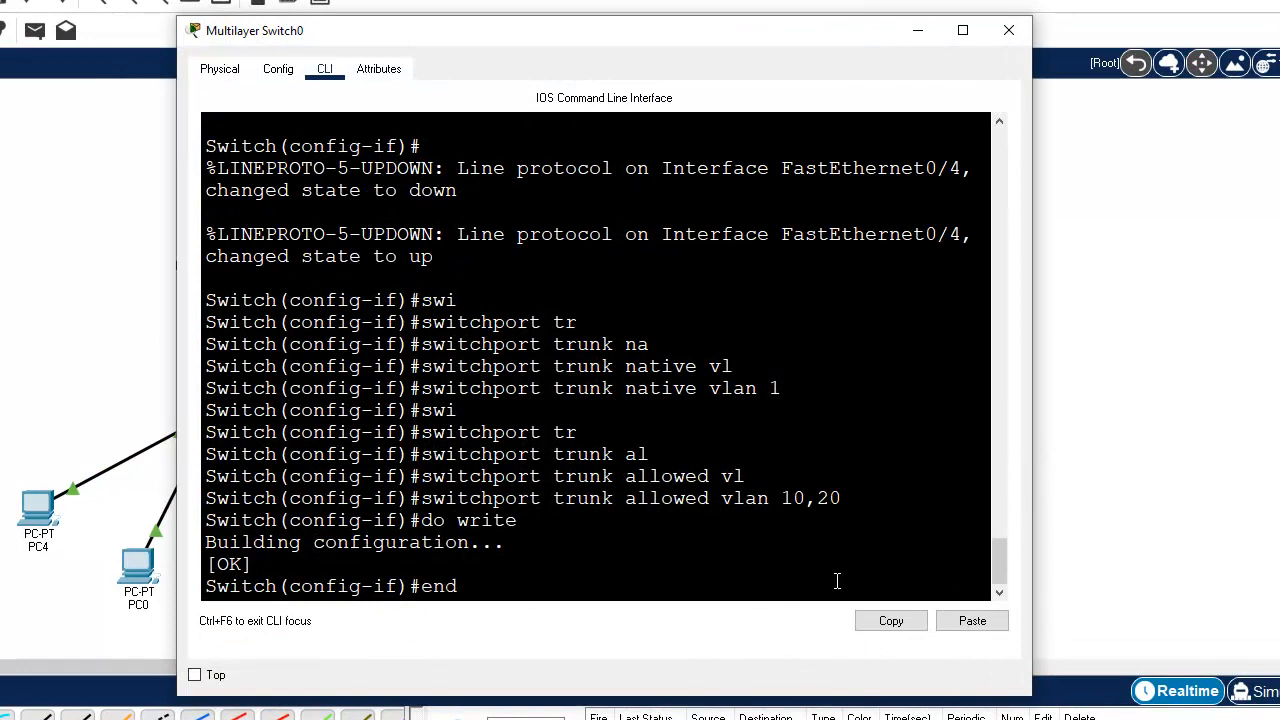
pyautogui.write('d')
pyautogui.press('Return')
pyautogui.press('Return')
pyautogui.press('Return')
pyautogui.press('Return')
pyautogui.press('Return')
pyautogui.press('Return')
pyautogui.press('Return')
pyautogui.press('Return')
pyautogui.press('Return')
pyautogui.press('Return')
pyautogui.press('Return')
pyautogui.press('Return')
pyautogui.press('Return')
pyautogui.press('Return')
pyautogui.press('Return')
pyautogui.press('Return')
pyautogui.press('Return')
pyautogui.press('Return')
# Step: Run show spanning-tree on Multilayer Switch0
pyautogui.write('sh')
pyautogui.press('Tab')
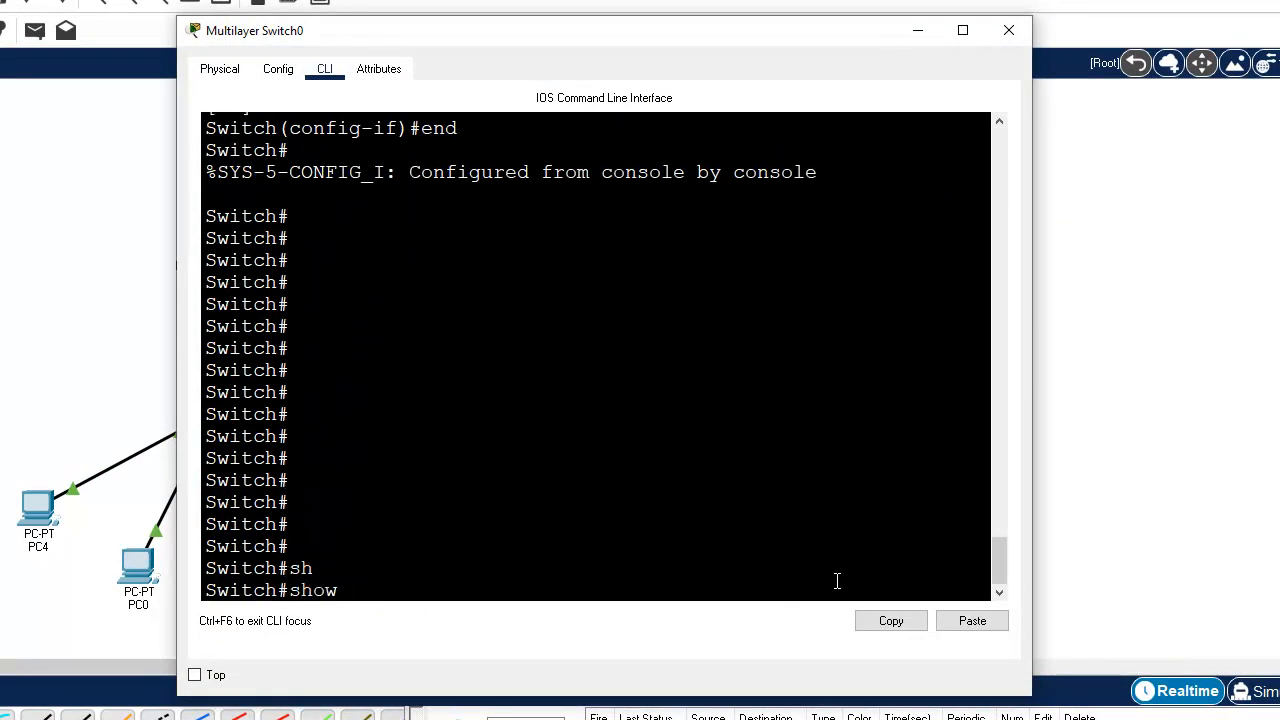
pyautogui.write('sp')
pyautogui.press('Tab')
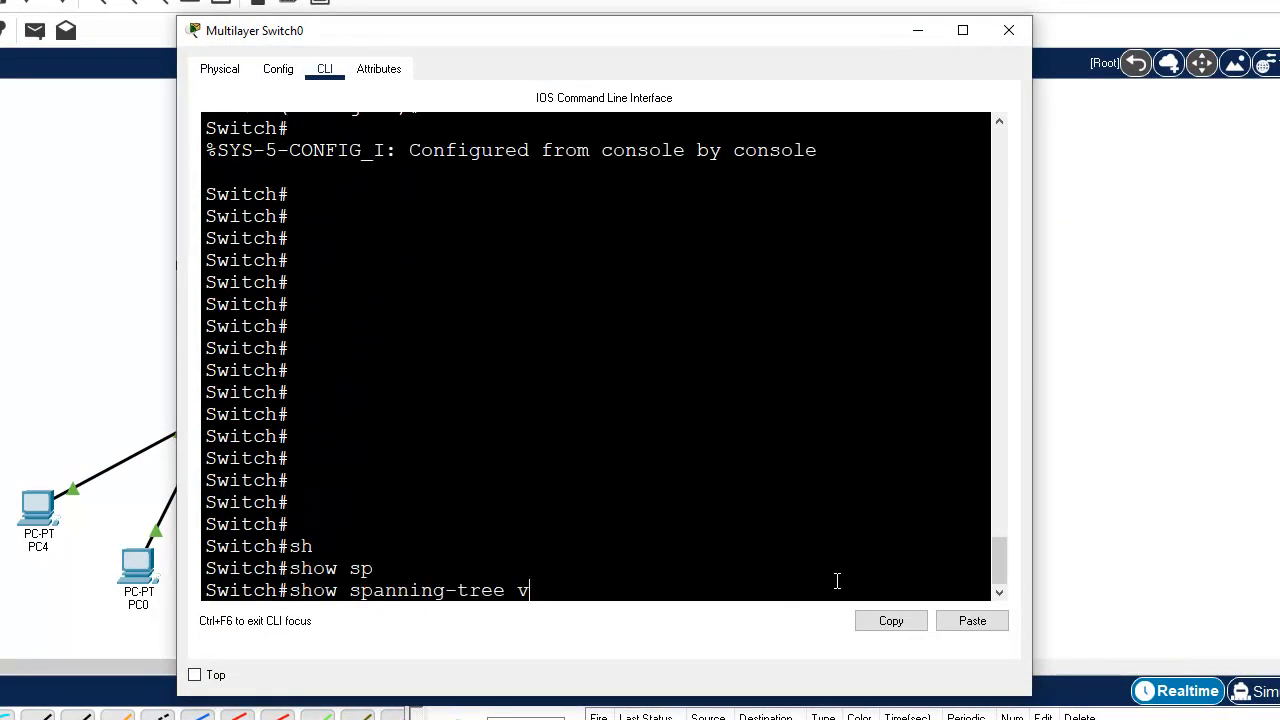
pyautogui.press('Return')
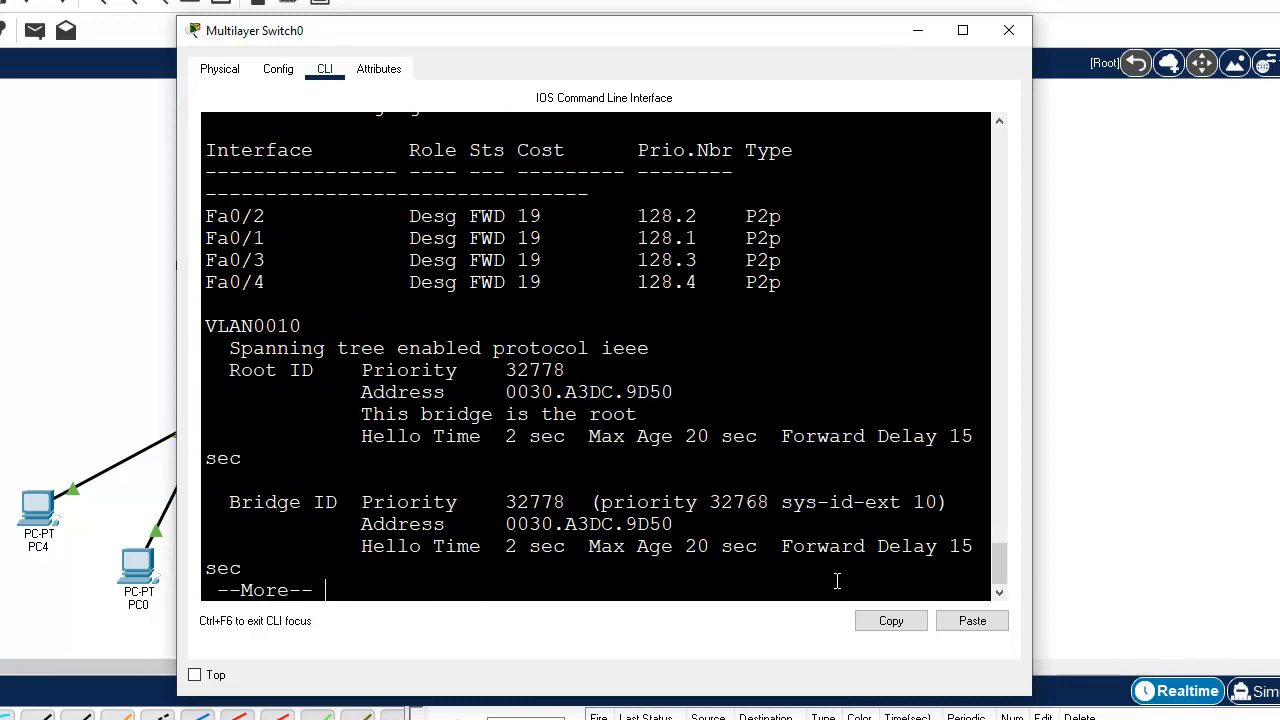
# Step: Widen Multilayer Switch0's window and check the root bridge statement and root address in the VLAN0001 section
pyautogui.moveTo(1029, 521); pyautogui.dragTo(1070, 528)
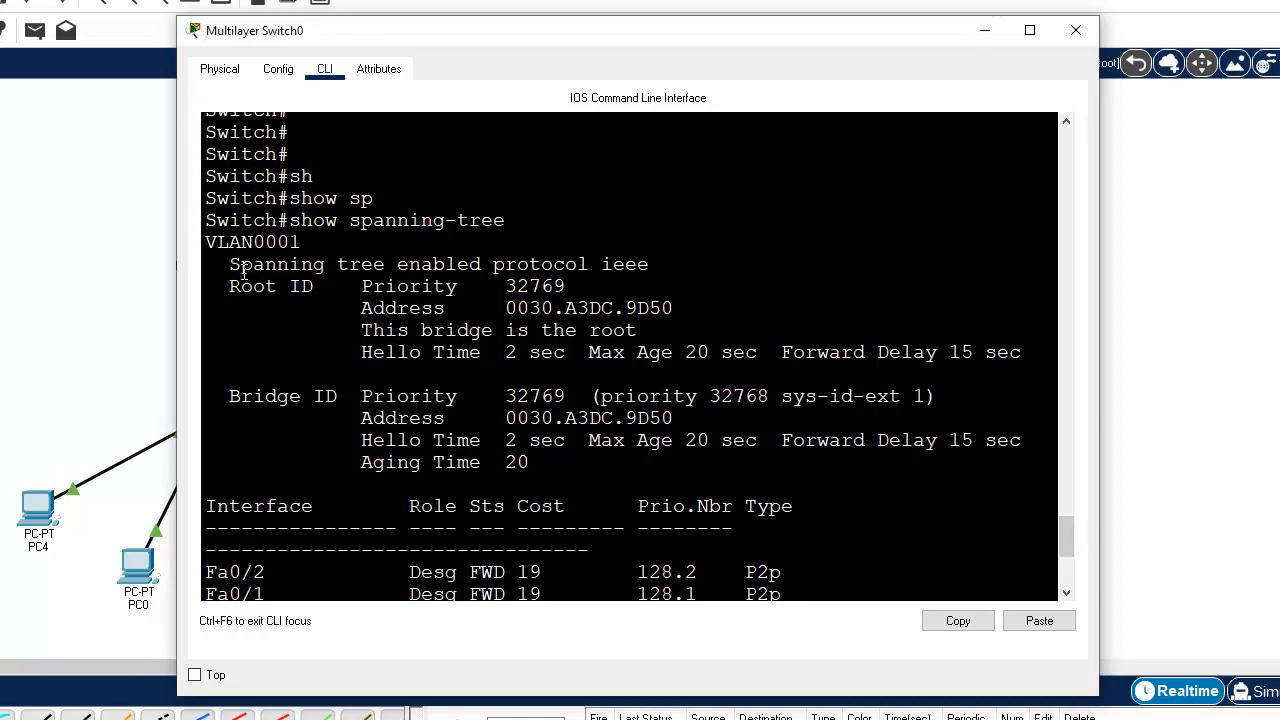
pyautogui.moveTo(208, 252); pyautogui.dragTo(308, 248)
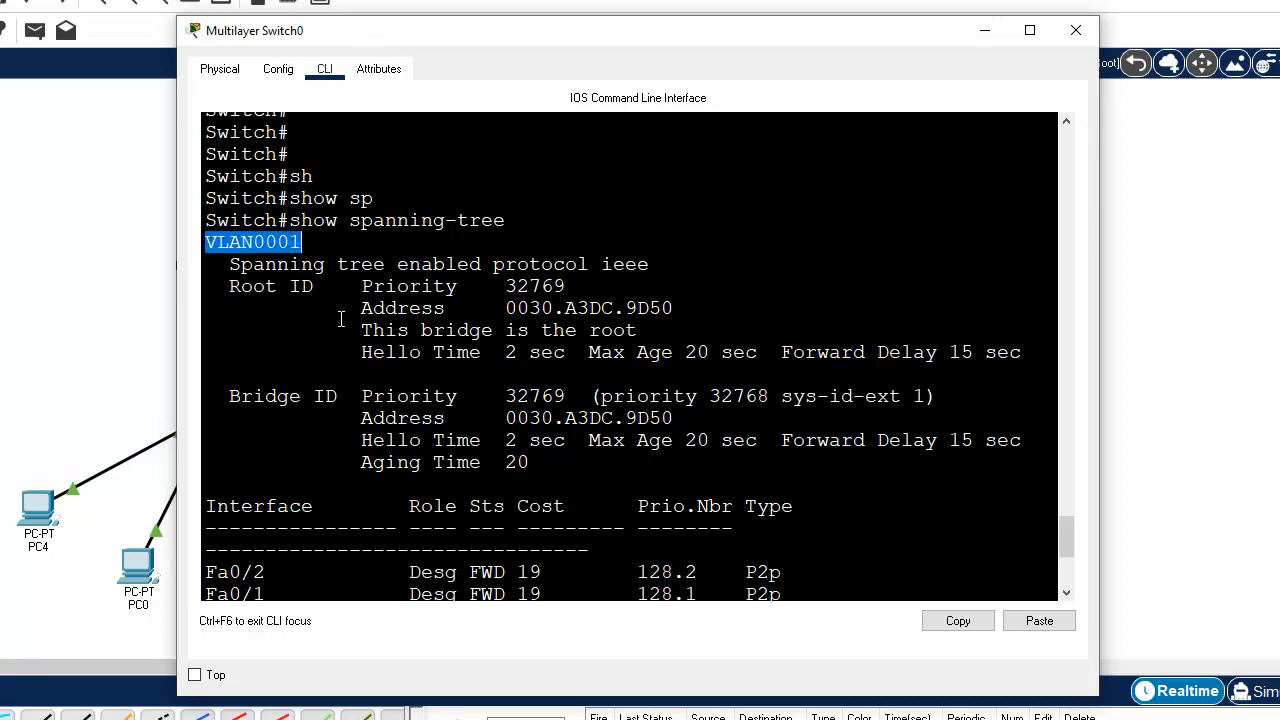
pyautogui.moveTo(360, 331); pyautogui.dragTo(572, 340)
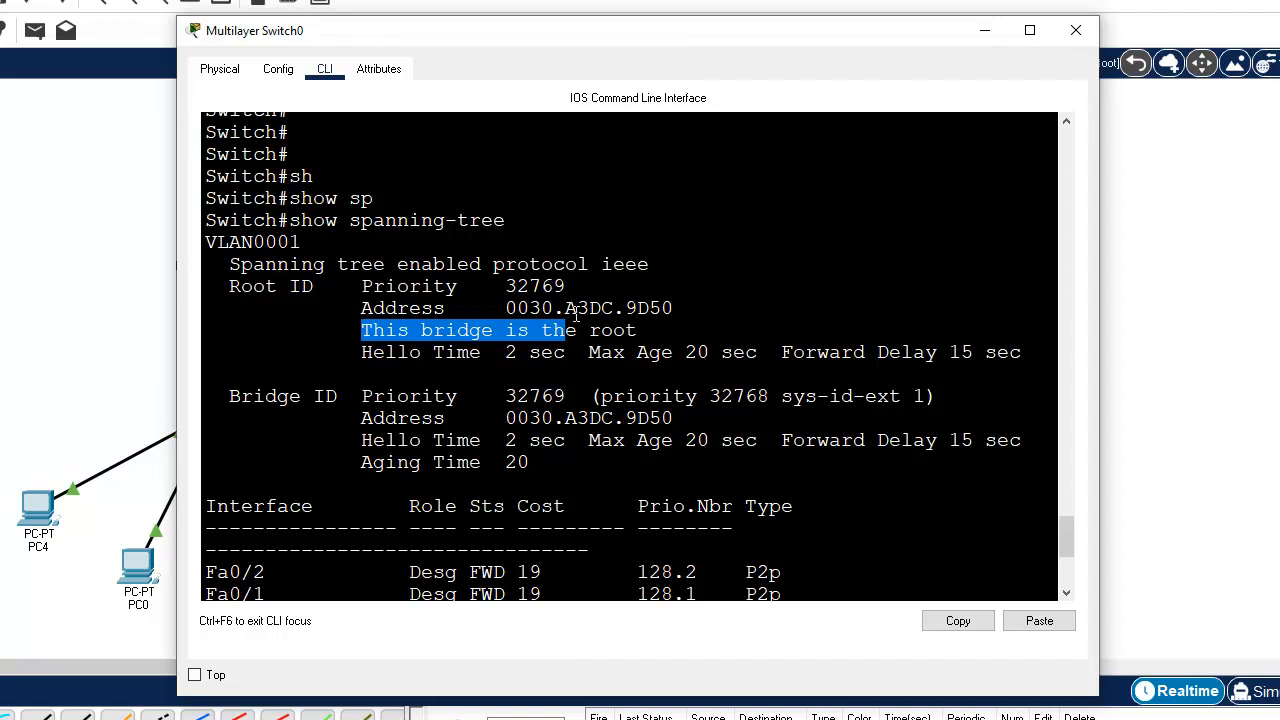
pyautogui.moveTo(676, 315); pyautogui.dragTo(514, 310)
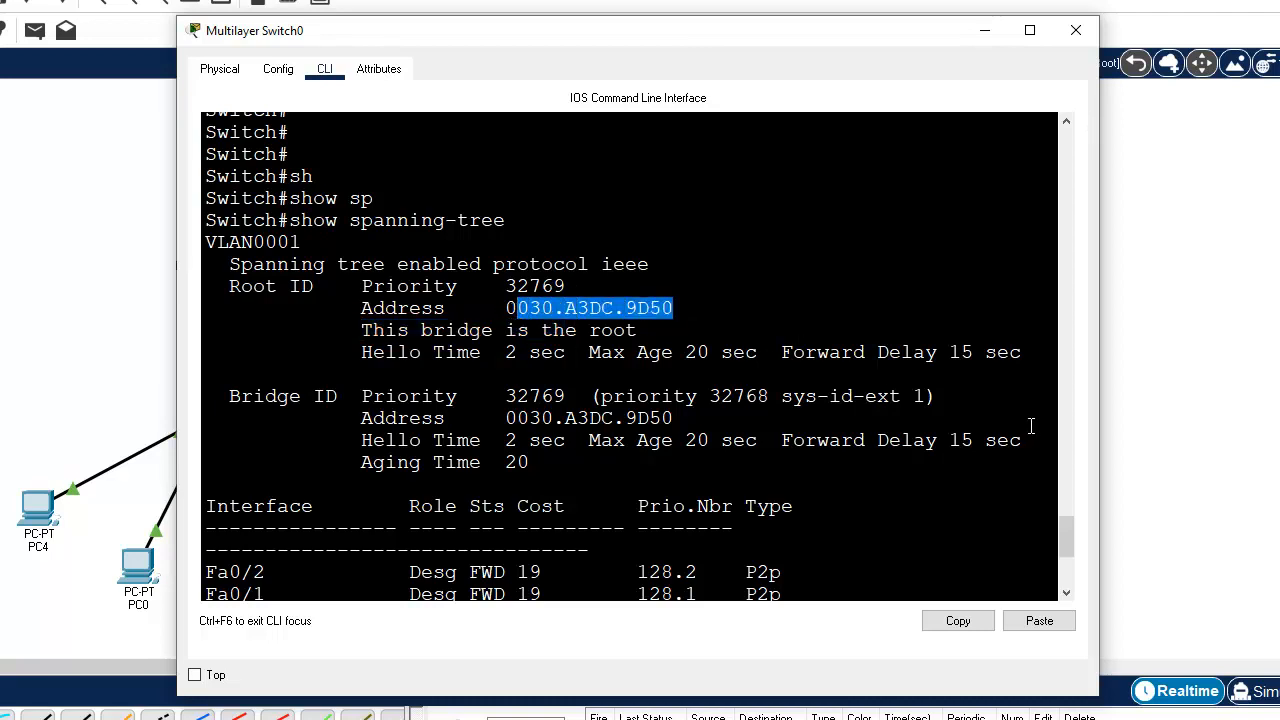
pyautogui.moveTo(1067, 525); pyautogui.dragTo(1066, 568)
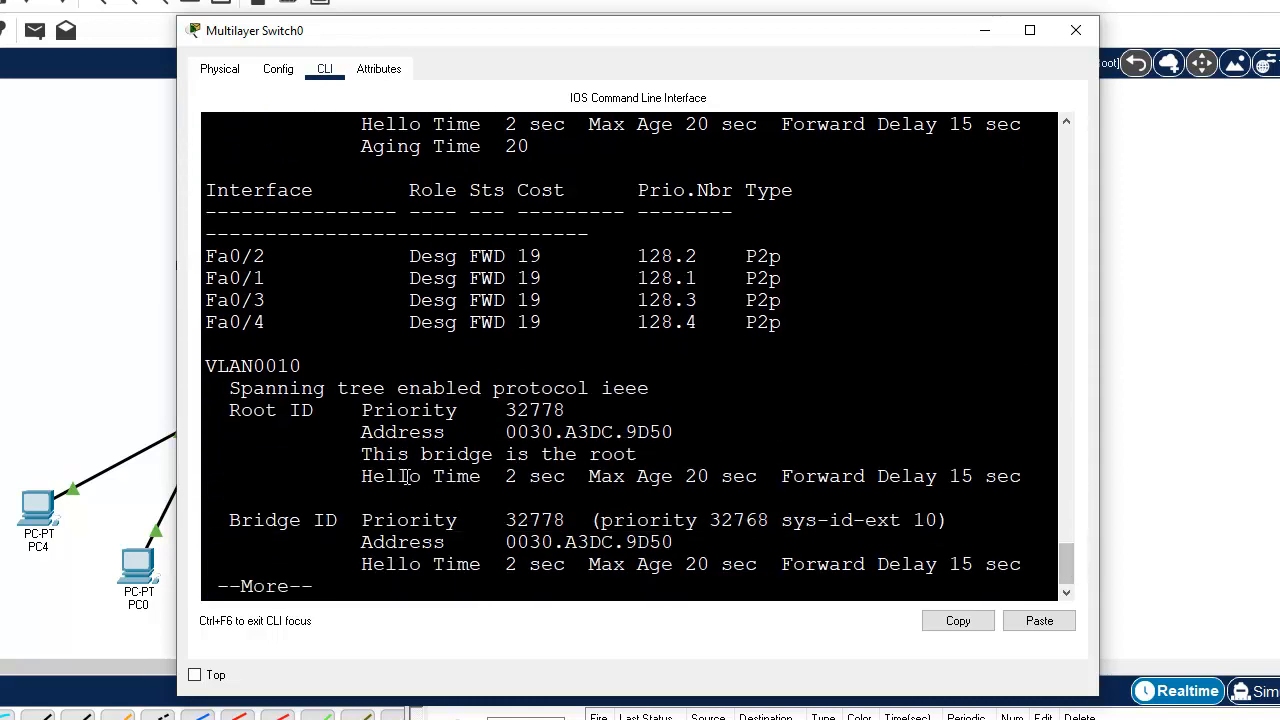
# Step: Check the VLAN0010 and VLAN0020 sections of Multilayer Switch0's spanning-tree output, and close the device window
pyautogui.moveTo(305, 368); pyautogui.dragTo(240, 368)
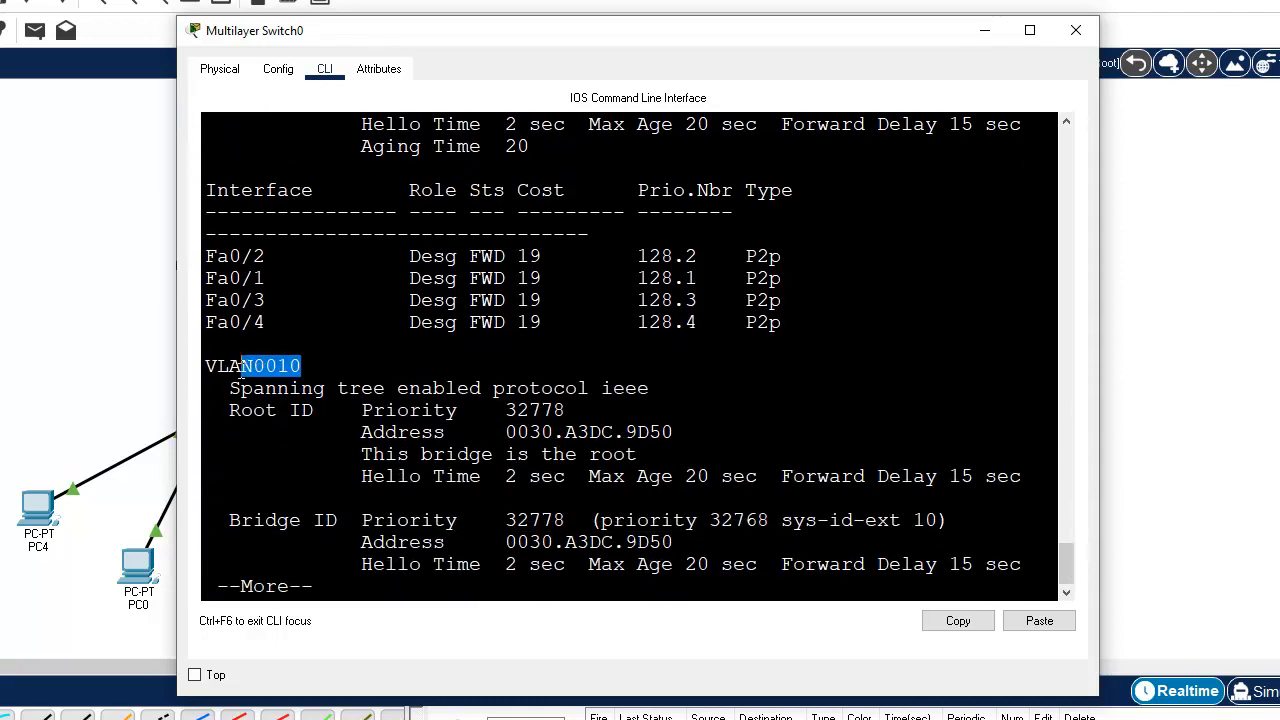
pyautogui.press('space')
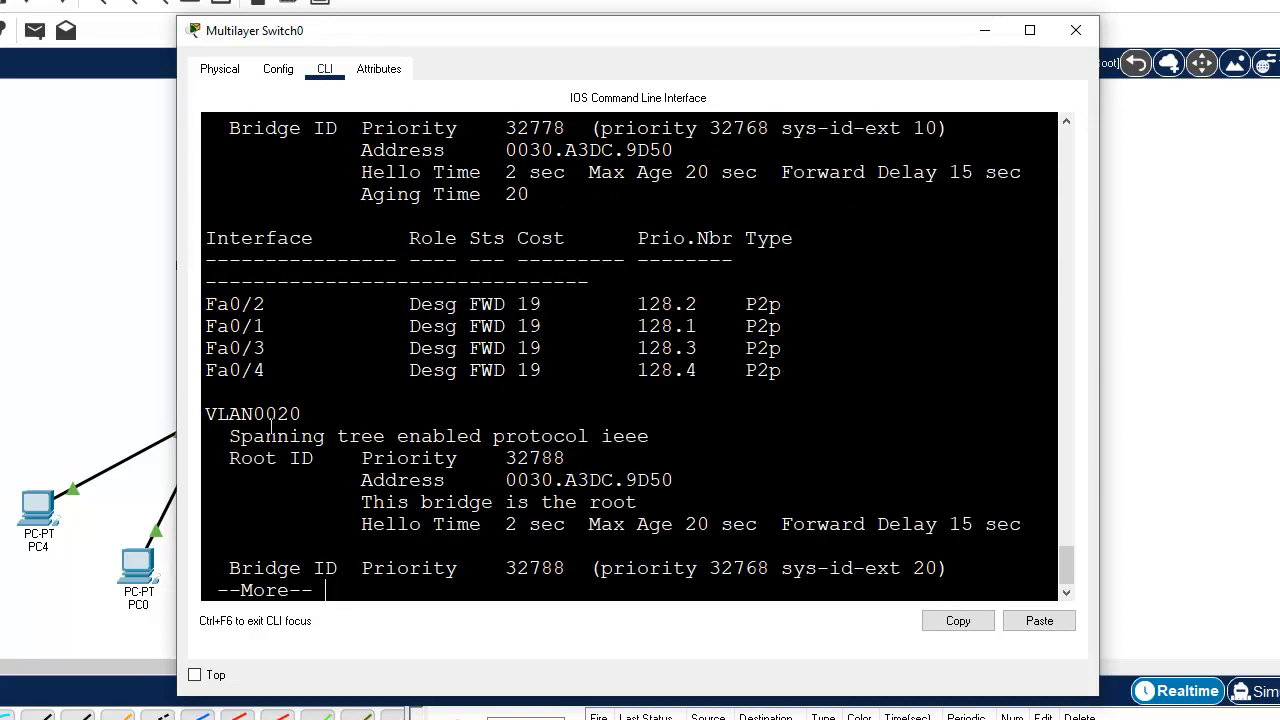
pyautogui.moveTo(213, 411); pyautogui.dragTo(331, 425)
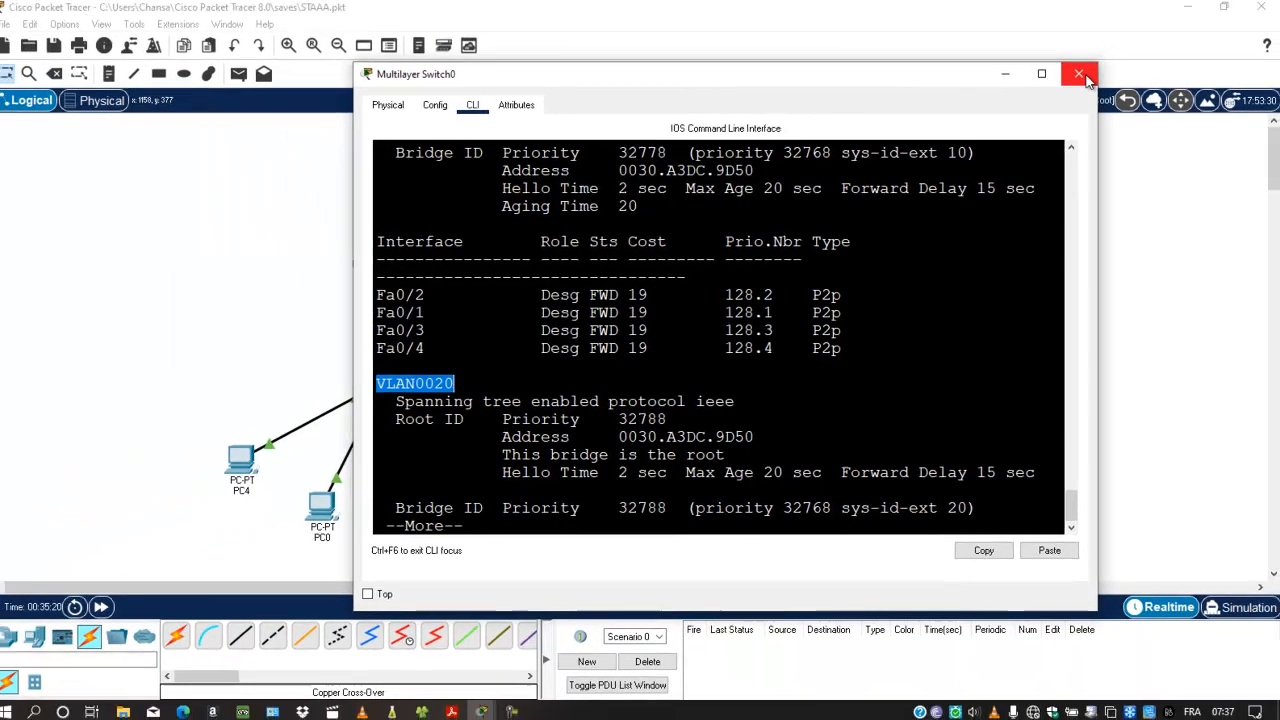
pyautogui.click(1076, 30)
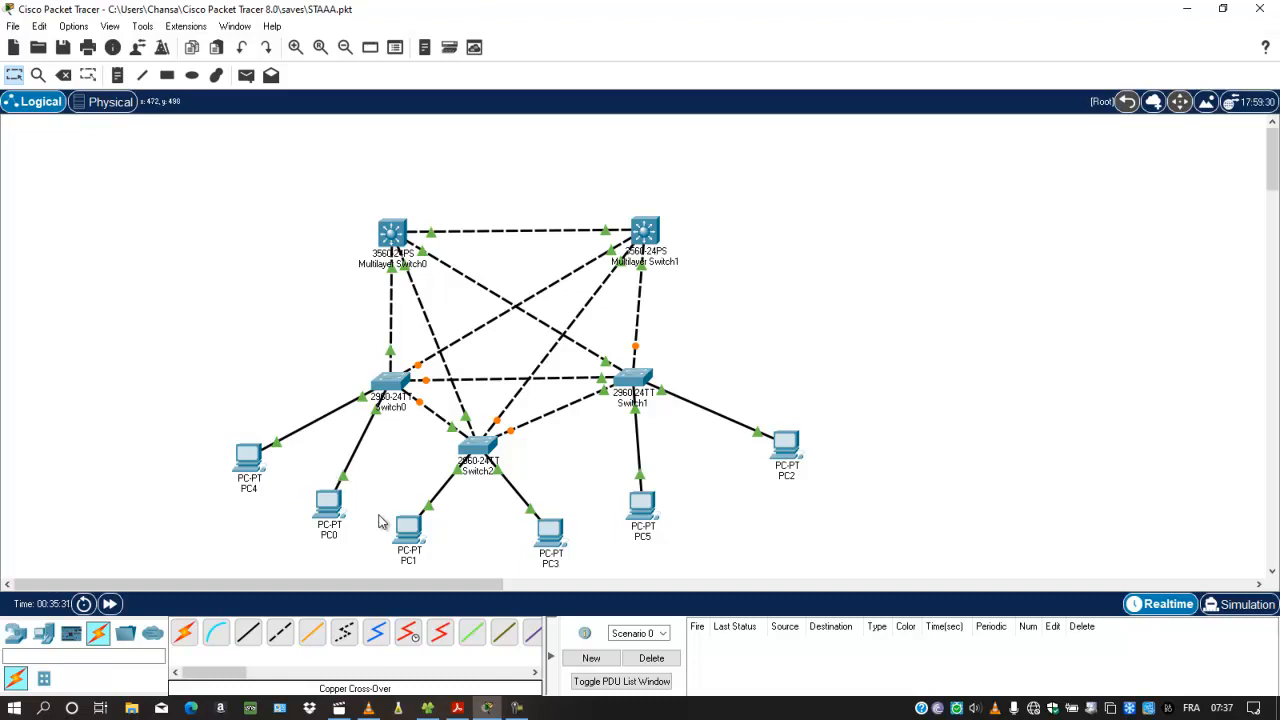
# Step: Open PC0's Command Prompt and switch the workspace to Simulation mode
pyautogui.moveTo(566, 540)
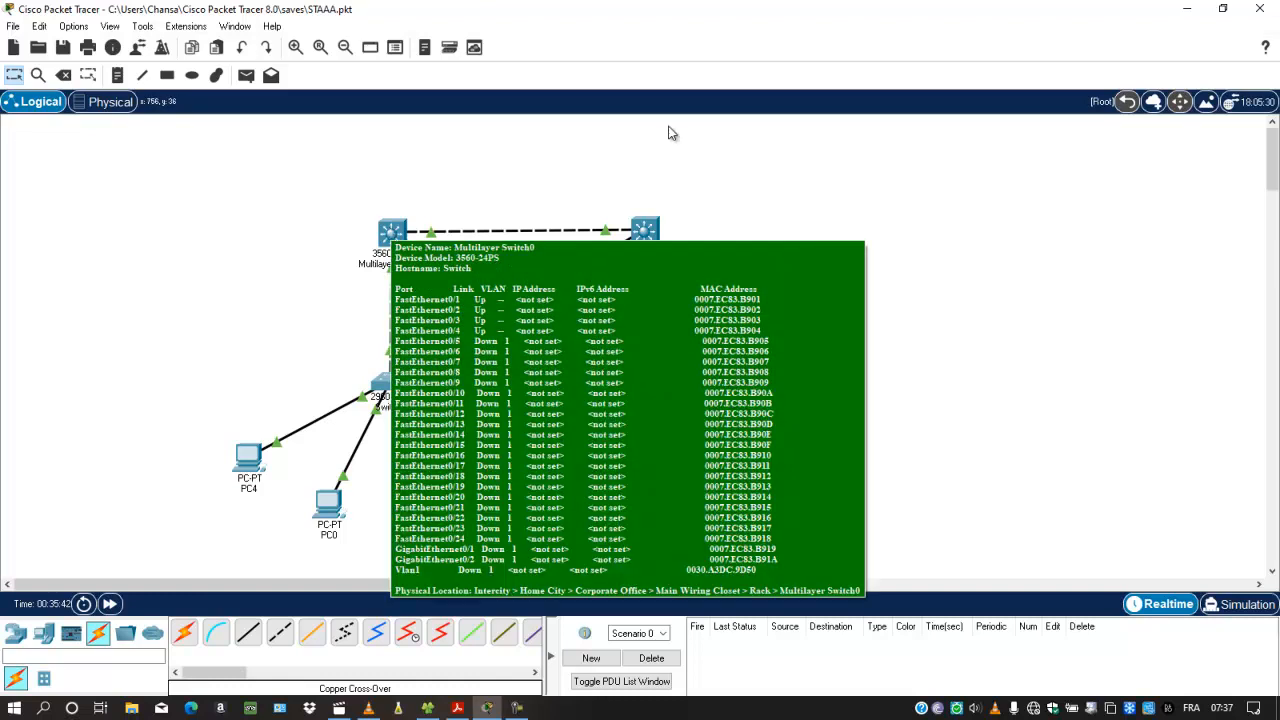
pyautogui.click(333, 500)
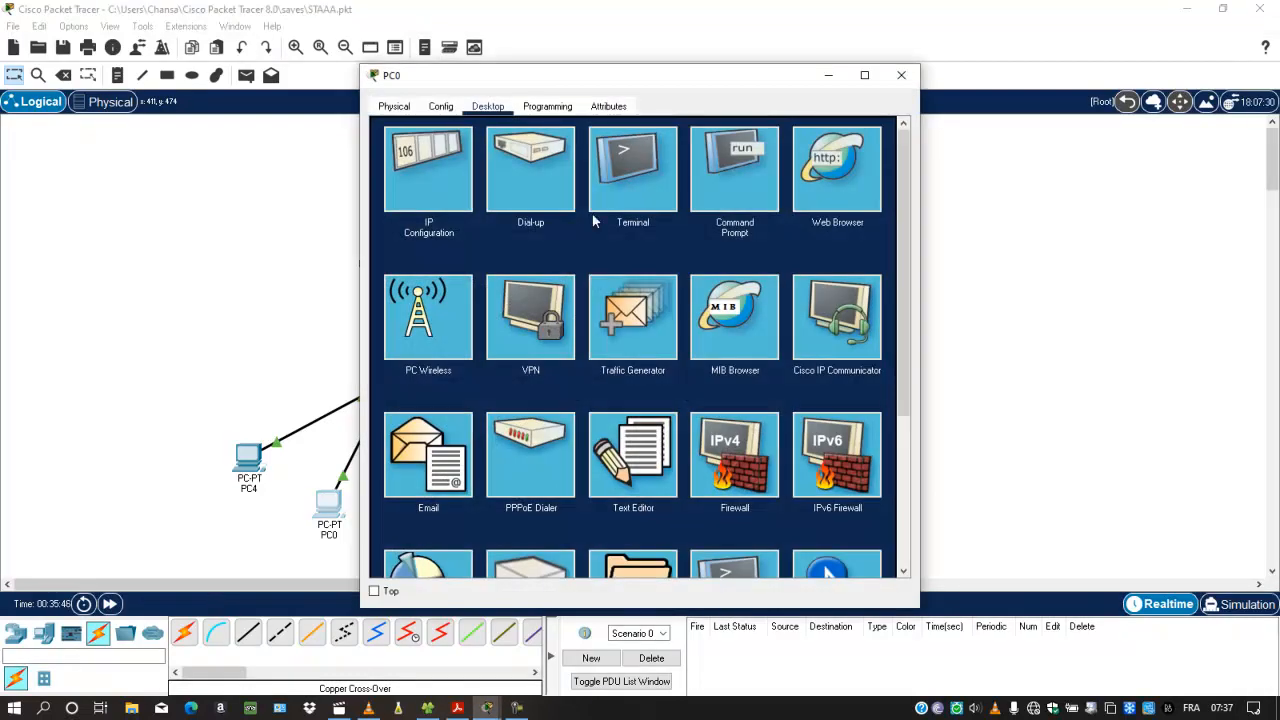
pyautogui.click(765, 180)
pyautogui.moveTo(895, 330); pyautogui.dragTo(889, 530)
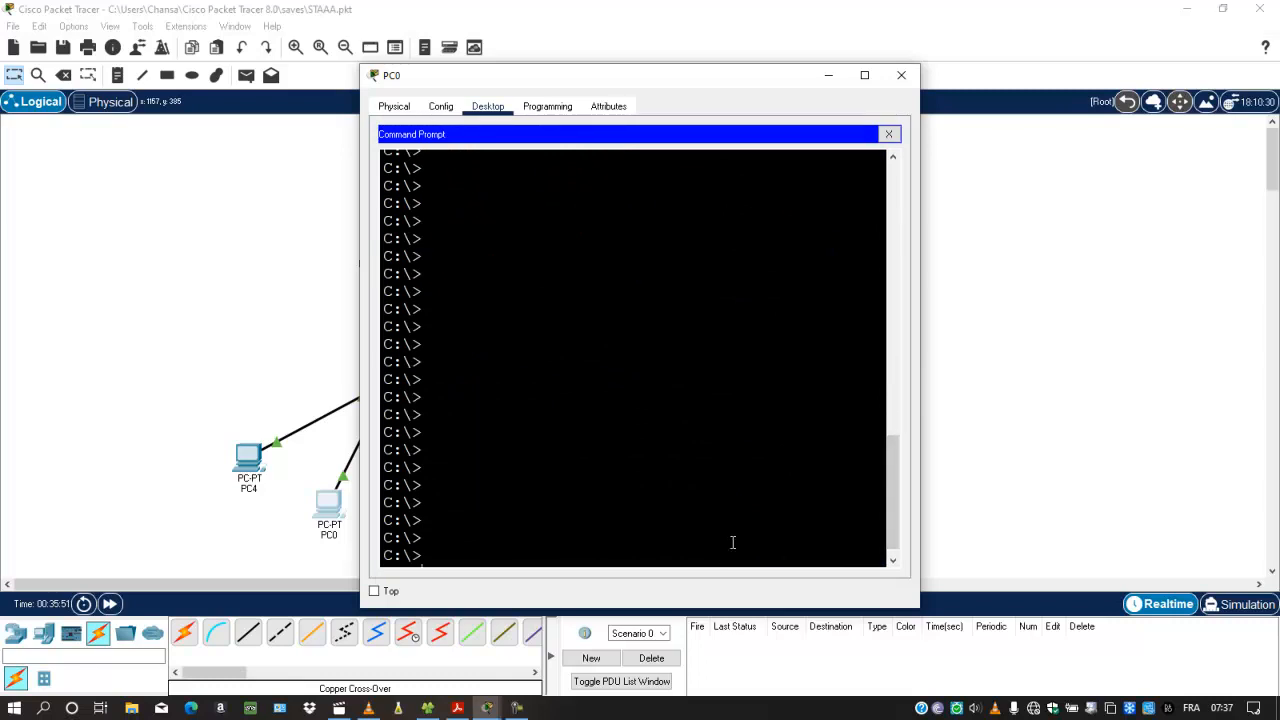
pyautogui.click(1238, 604)
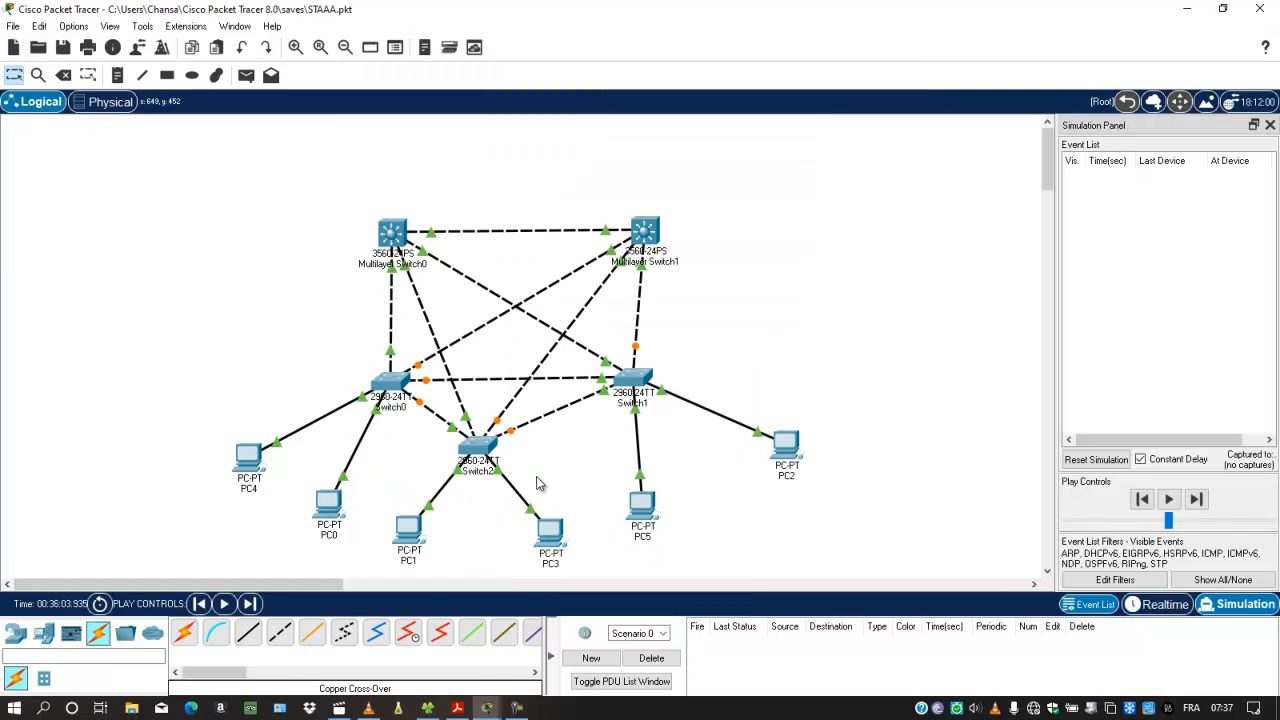
# Step: Return to PC0's Command Prompt and ping 10.10.20.6
pyautogui.click(330, 500)
pyautogui.press('Up')
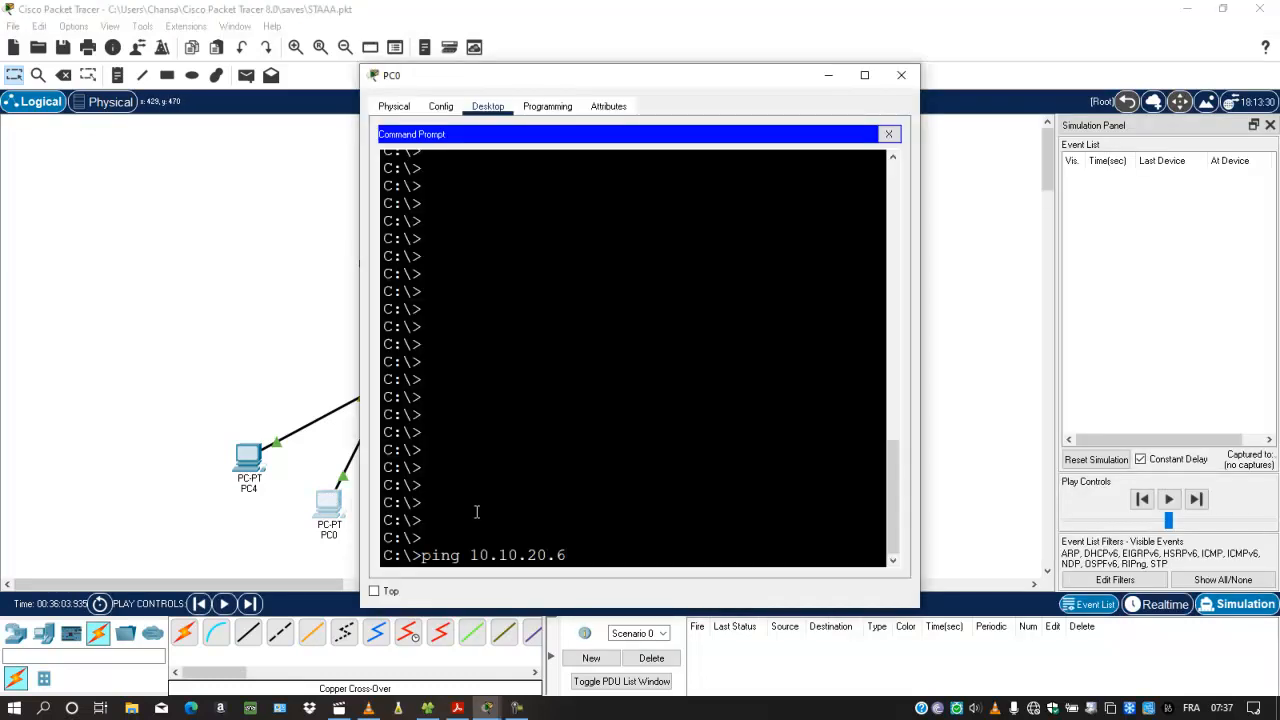
pyautogui.press('Return')
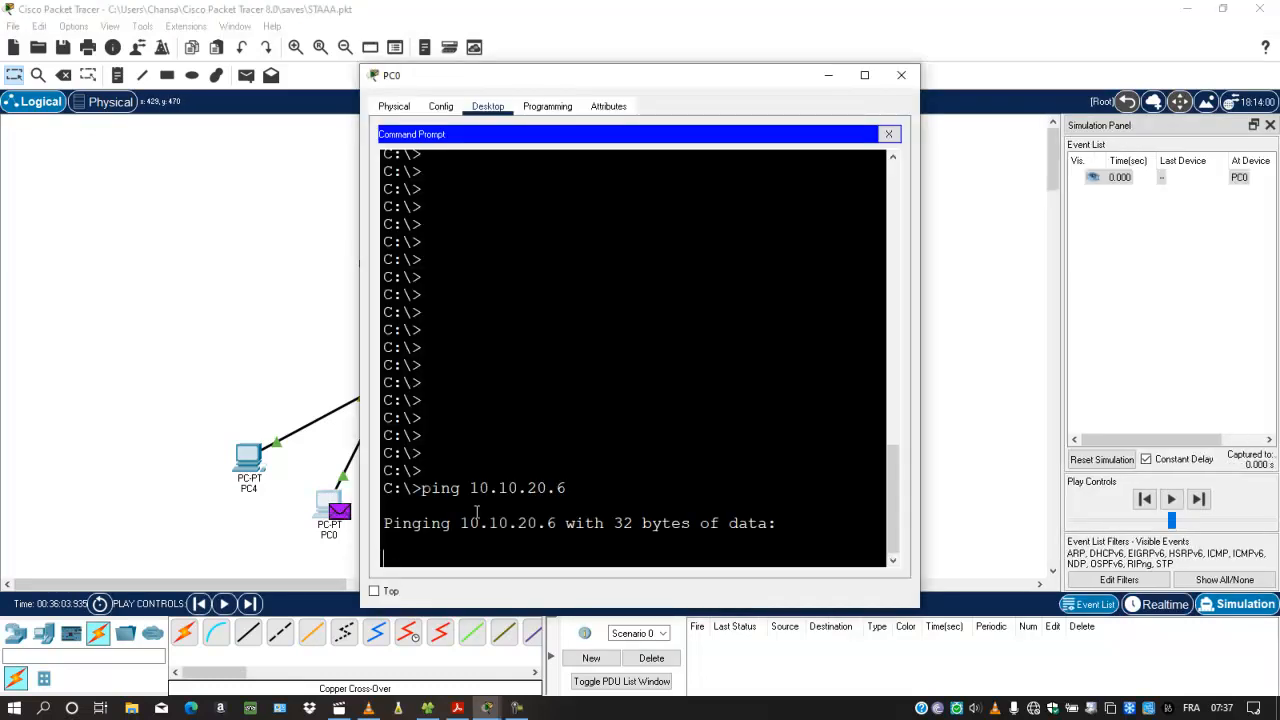
# Step: Minimise PC0's window and play the simulation with pauses to follow the packets from PC0 through the switches to PC5
pyautogui.click(832, 77)
pyautogui.click(1171, 500)
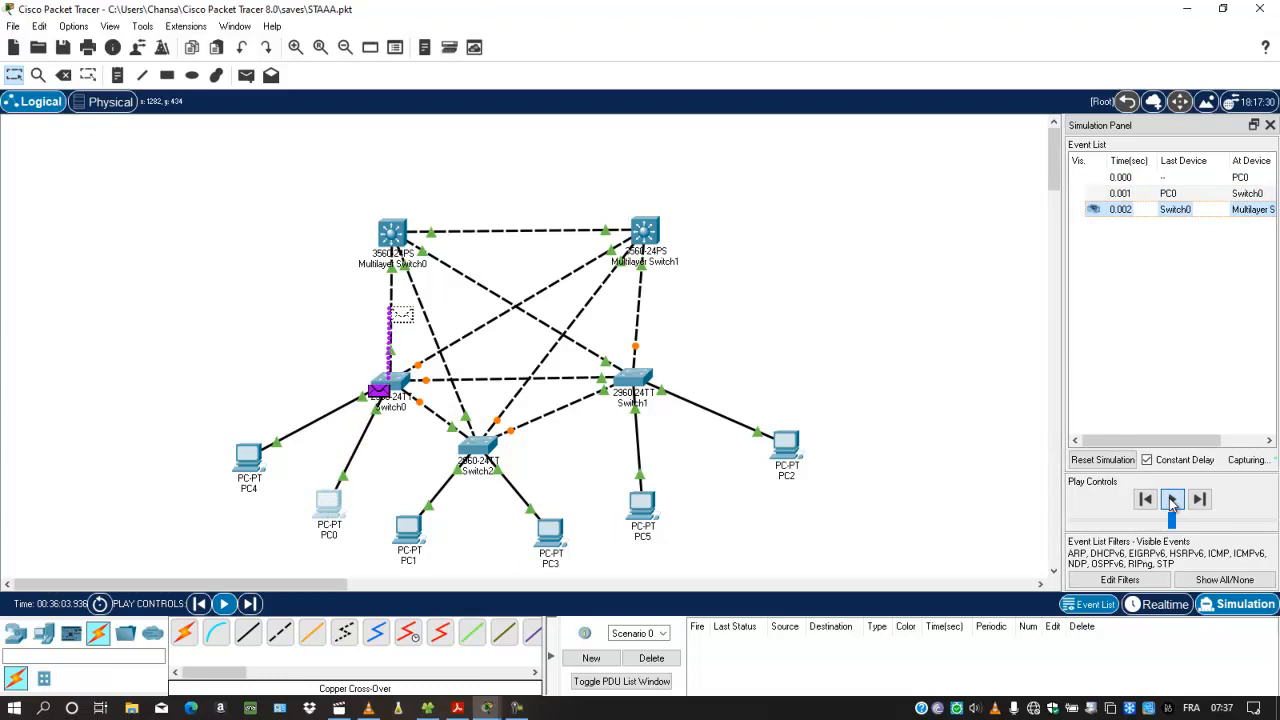
pyautogui.click(1172, 503)
pyautogui.click(1172, 503)
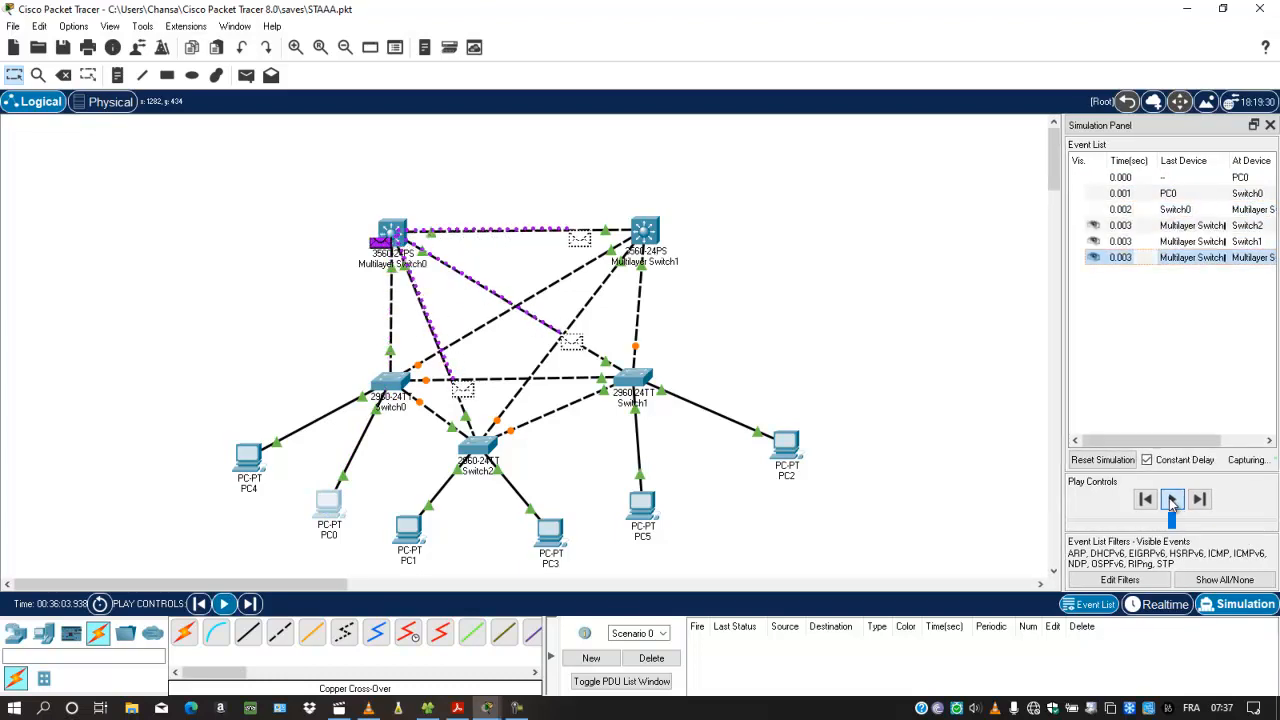
pyautogui.click(1172, 503)
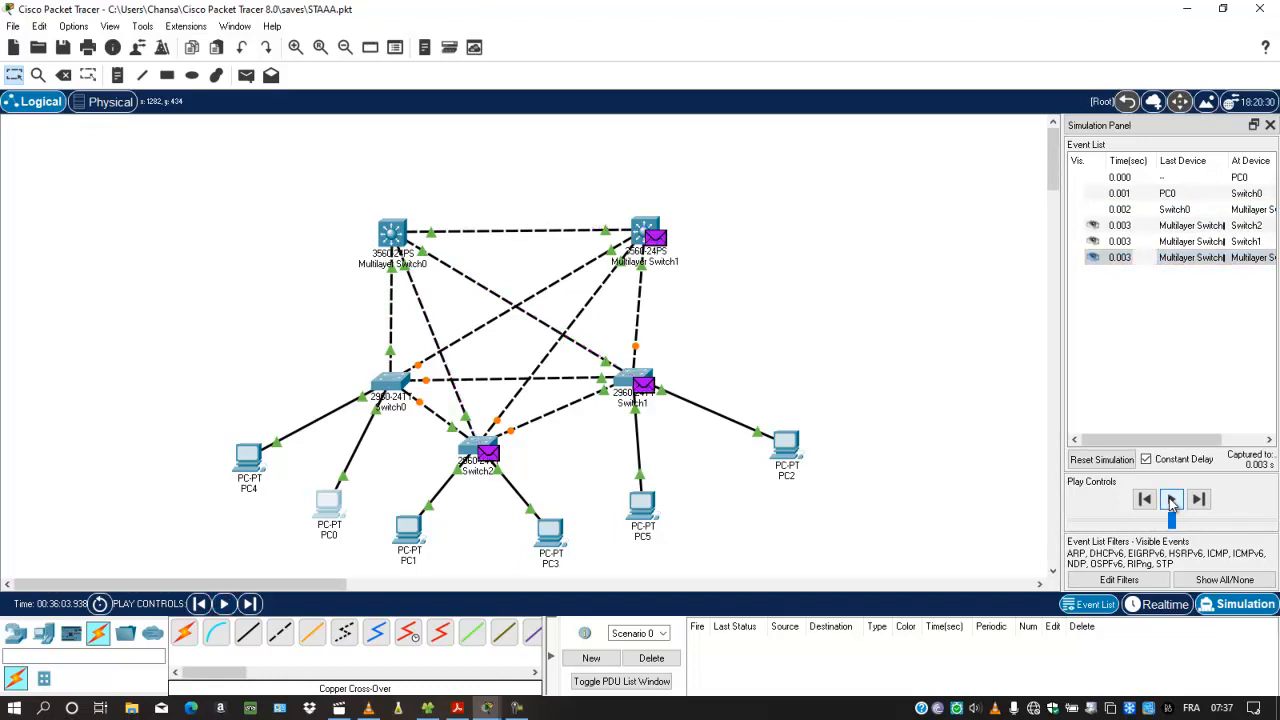
pyautogui.click(1172, 500)
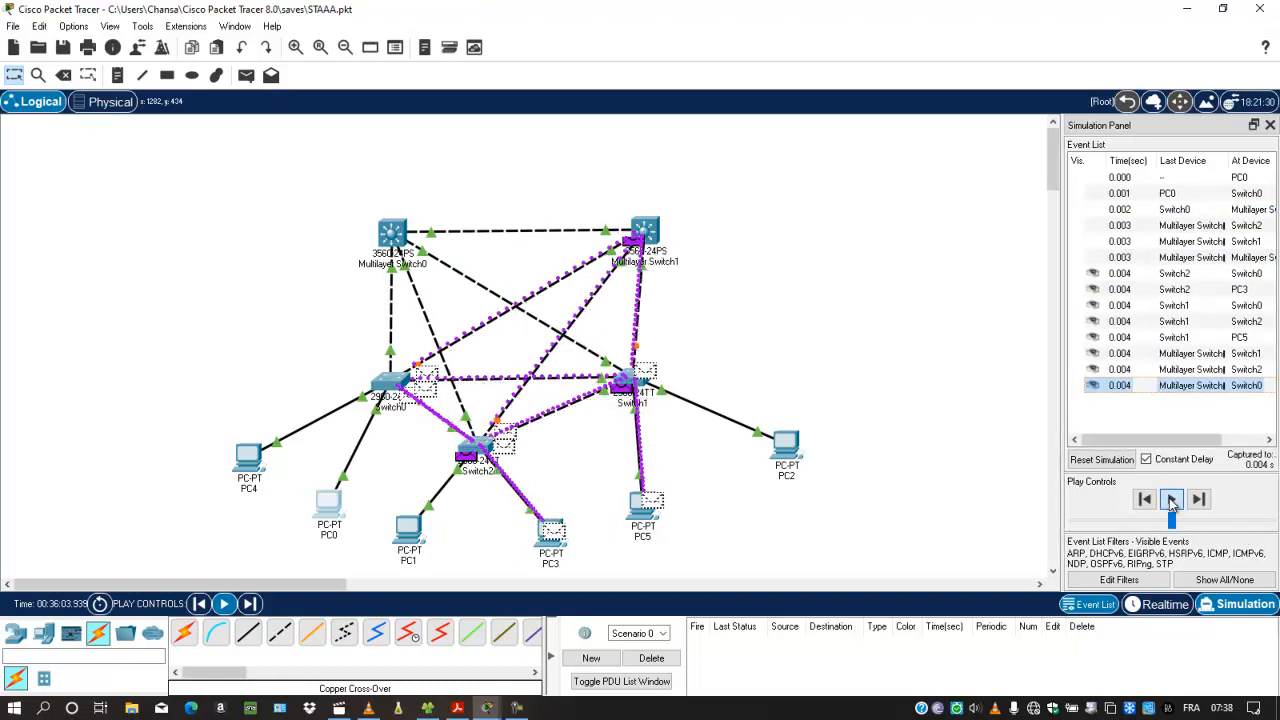
# Step: Continue the simulation playback to follow PC5's reply through Switch1, Multilayer Switch0 and Switch0 to PC0
pyautogui.click(1172, 500)
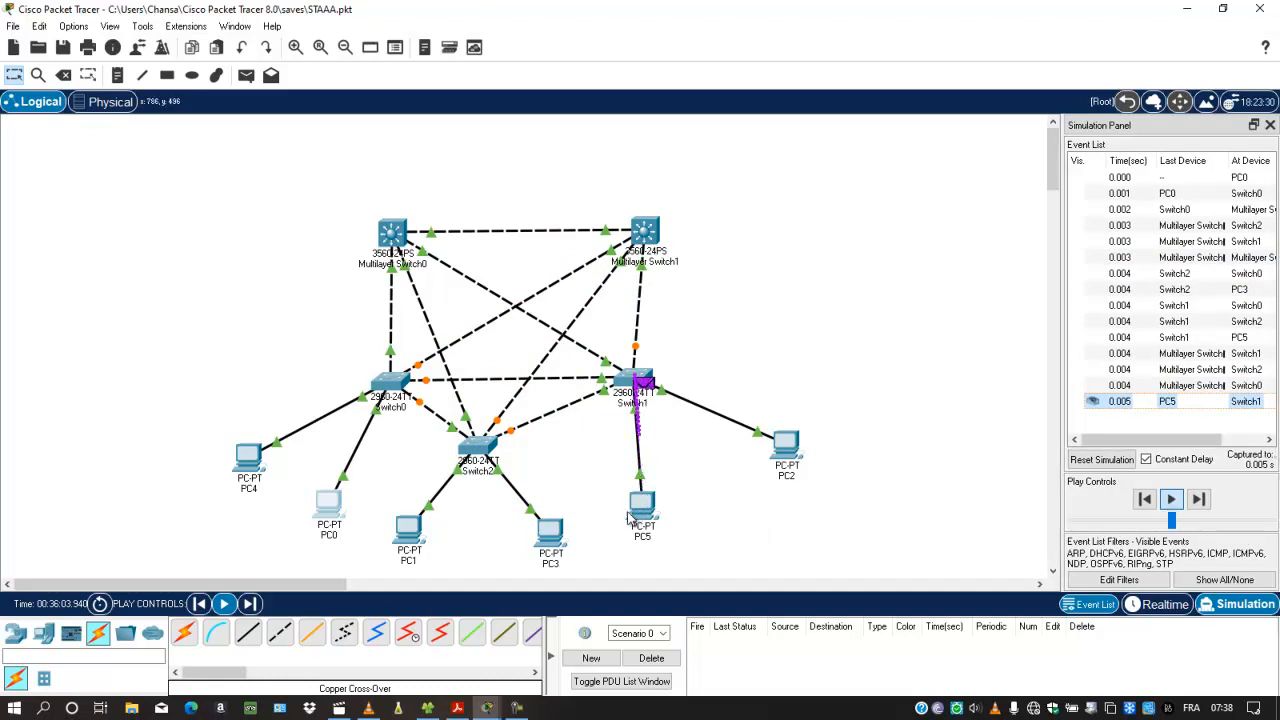
pyautogui.click(1172, 500)
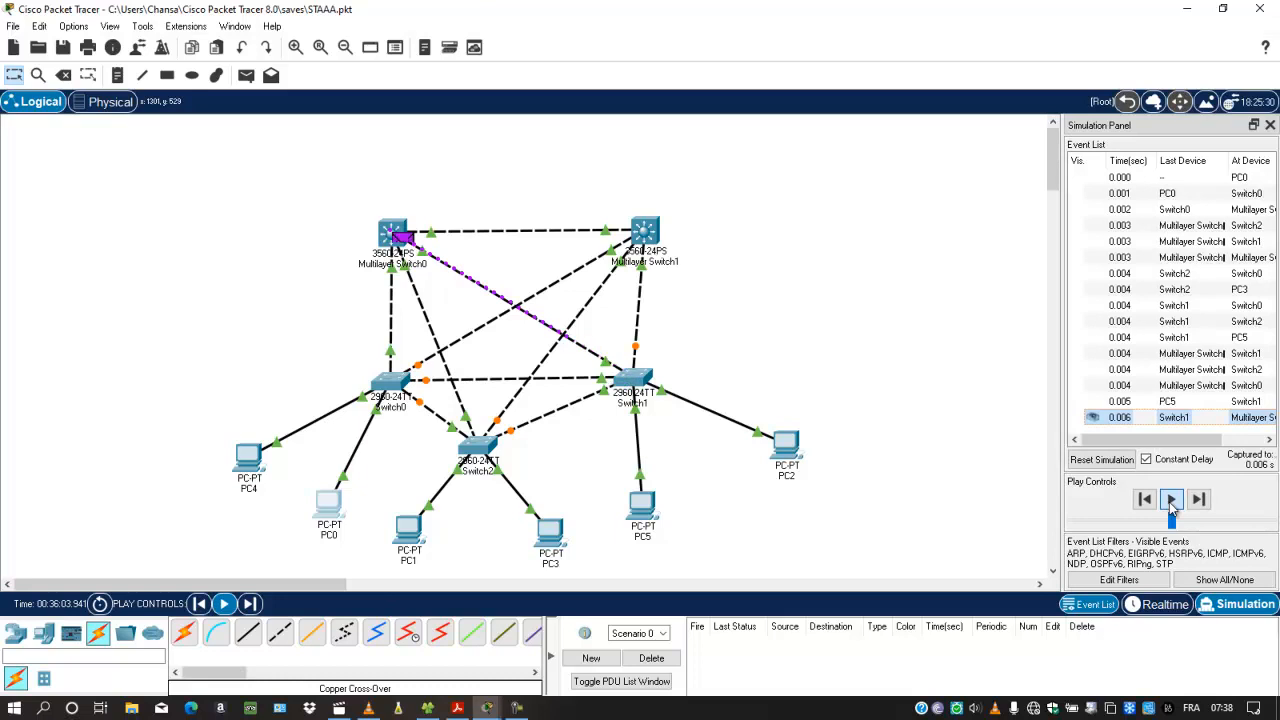
pyautogui.click(1172, 500)
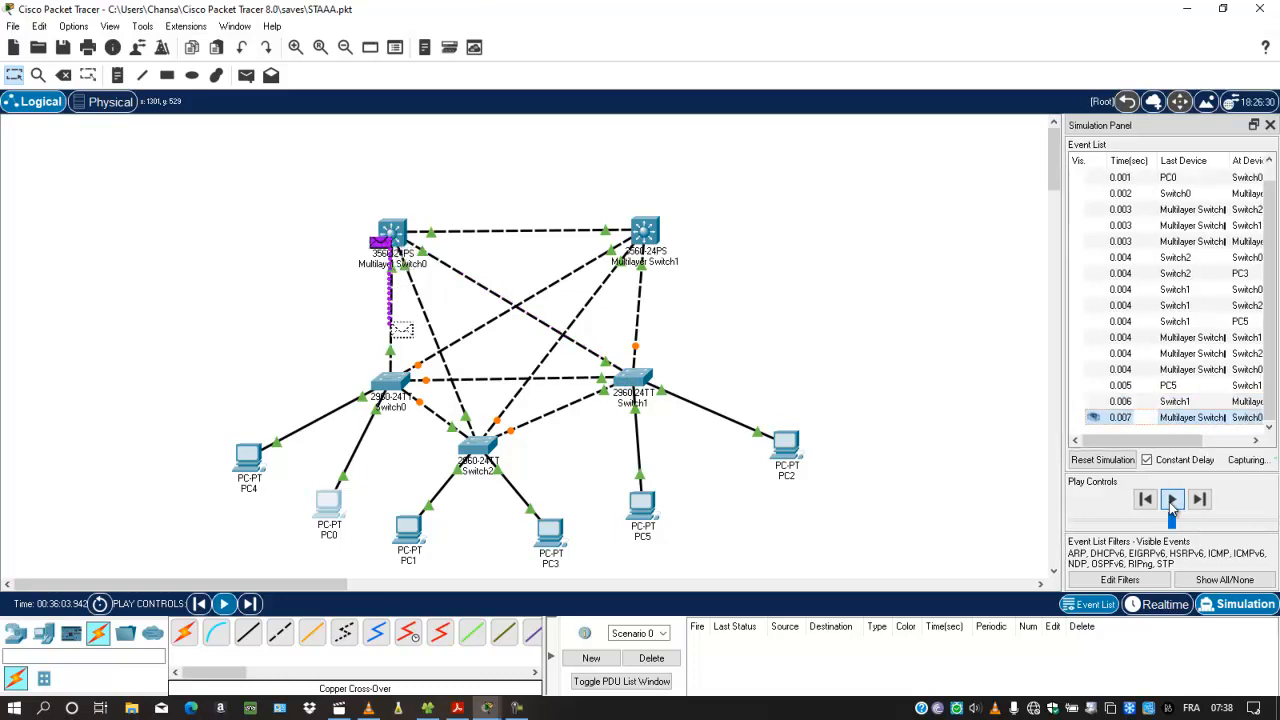
pyautogui.click(1172, 500)
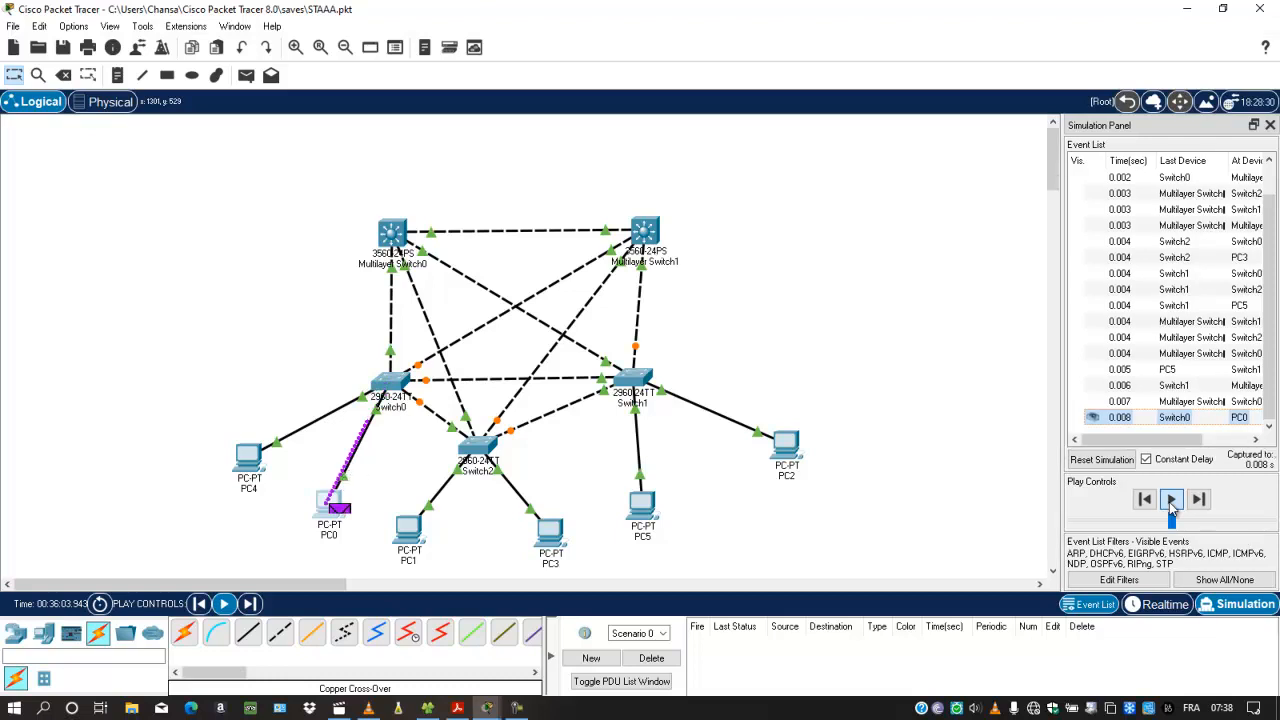
# Step: Reset the simulation and open PC4's Command Prompt
pyautogui.click(1101, 459)
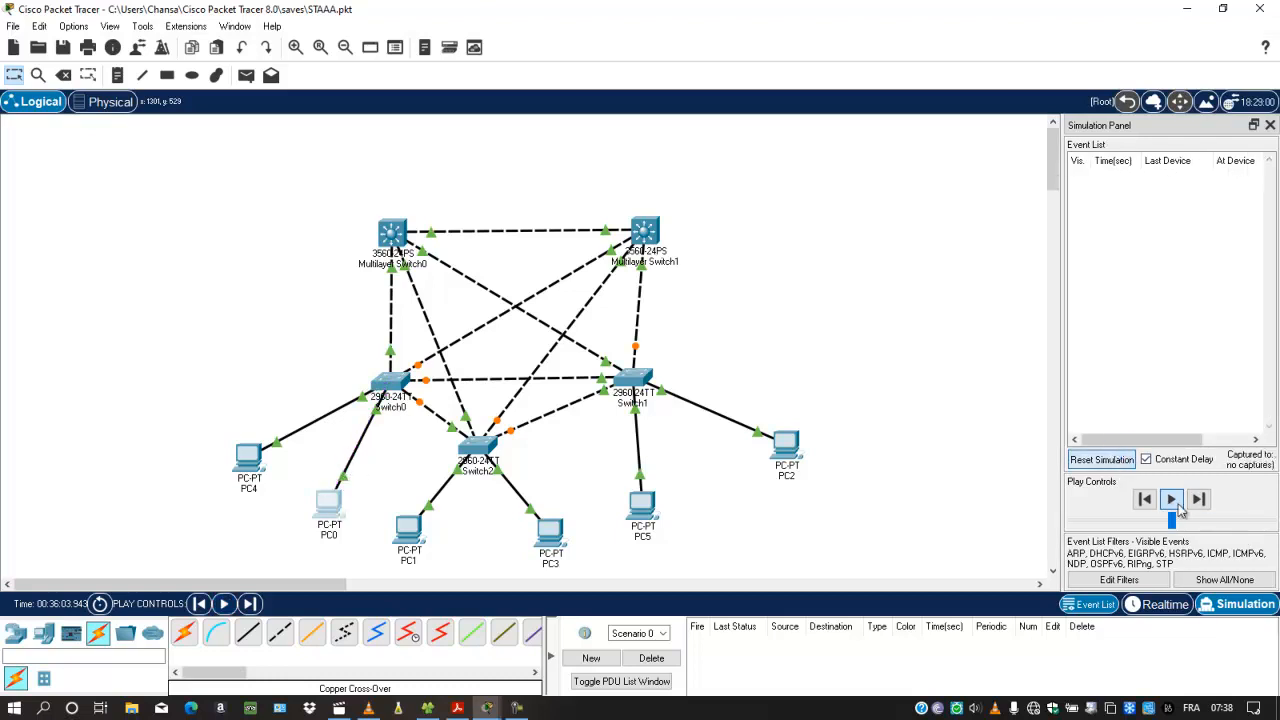
pyautogui.click(249, 457)
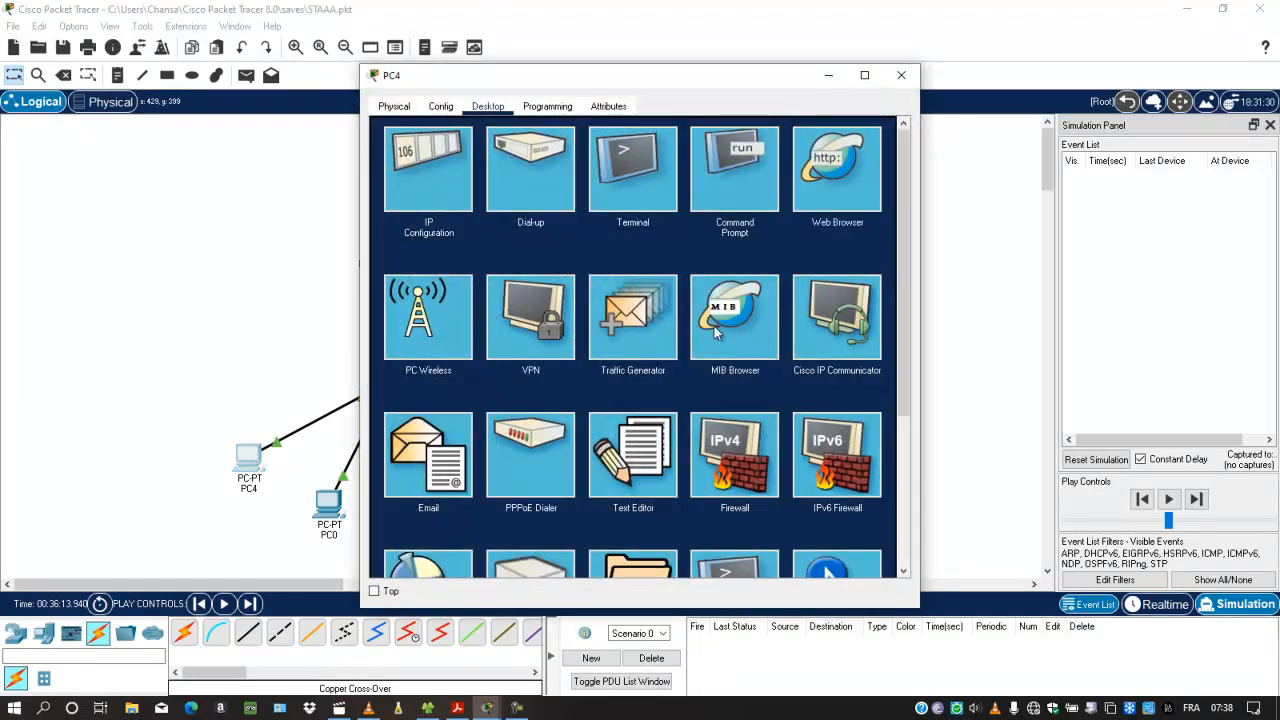
pyautogui.click(723, 200)
# Step: Check PC2's IP address on the workspace and ping 10.10.10.4 from PC4's Command Prompt
pyautogui.write('ping 1')
pyautogui.write('0.10.10.')
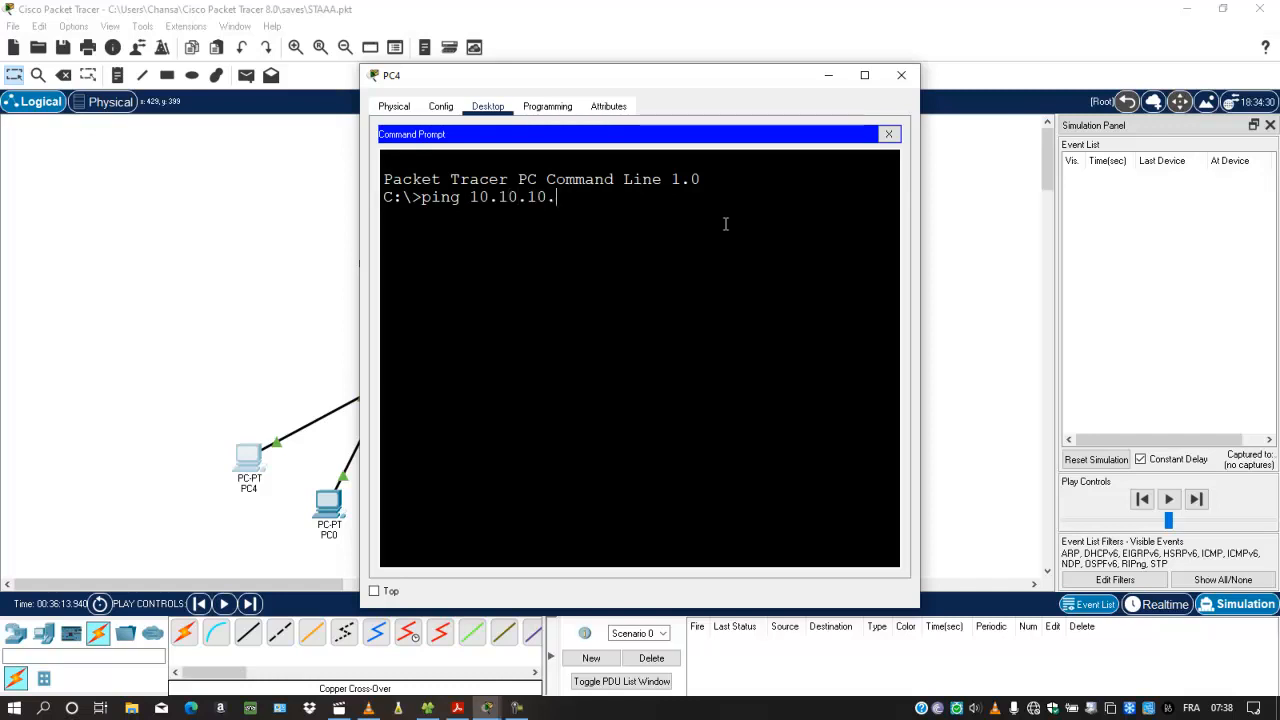
pyautogui.write('6')
pyautogui.click(829, 76)
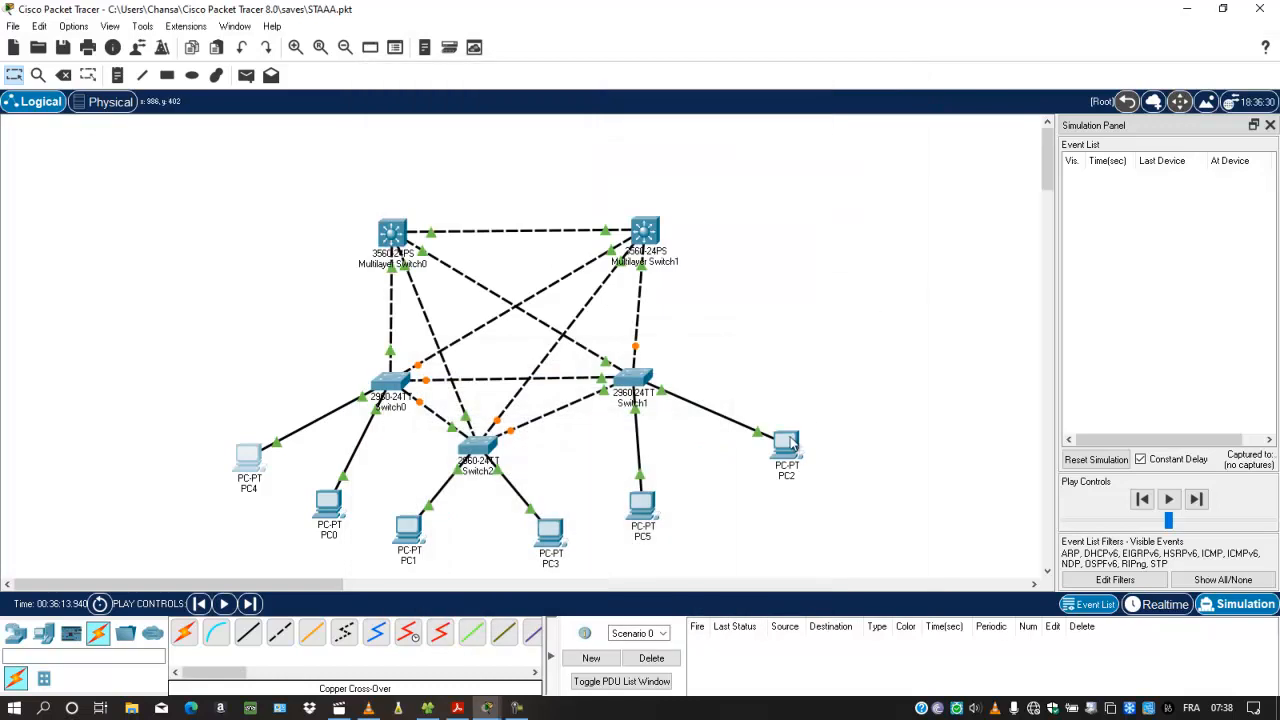
pyautogui.moveTo(791, 444)
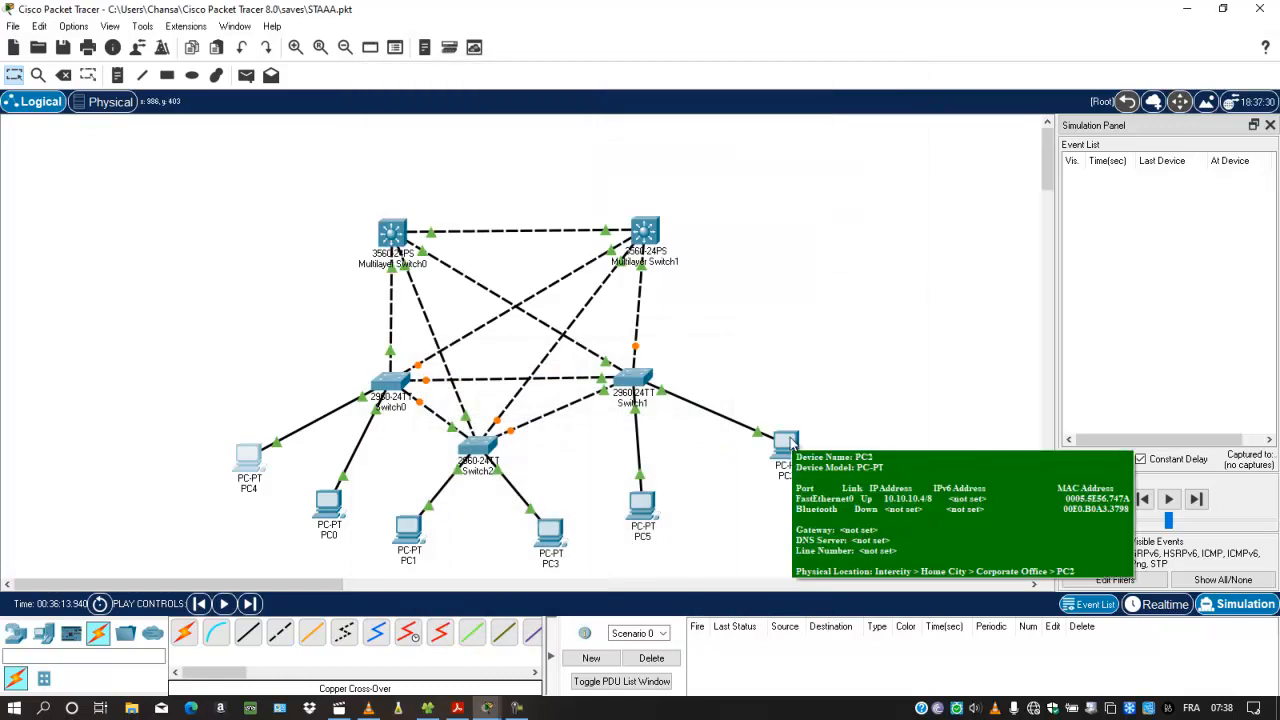
pyautogui.click(249, 460)
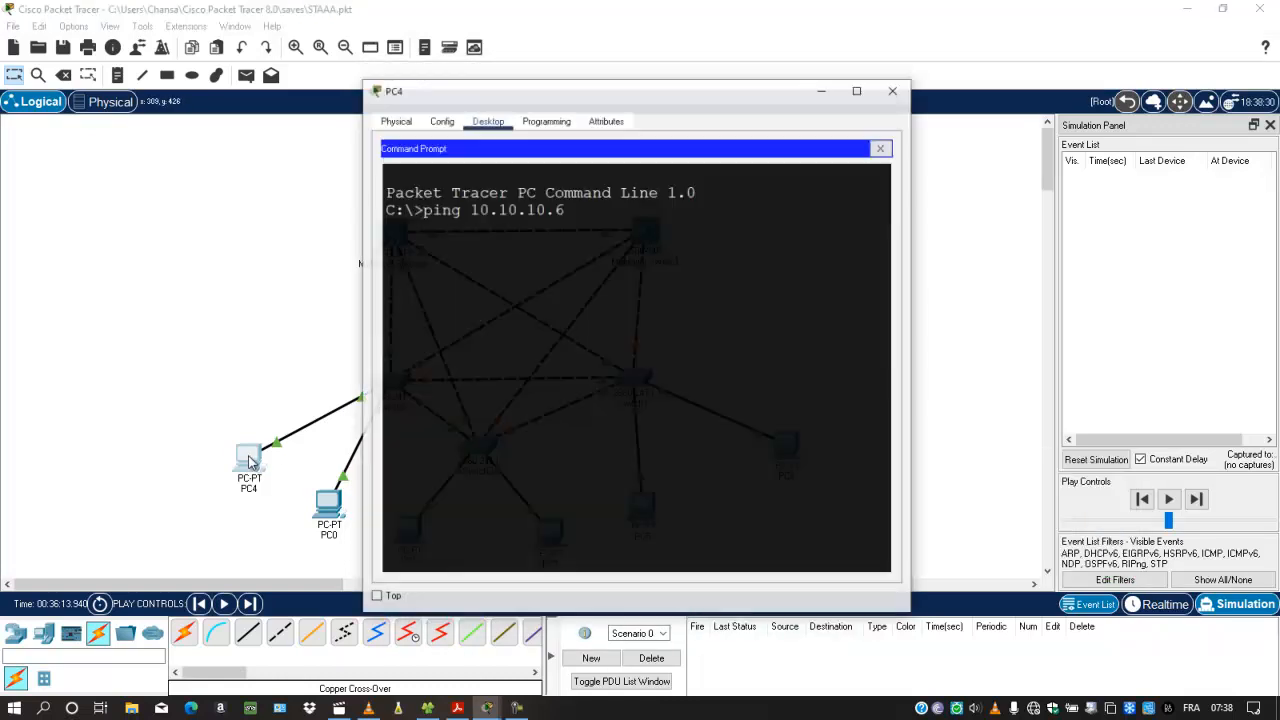
pyautogui.press('BackSpace')
pyautogui.write('4')
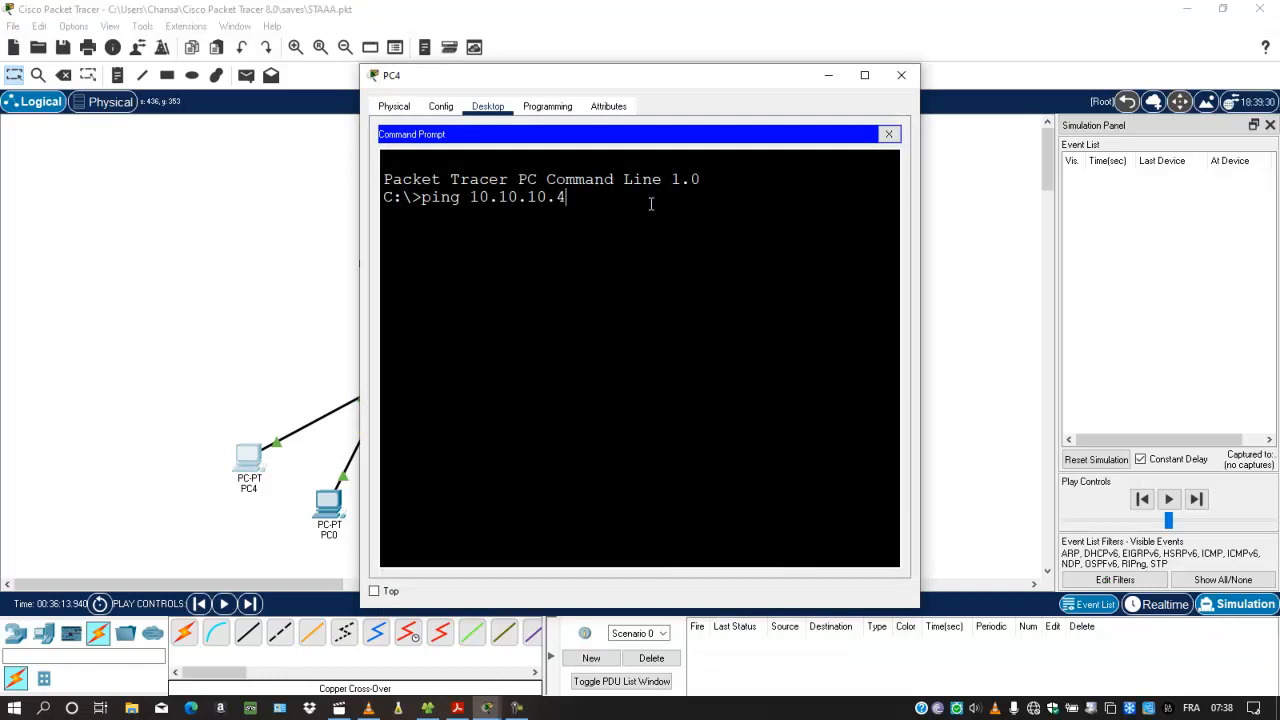
pyautogui.press('Return')
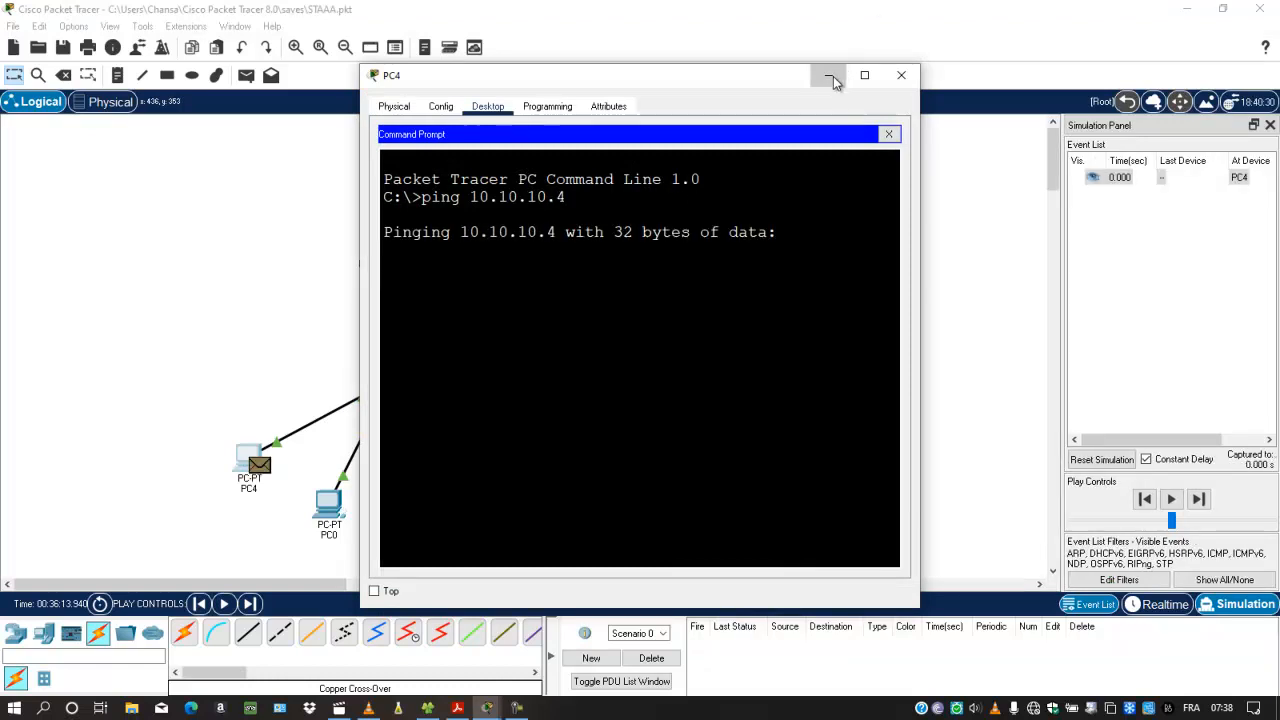
# Step: Play the simulation to follow PC4's ping to PC2 and back, then reset it and return to Realtime mode
pyautogui.click(830, 76)
pyautogui.click(1176, 505)
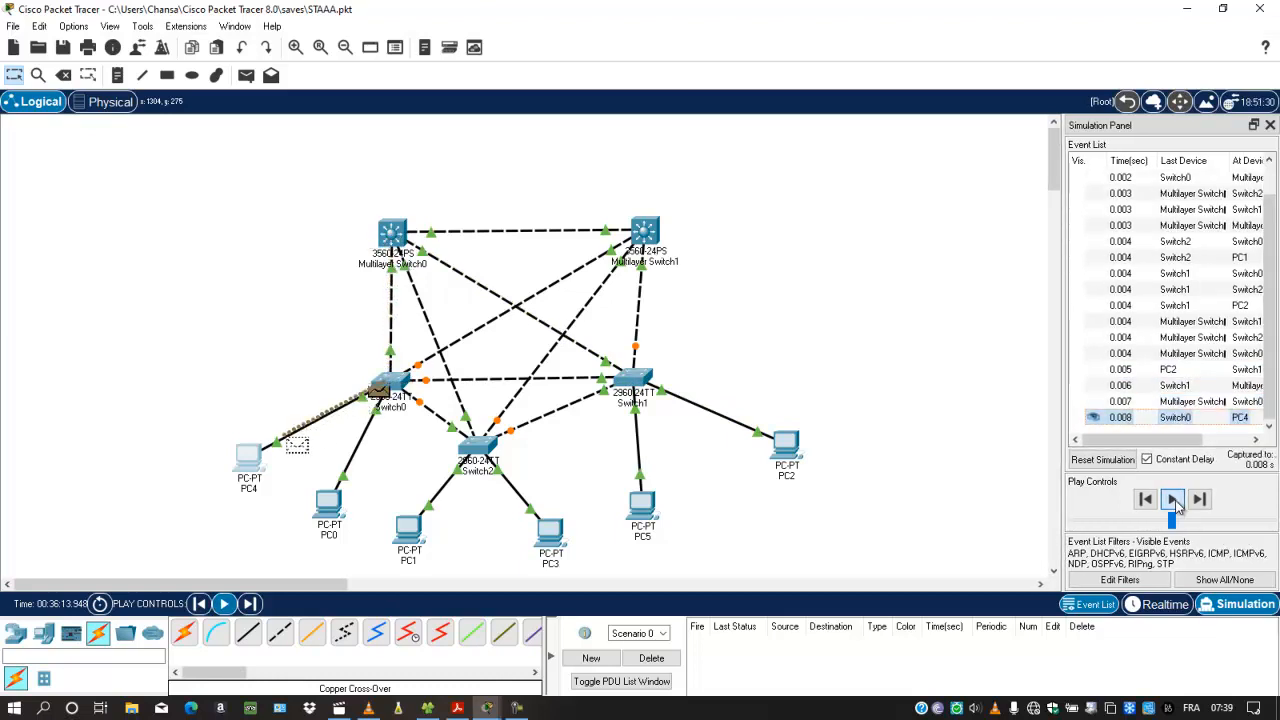
pyautogui.click(1104, 466)
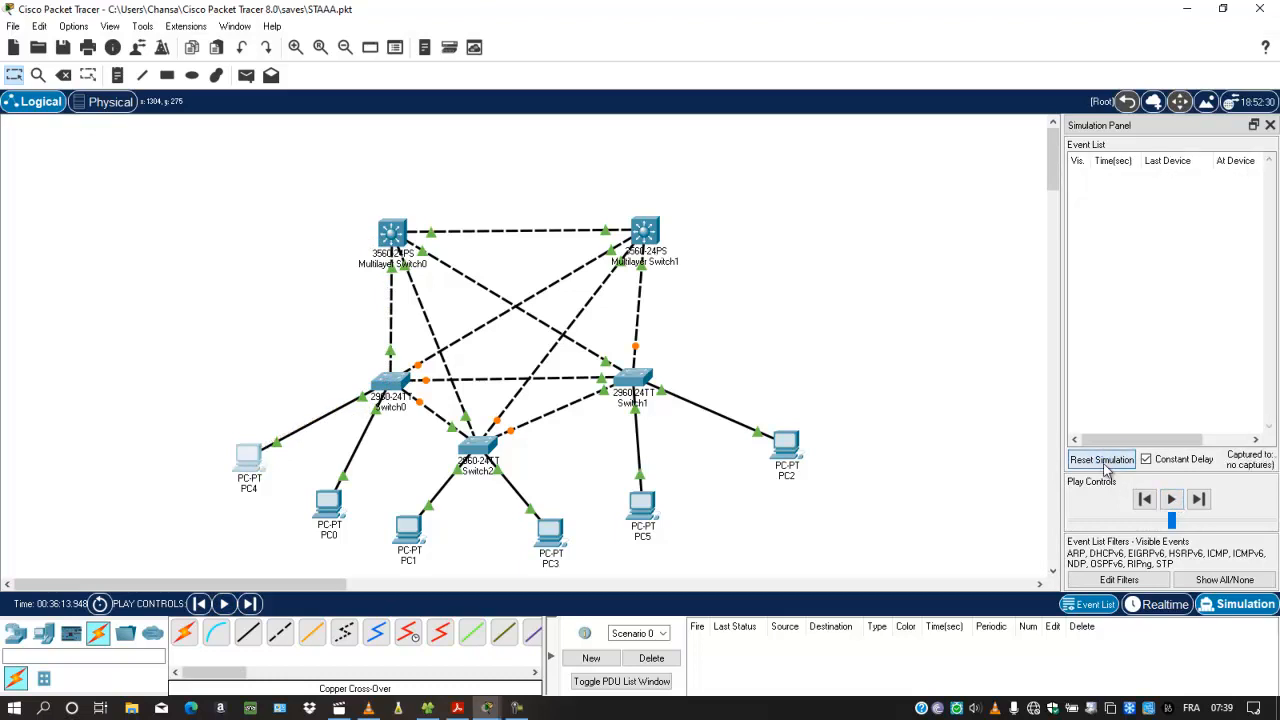
pyautogui.click(1168, 604)
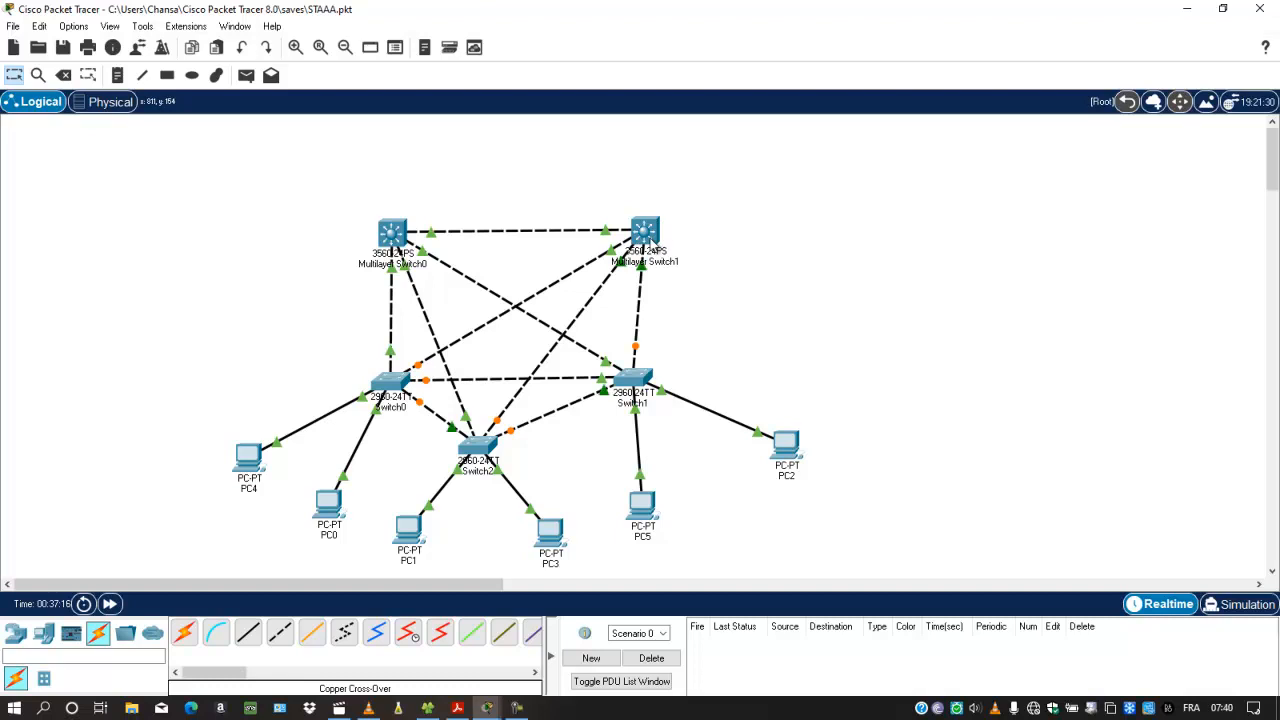
# Step: Open Multilayer Switch0's CLI, widen its window and page further through the spanning-tree output
pyautogui.moveTo(390, 238)
pyautogui.click(376, 238)
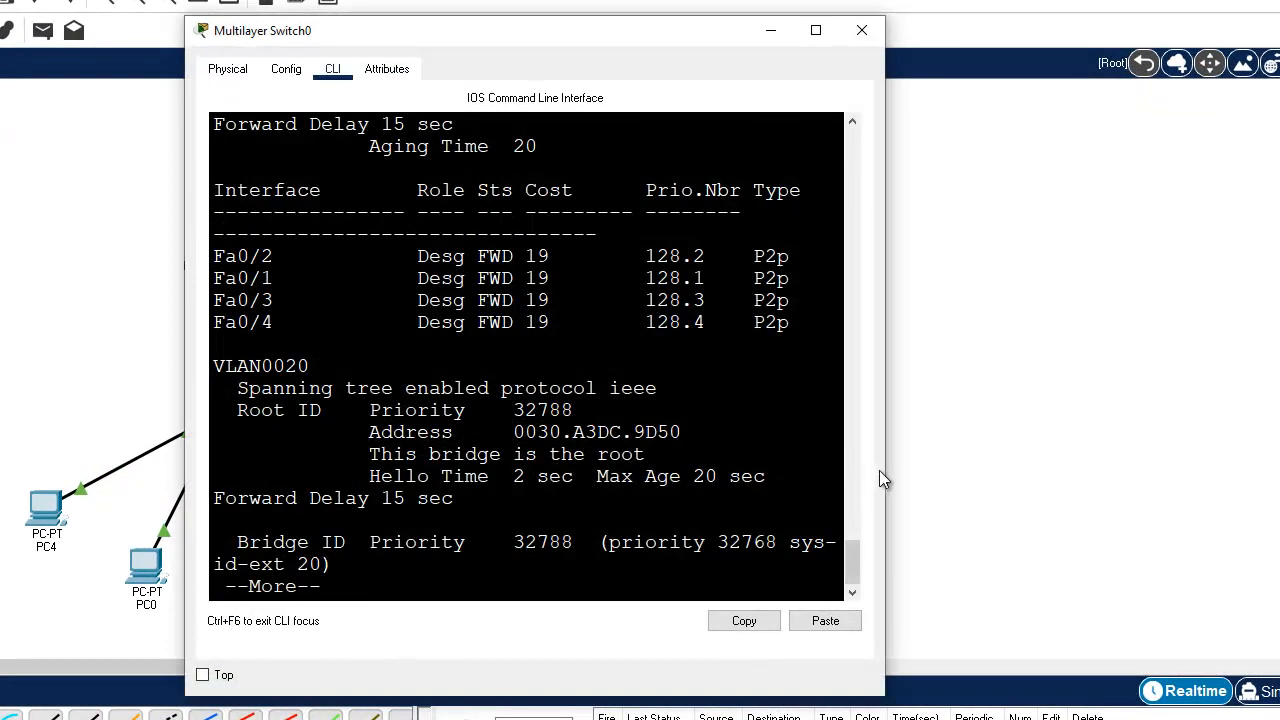
pyautogui.moveTo(884, 468); pyautogui.dragTo(1115, 458)
pyautogui.click(1022, 552)
pyautogui.press('Return')
pyautogui.press('Return')
pyautogui.press('Return')
pyautogui.press('Return')
pyautogui.press('Return')
pyautogui.press('Return')
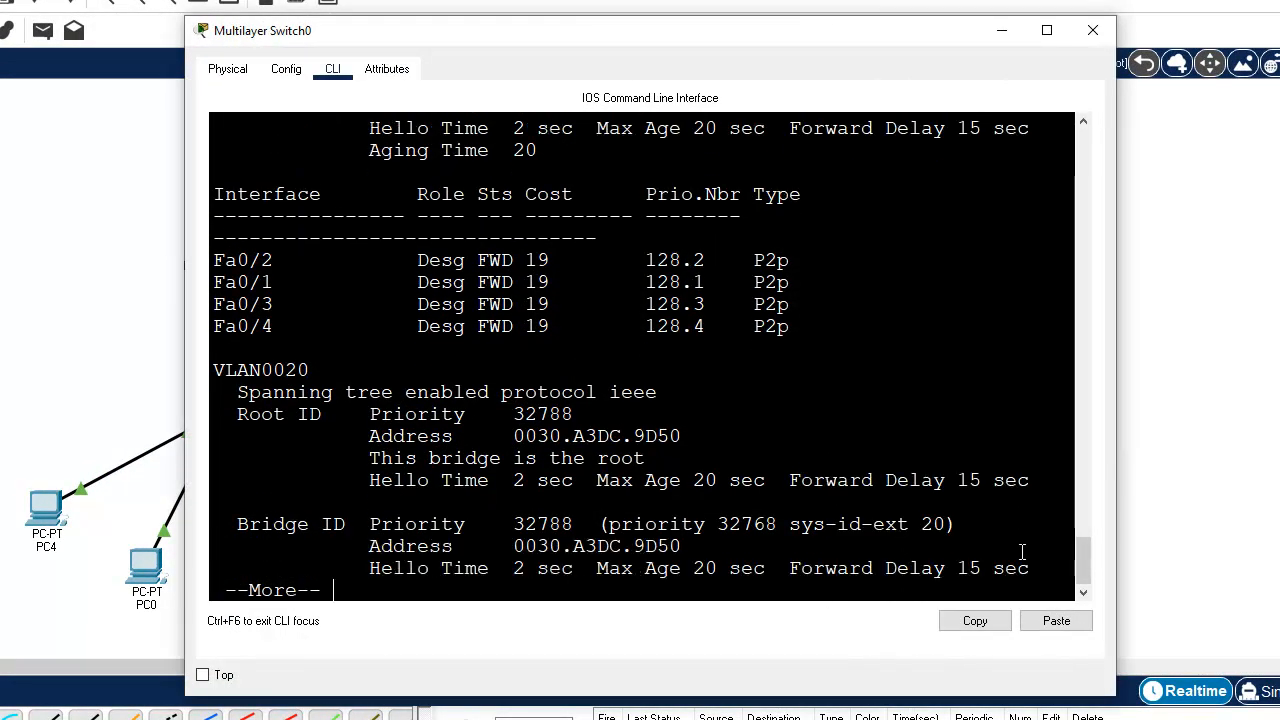
# Step: Quit the paged spanning-tree output on Multilayer Switch0 and enter global configuration mode
pyautogui.write('qconfi')
pyautogui.press('Tab')
pyautogui.write('t')
# Step: Begin a spanning-tree vlan 10 command on Multilayer Switch0 and list its available options with the CLI help
pyautogui.press('Tab')
pyautogui.press('Return')
pyautogui.write('i')
pyautogui.press('BackSpace')
pyautogui.write('sp')
pyautogui.press('Tab')
pyautogui.write('vl')
pyautogui.press('Tab')
pyautogui.write('?')
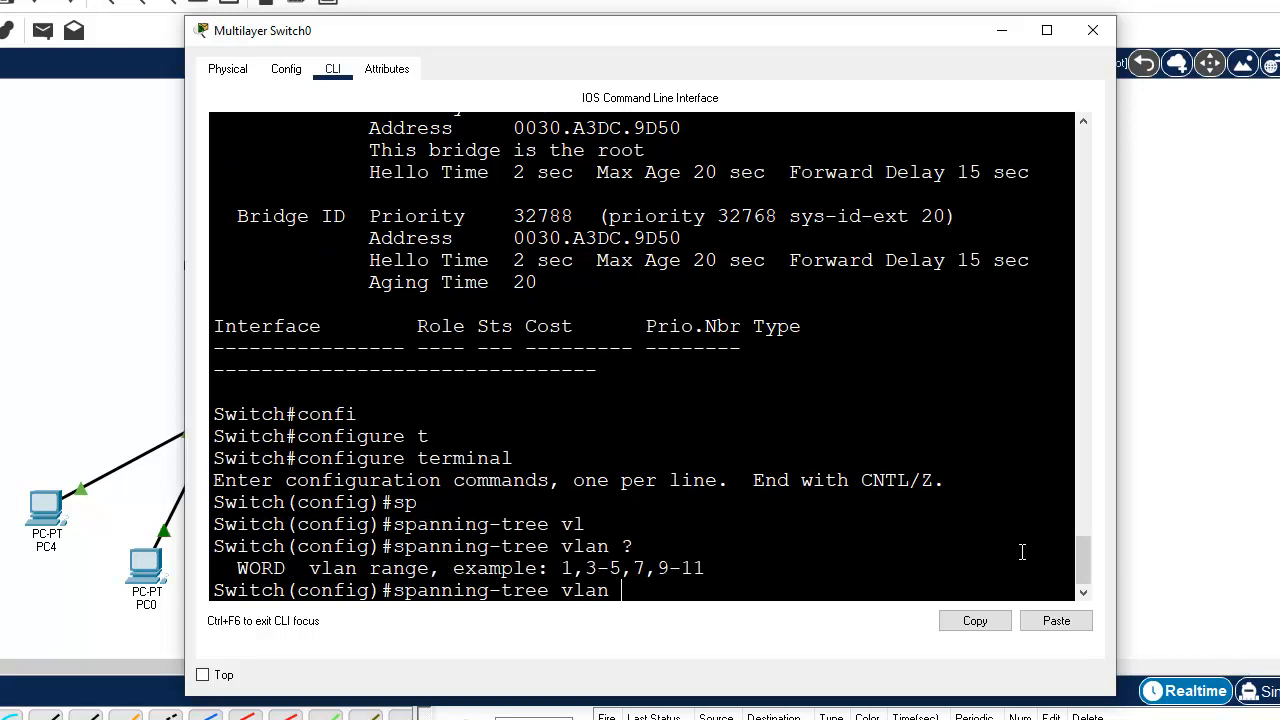
pyautogui.write('10 ?')
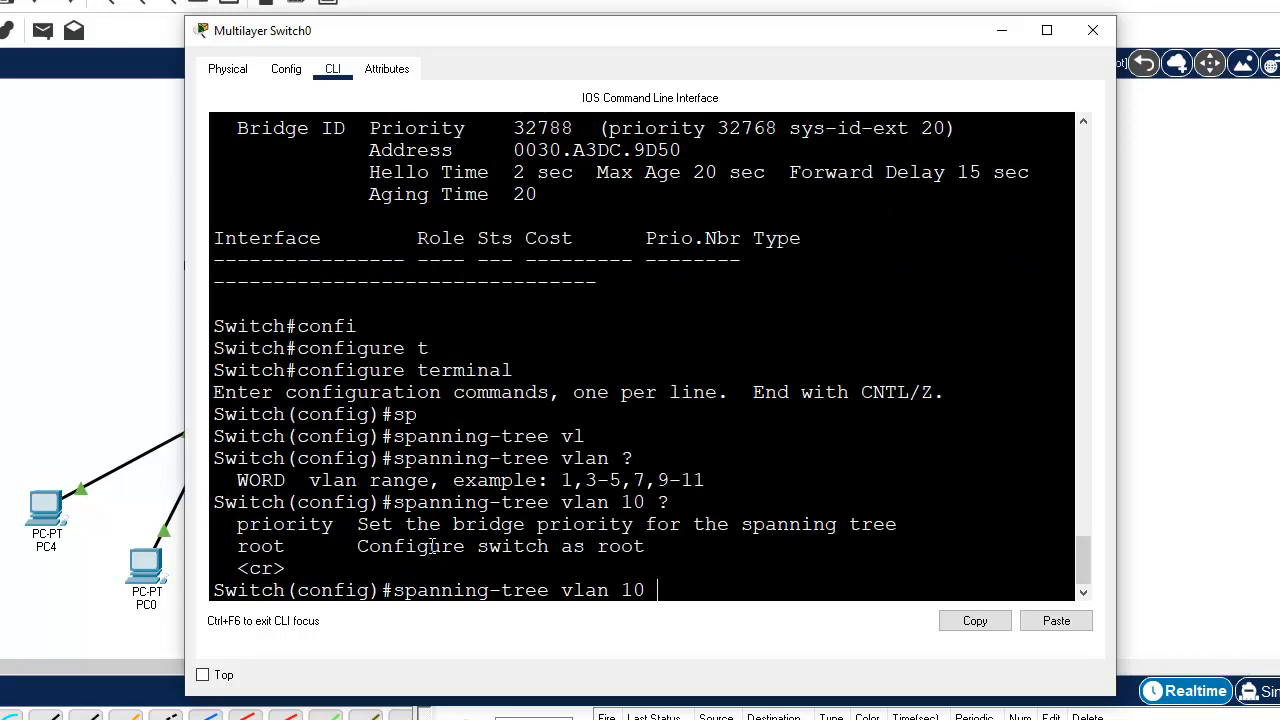
pyautogui.write('p')
# Step: Configure Multilayer Switch0 with spanning-tree vlan 10 root primary, checking the root options in the CLI help
pyautogui.press('BackSpace')
pyautogui.write('ro')
pyautogui.press('Tab')
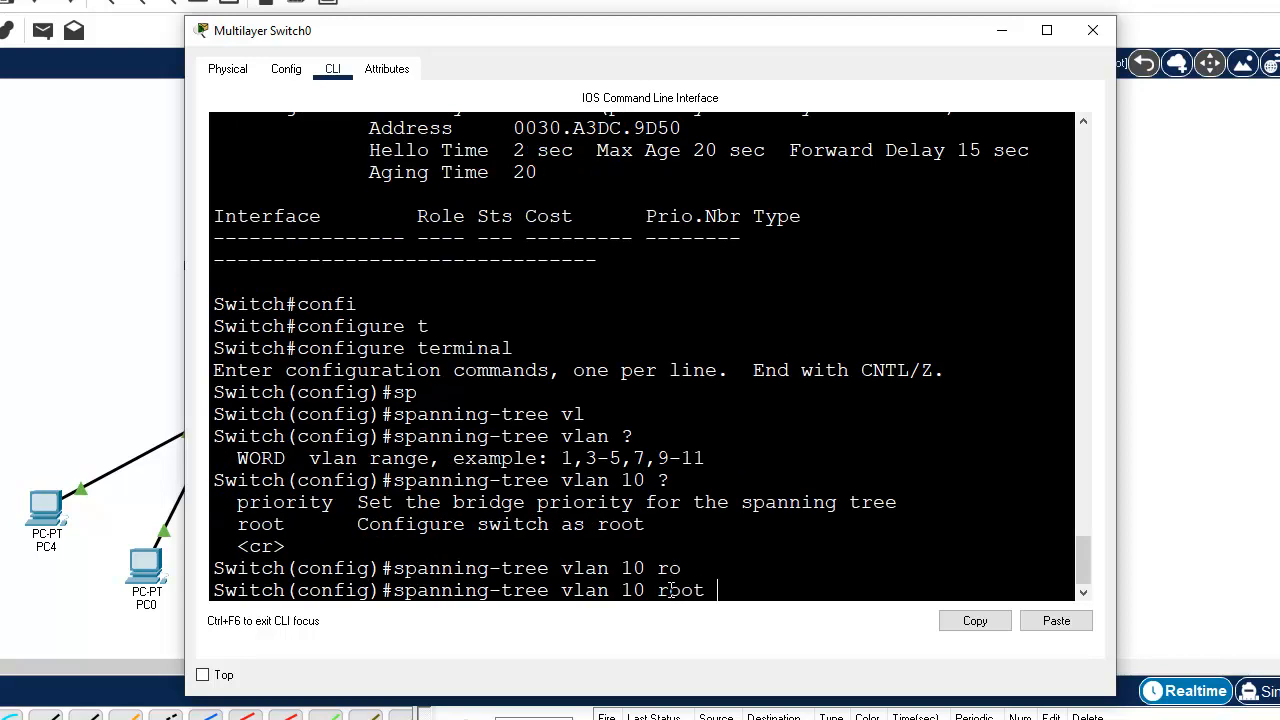
pyautogui.write('?pri')
pyautogui.press('Tab')
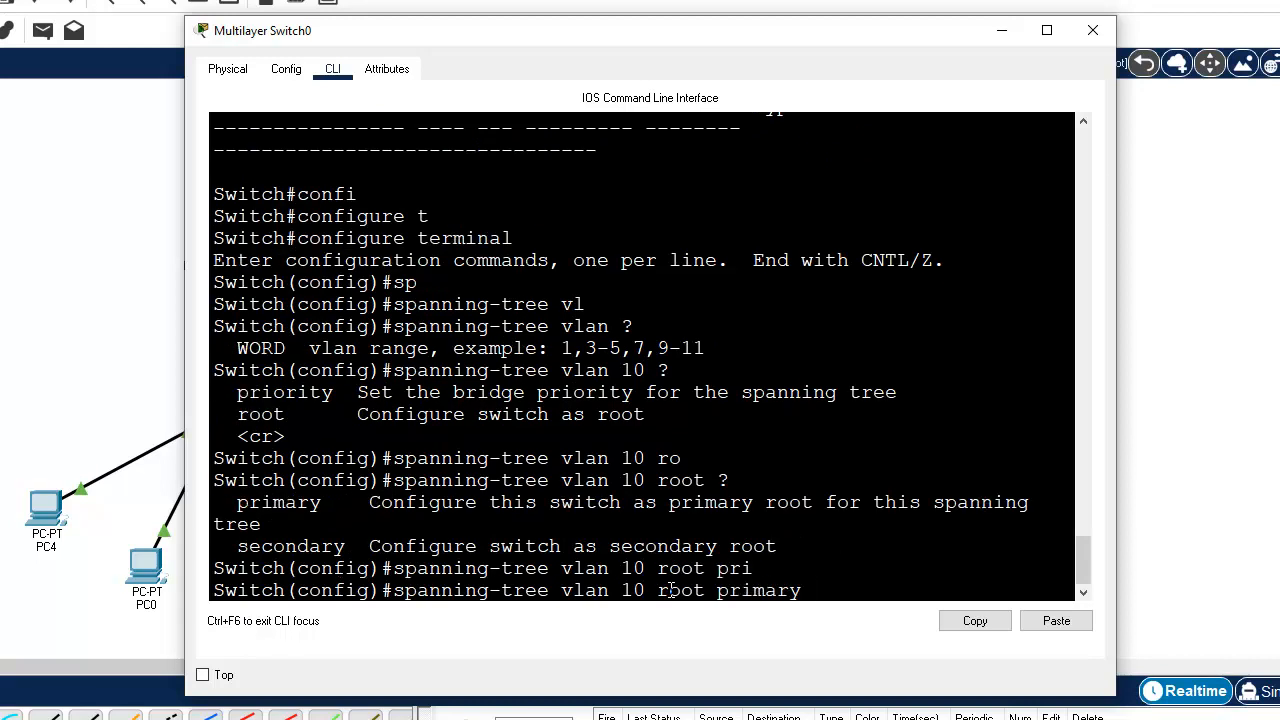
pyautogui.moveTo(237, 392)
pyautogui.mouseDown()
pyautogui.moveTo(340, 393)
pyautogui.moveTo(296, 414)
pyautogui.moveTo(237, 414)
pyautogui.mouseUp()
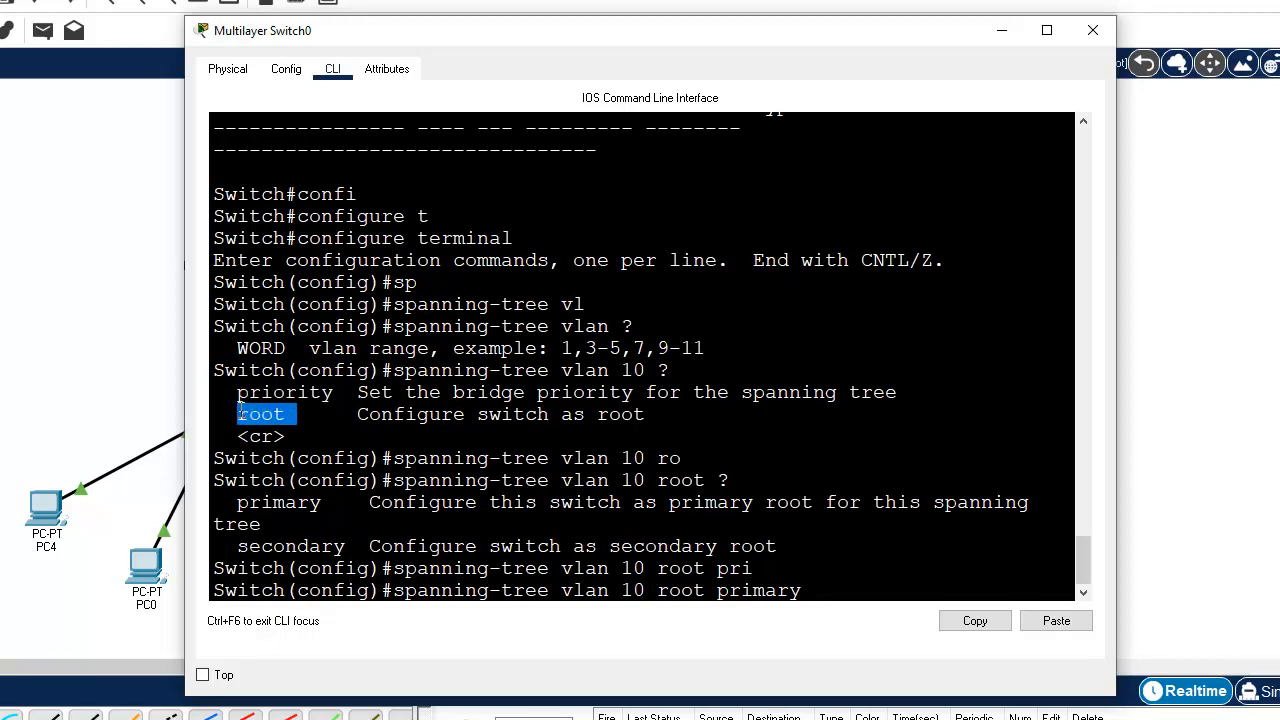
pyautogui.click(828, 590)
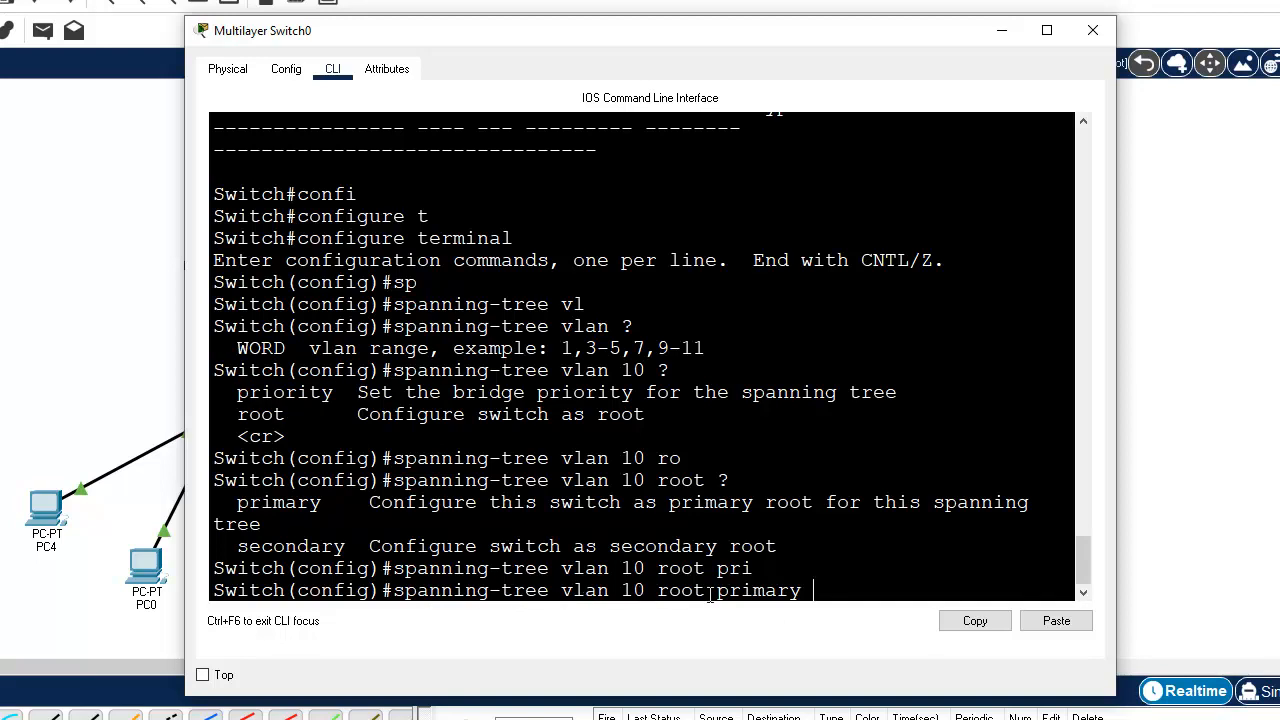
pyautogui.press('Return')
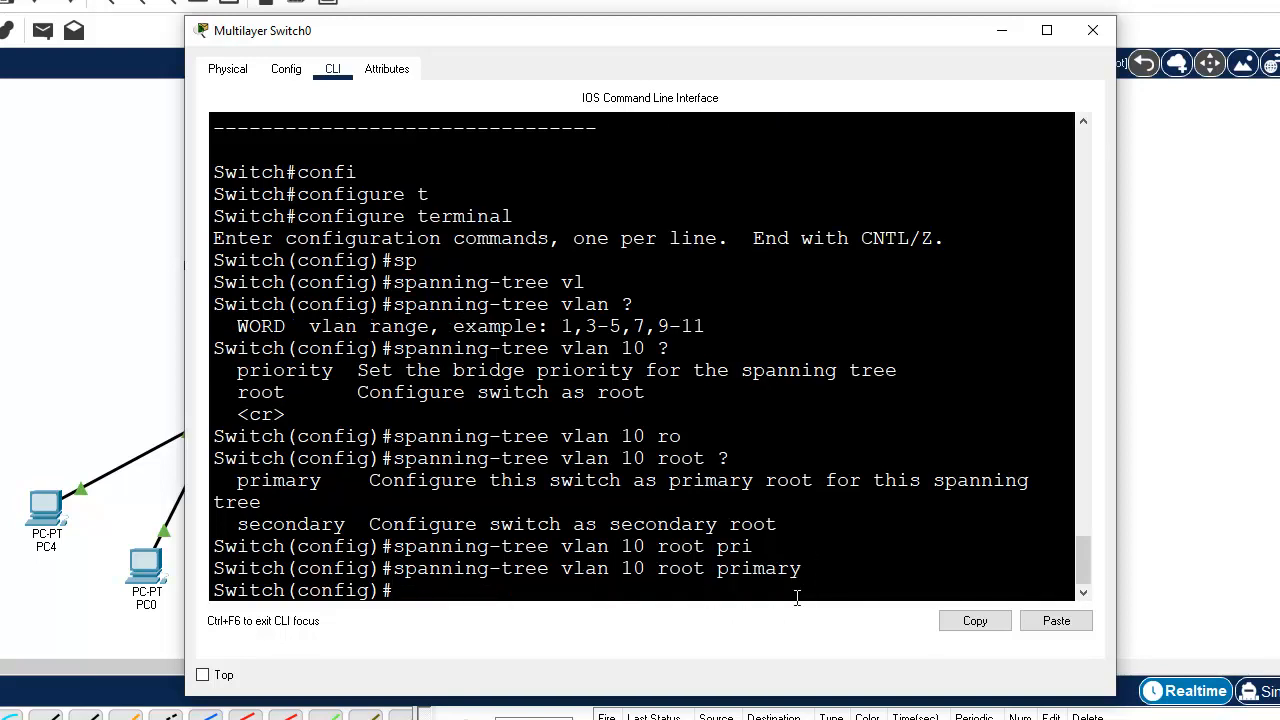
# Step: Configure Multilayer Switch0 as the secondary spanning-tree root for VLAN 20
pyautogui.press('Up')
pyautogui.press('BackSpace')
pyautogui.press('BackSpace')
pyautogui.press('BackSpace')
pyautogui.press('BackSpace')
pyautogui.press('BackSpace')
pyautogui.press('BackSpace')
pyautogui.press('BackSpace')
pyautogui.press('BackSpace')
pyautogui.press('BackSpace')
pyautogui.press('BackSpace')
pyautogui.press('BackSpace')
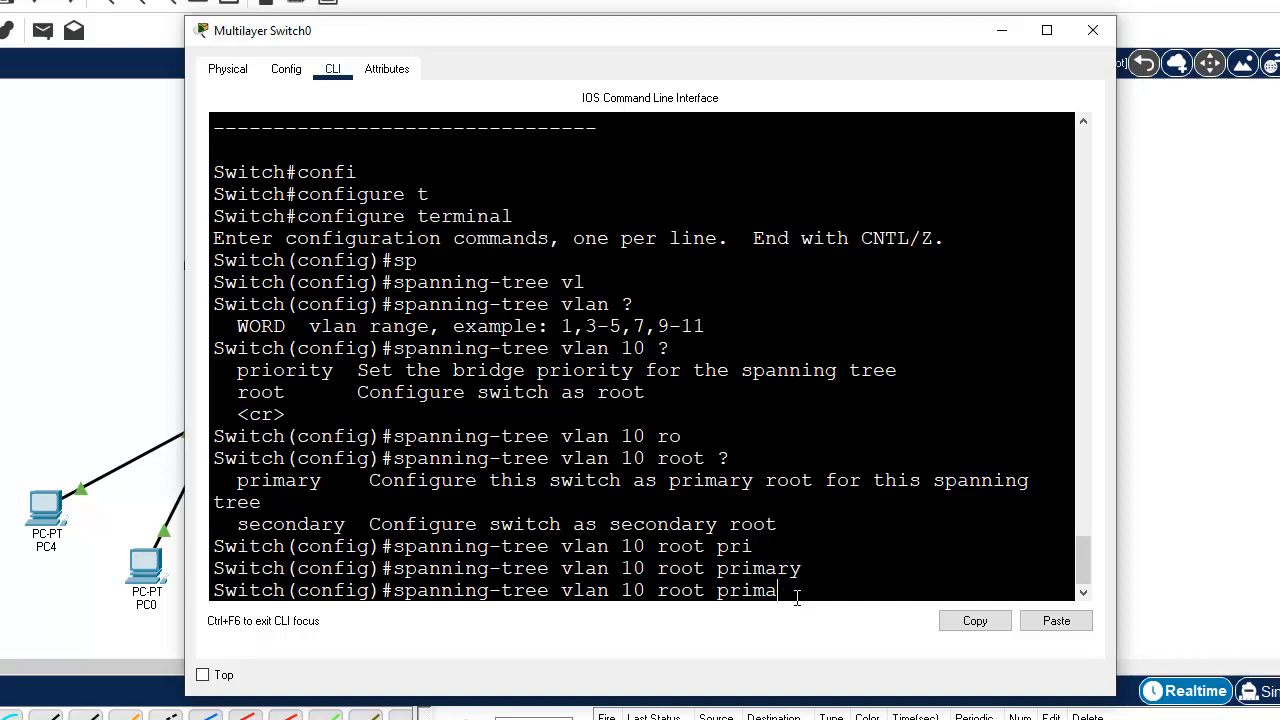
pyautogui.press('BackSpace')
pyautogui.press('BackSpace')
pyautogui.write('20 ro')
pyautogui.press('Tab')
pyautogui.write('se')
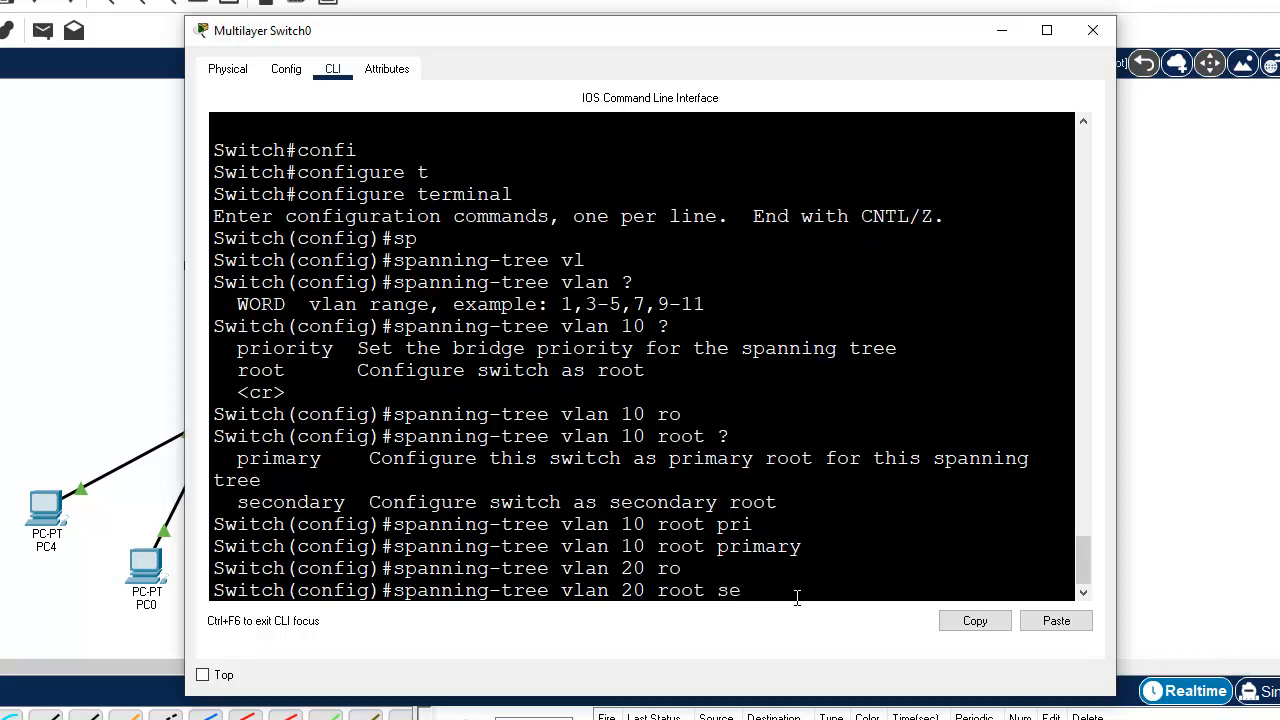
pyautogui.press('Tab')
pyautogui.press('Return')
# Step: Save Multilayer Switch0's configuration with do write, leave configuration mode and close its window
pyautogui.press('Return')
pyautogui.write('do write')
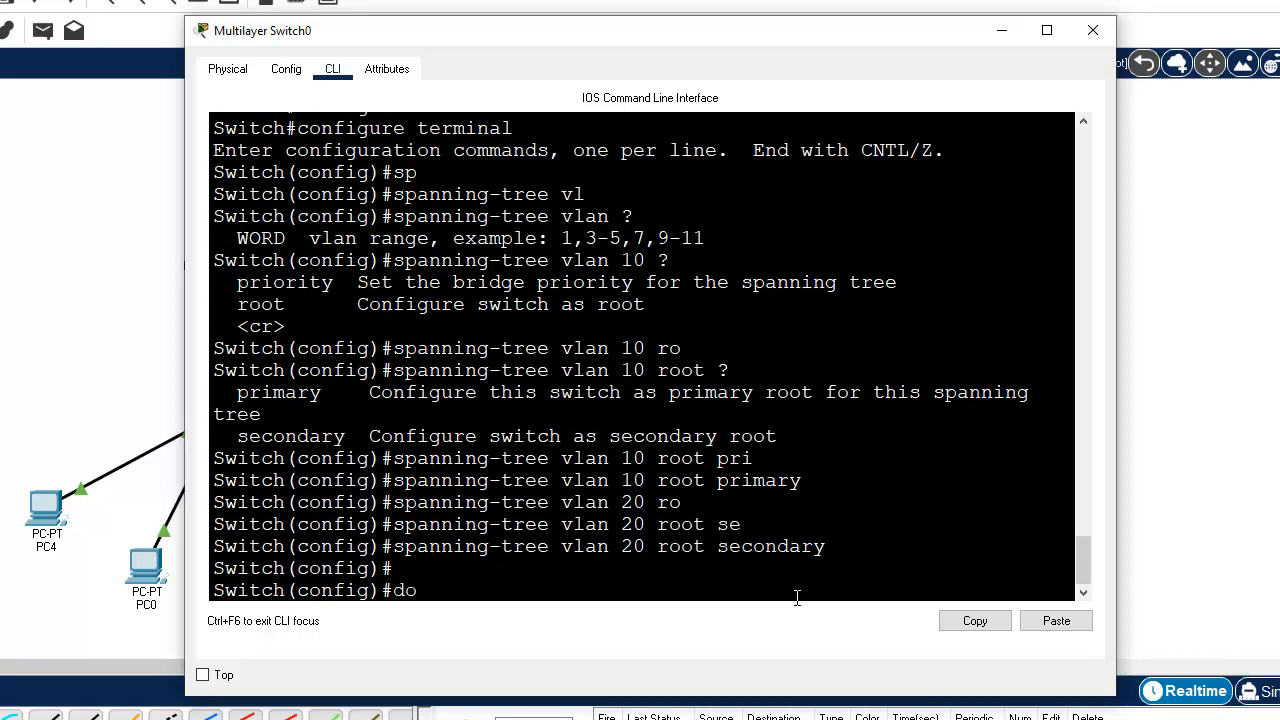
pyautogui.press('Return')
pyautogui.write('end')
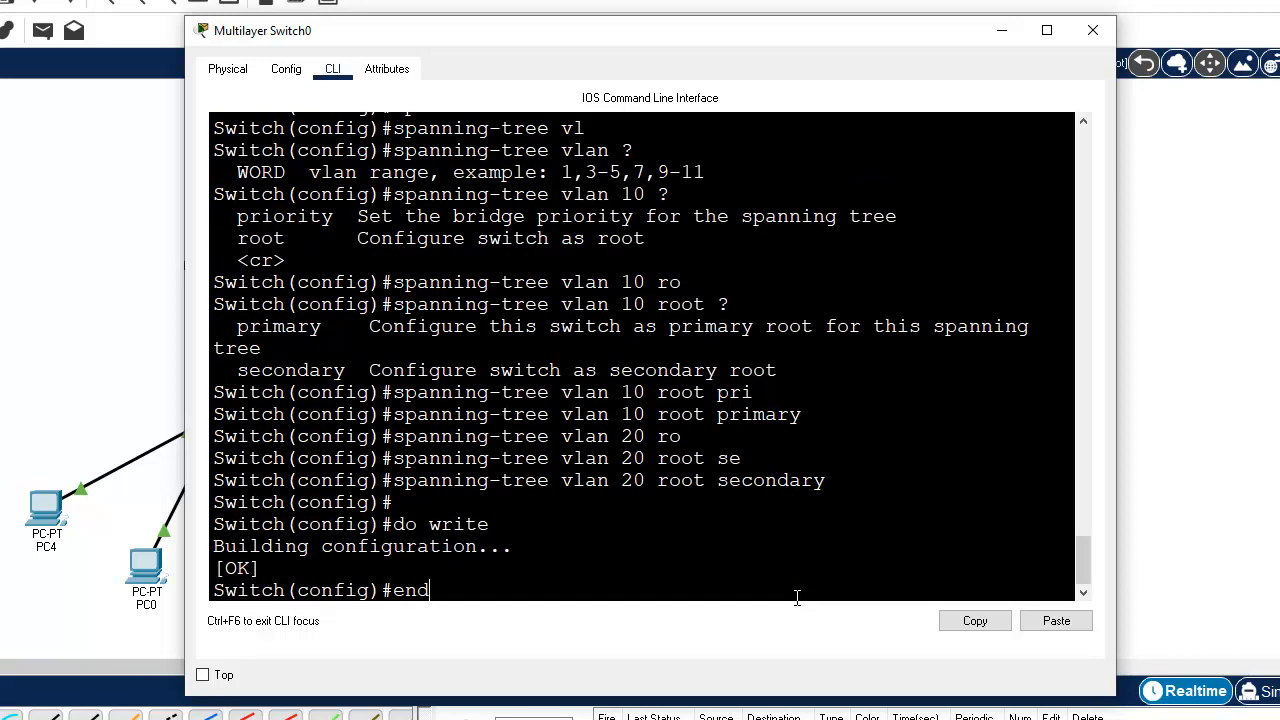
pyautogui.press('Return')
pyautogui.press('Return')
pyautogui.press('Return')
pyautogui.press('Return')
pyautogui.press('Return')
pyautogui.press('Return')
pyautogui.press('Return')
pyautogui.press('Return')
pyautogui.press('Return')
pyautogui.press('Return')
pyautogui.press('Return')
pyautogui.press('Return')
pyautogui.press('Return')
pyautogui.press('Return')
pyautogui.press('Return')
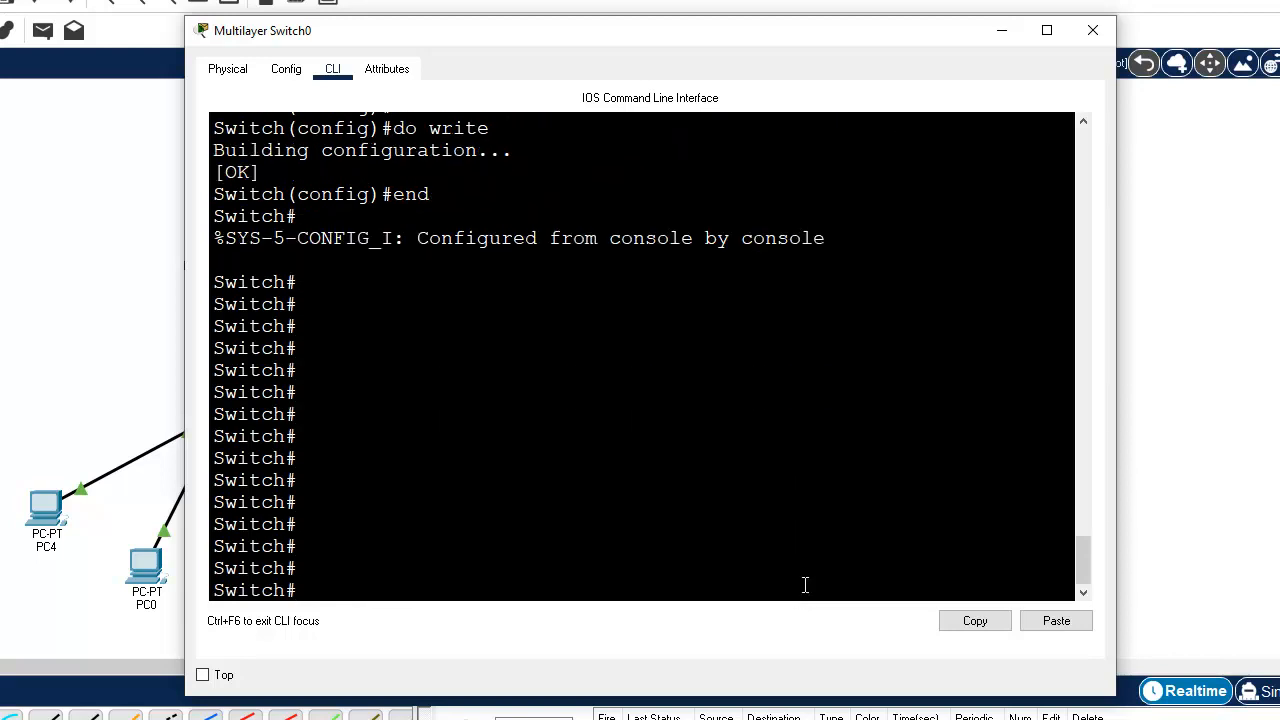
pyautogui.click(1093, 30)
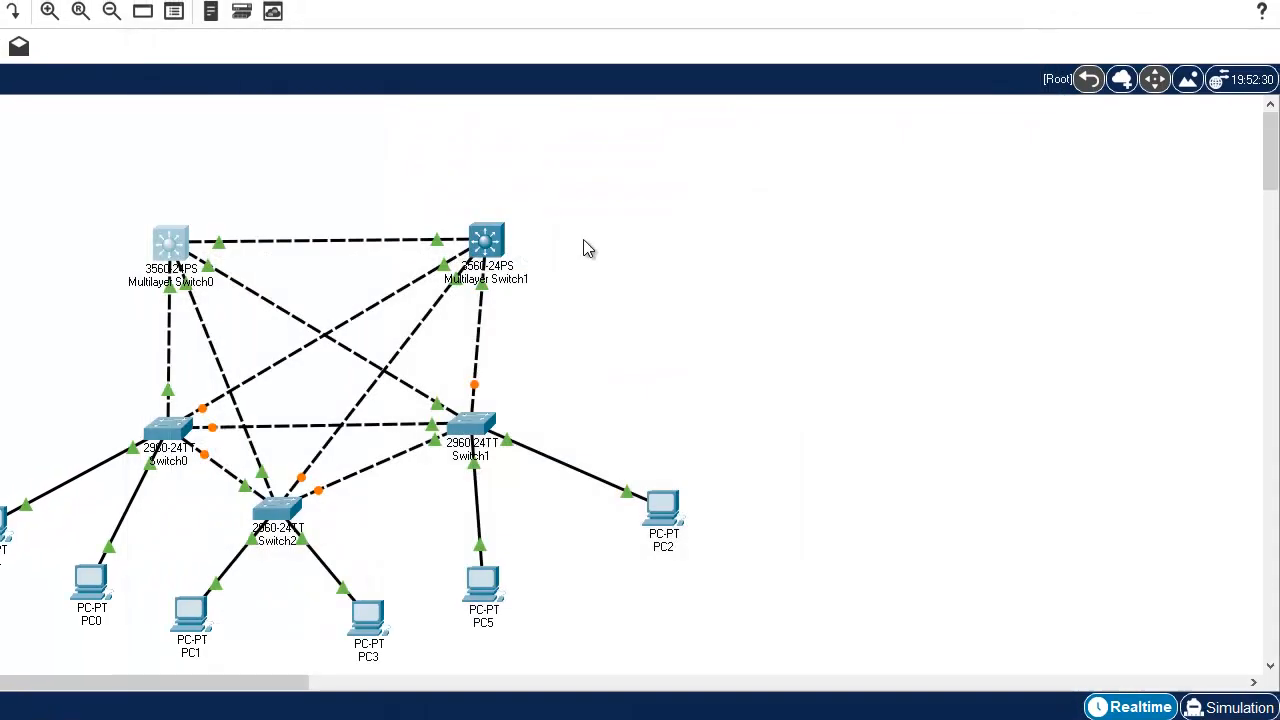
# Step: Open Multilayer Switch1's CLI, widen its window and enter global configuration mode
pyautogui.click(486, 240)
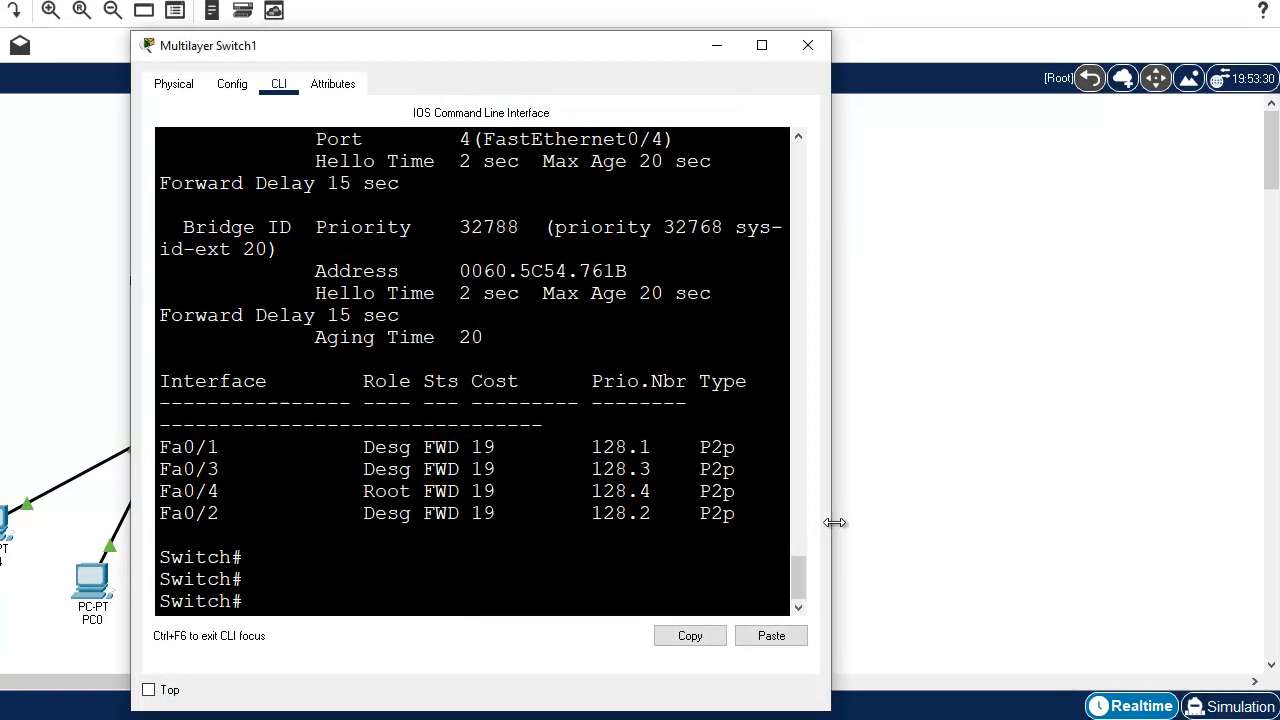
pyautogui.moveTo(833, 523); pyautogui.dragTo(1065, 530)
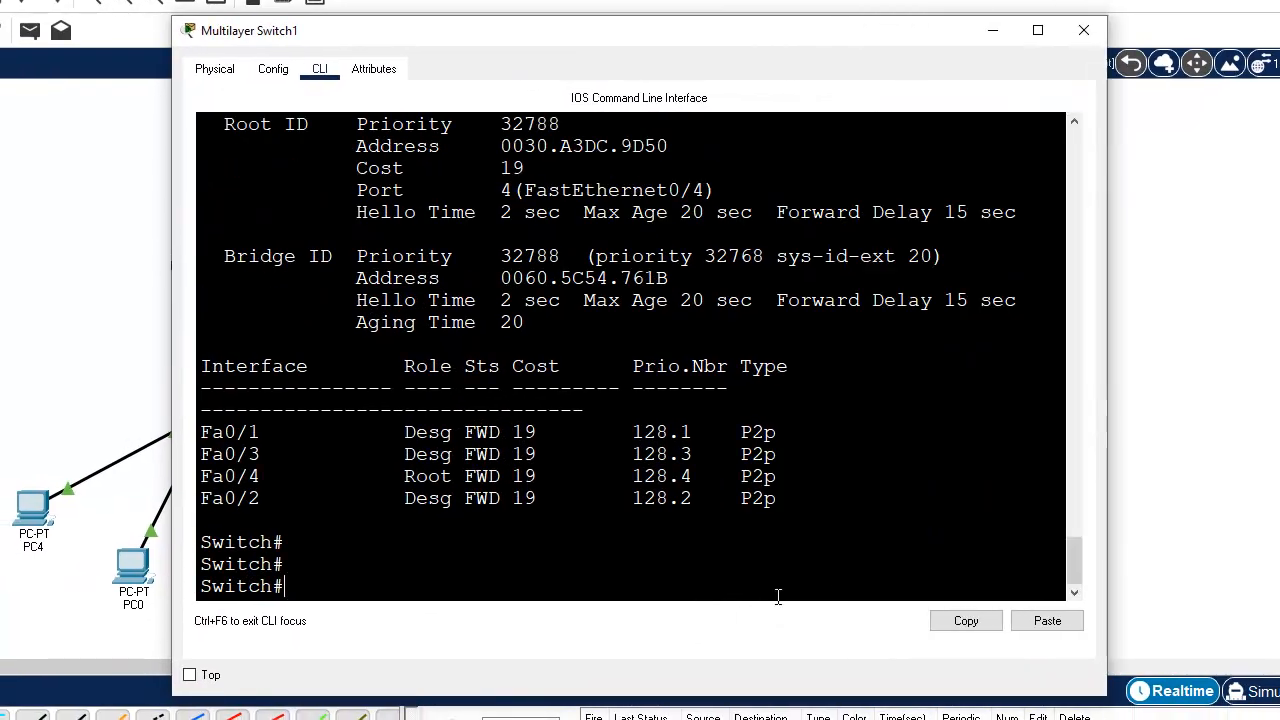
pyautogui.write('confi')
pyautogui.press('Tab')
pyautogui.write('t')
pyautogui.press('Tab')
pyautogui.press('Return')
# Step: Configure Multilayer Switch1 as the primary spanning-tree root for VLAN 20
pyautogui.write('sp')
pyautogui.press('Tab')
pyautogui.write('v')
pyautogui.press('Tab')
pyautogui.write('20')
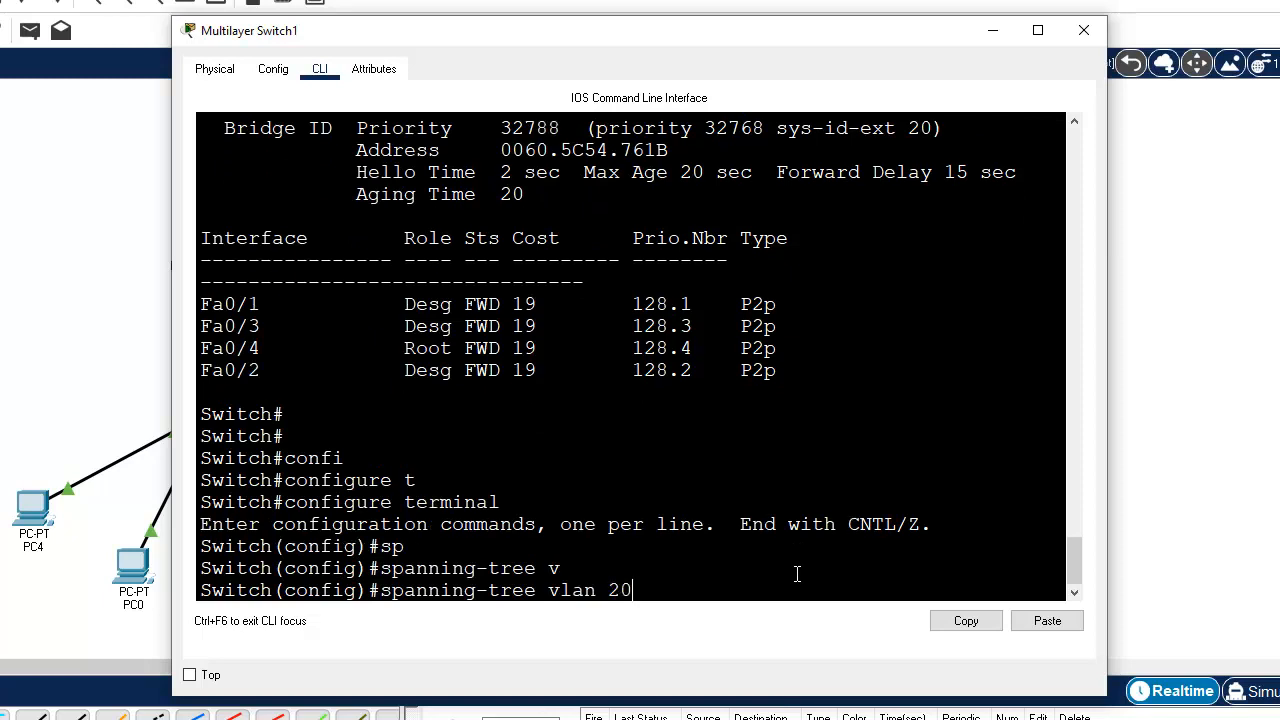
pyautogui.write(' ro')
pyautogui.press('Tab')
pyautogui.write('pri')
pyautogui.press('Tab')
pyautogui.press('Return')
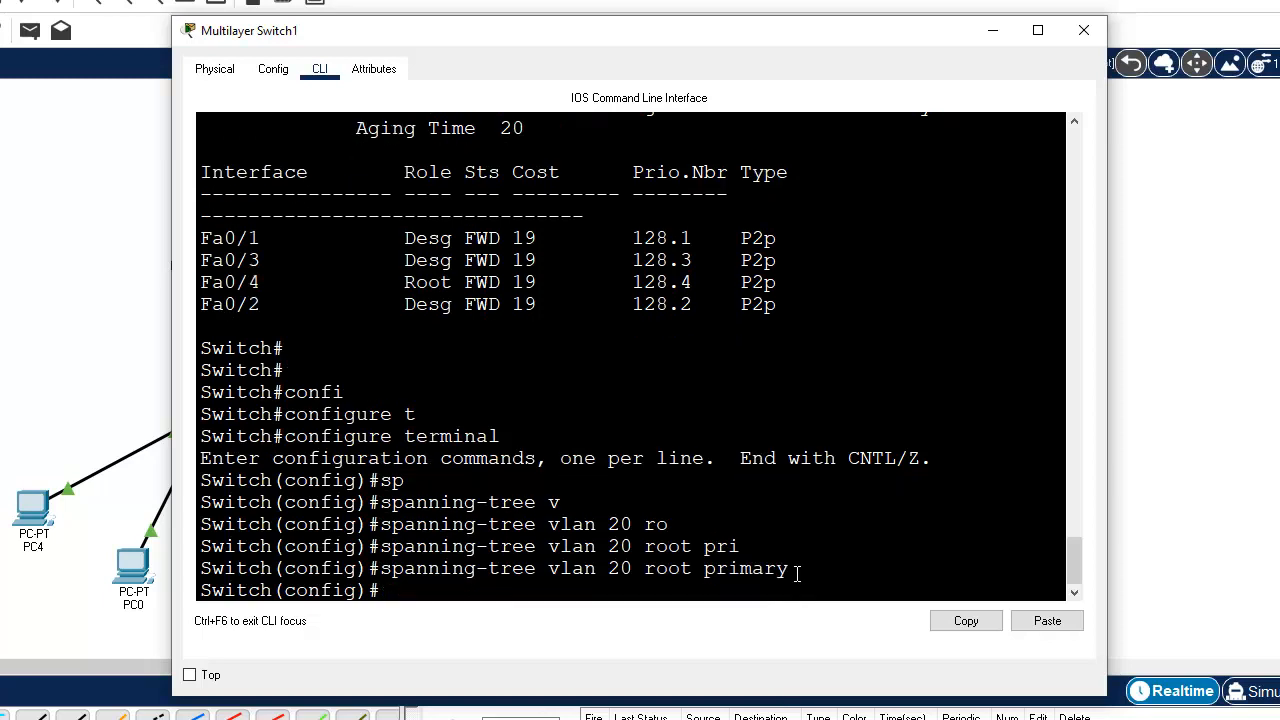
# Step: Configure Multilayer Switch1 as the secondary spanning-tree root for VLAN 10
pyautogui.write('sp')
pyautogui.press('Tab')
pyautogui.write('vl')
pyautogui.press('Tab')
pyautogui.write('10 ro')
pyautogui.press('Tab')
pyautogui.write('se')
pyautogui.press('Tab')
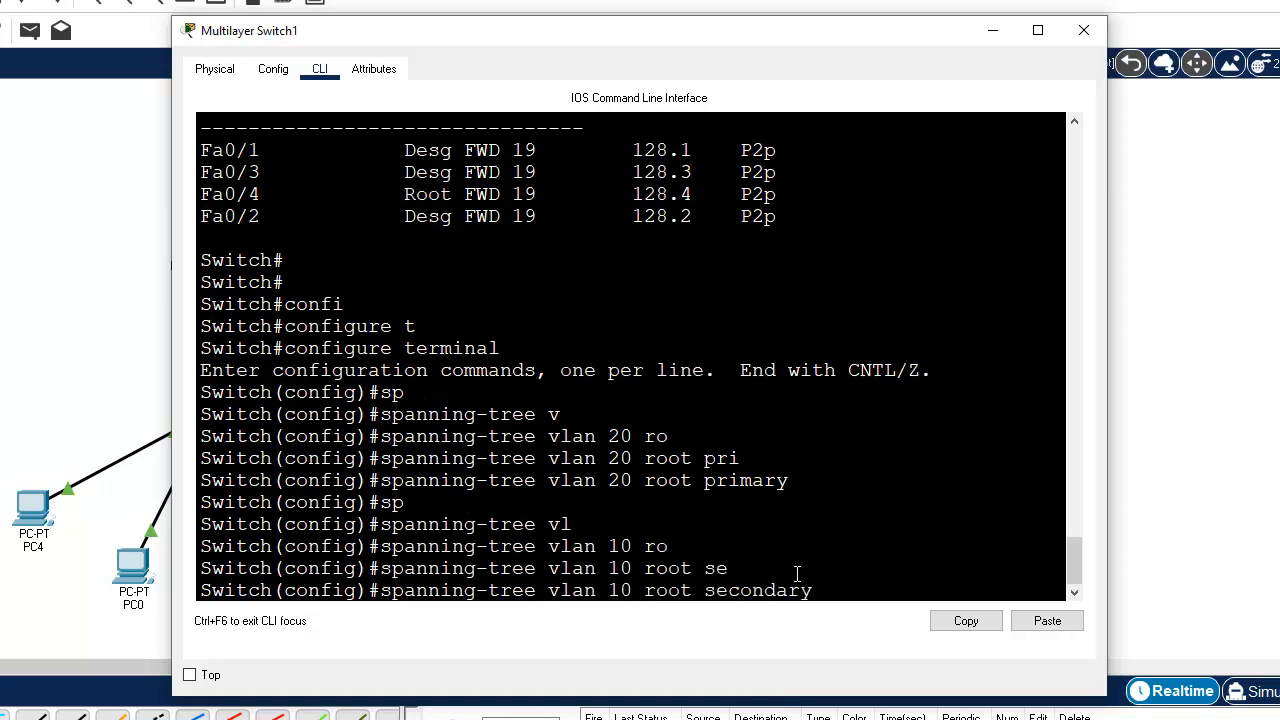
pyautogui.press('Return')
# Step: Save Multilayer Switch1's configuration with do write and close its window
pyautogui.write('do wr')
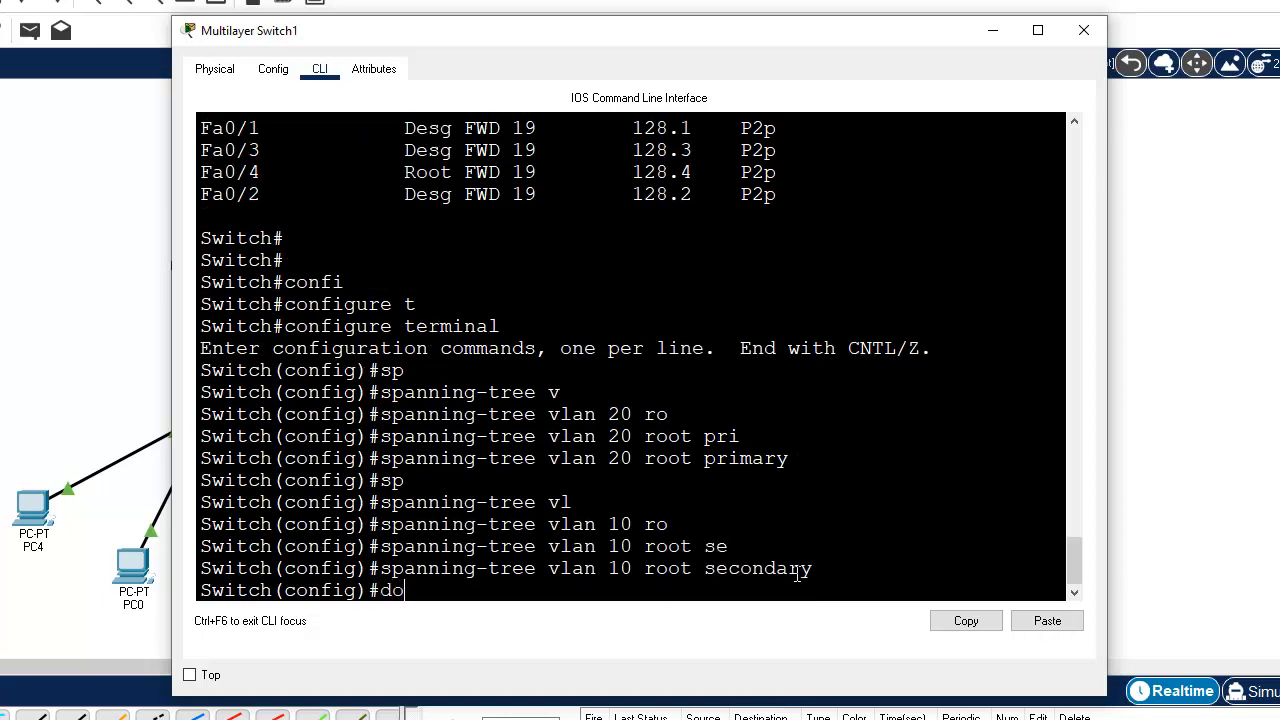
pyautogui.write('ite')
pyautogui.press('Return')
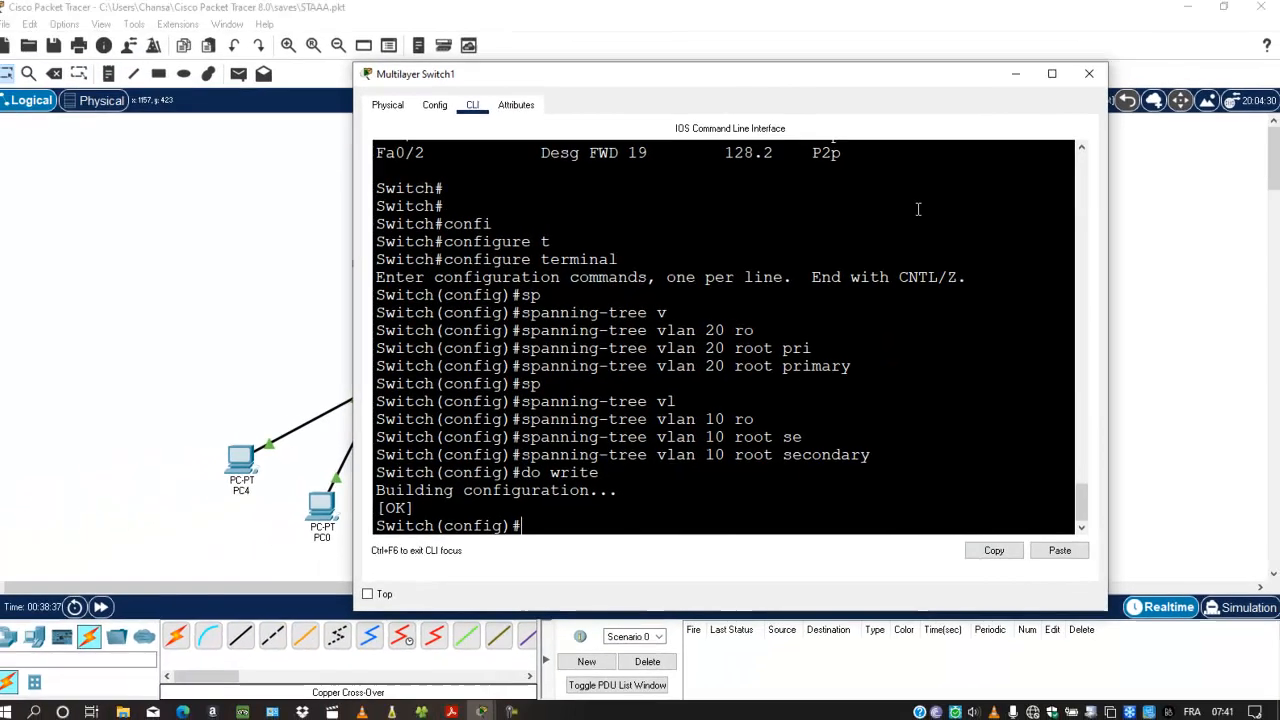
pyautogui.click(1089, 75)
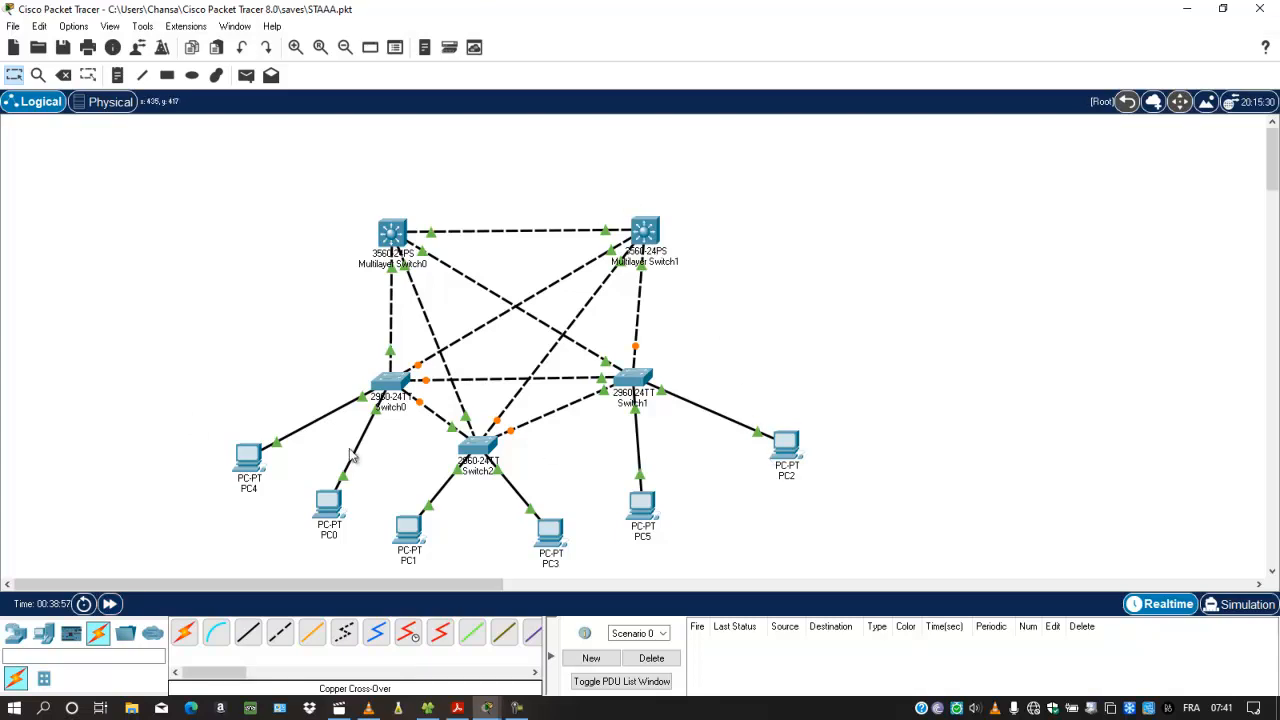
# Step: Switch to Simulation mode and ping 10.10.10.4 again from PC4's command prompt
pyautogui.click(252, 460)
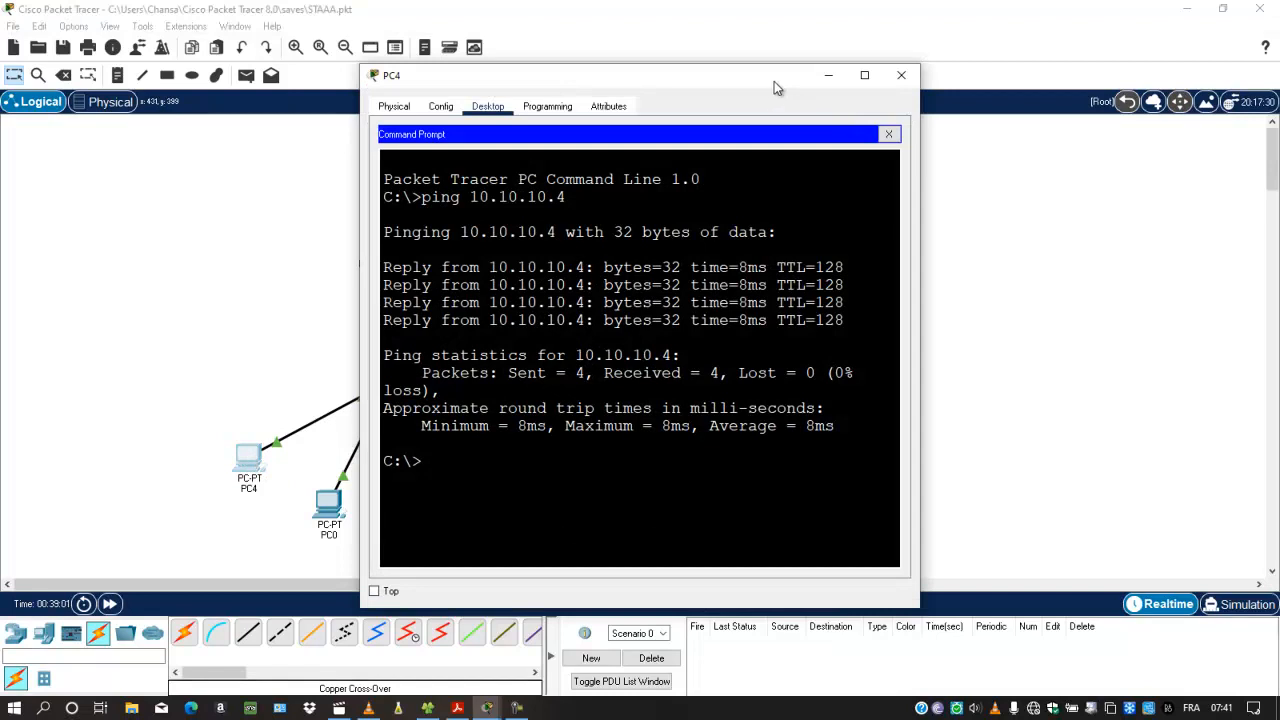
pyautogui.moveTo(768, 81); pyautogui.dragTo(918, 129)
pyautogui.press('Up')
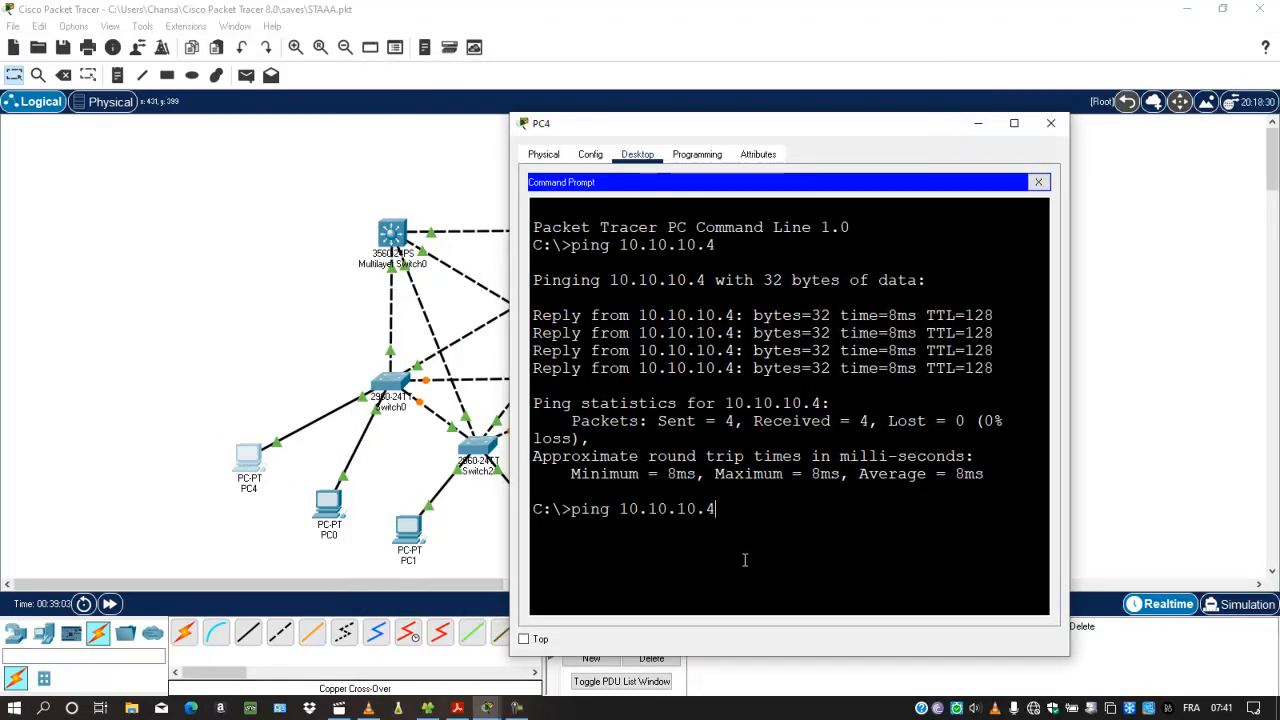
pyautogui.click(1256, 607)
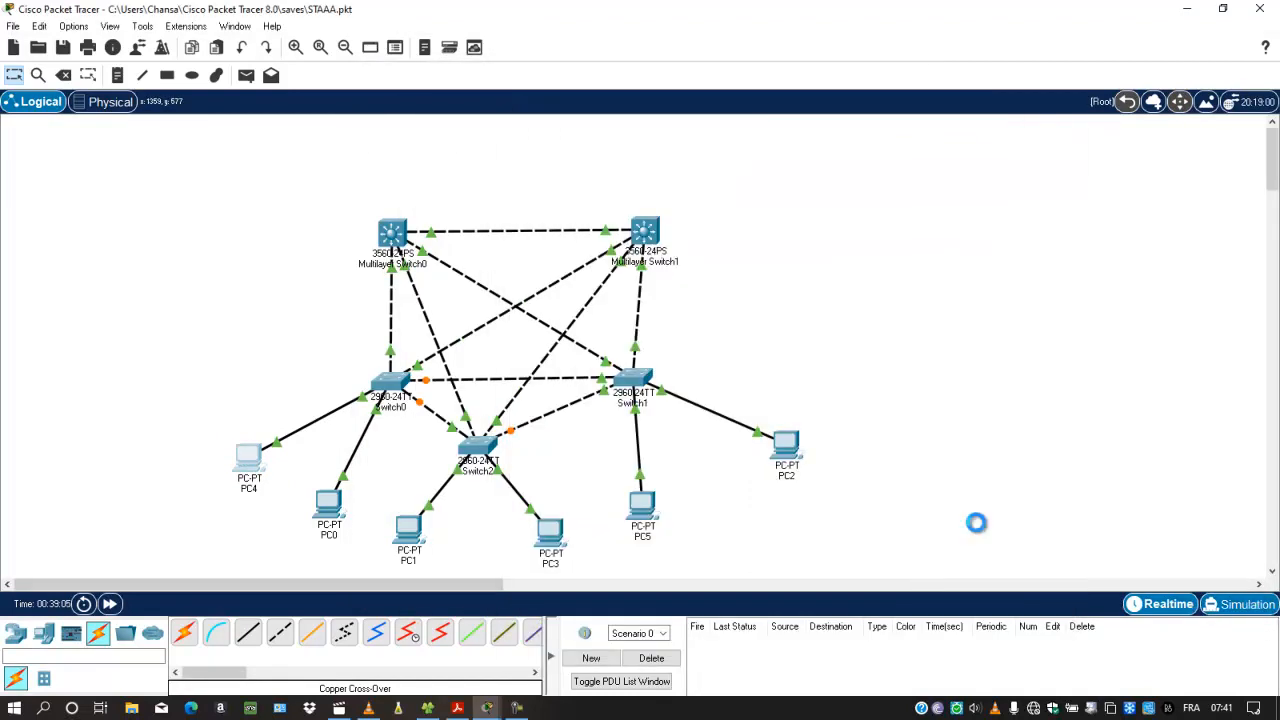
pyautogui.click(250, 460)
pyautogui.press('Return')
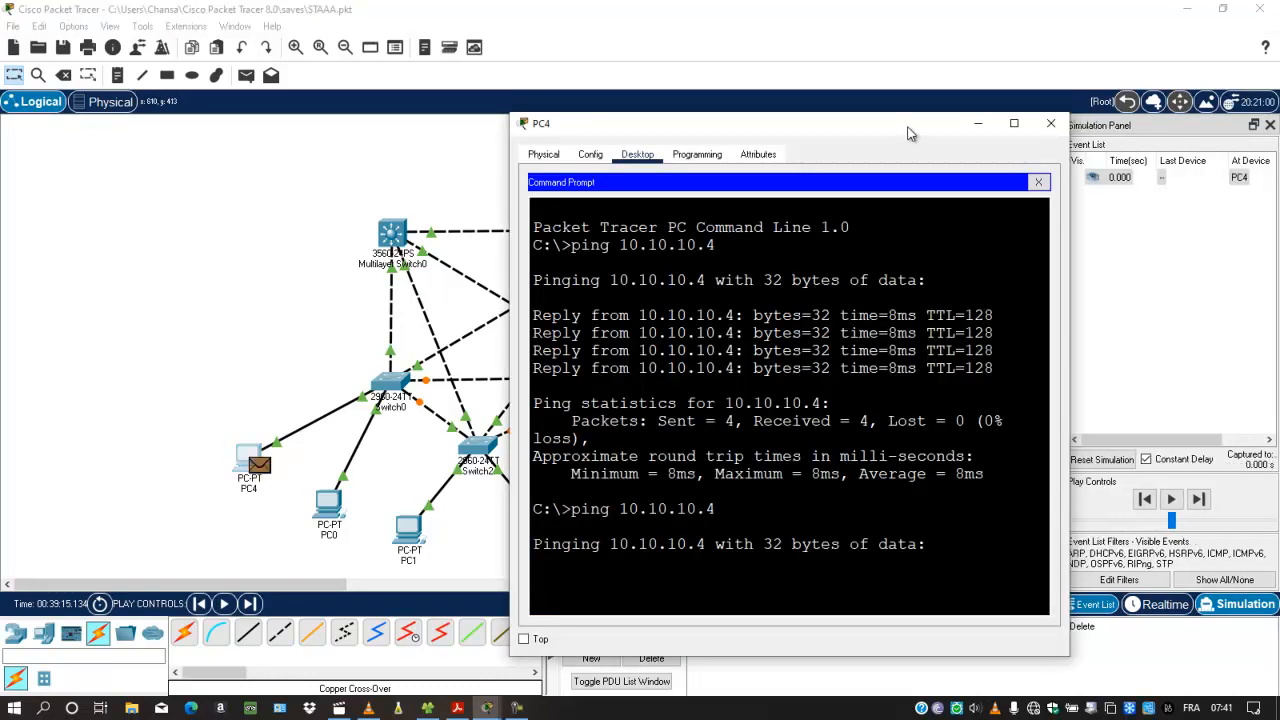
# Step: Play the simulation to trace the path of PC4's ping, and reset the simulation
pyautogui.click(978, 123)
pyautogui.click(1181, 494)
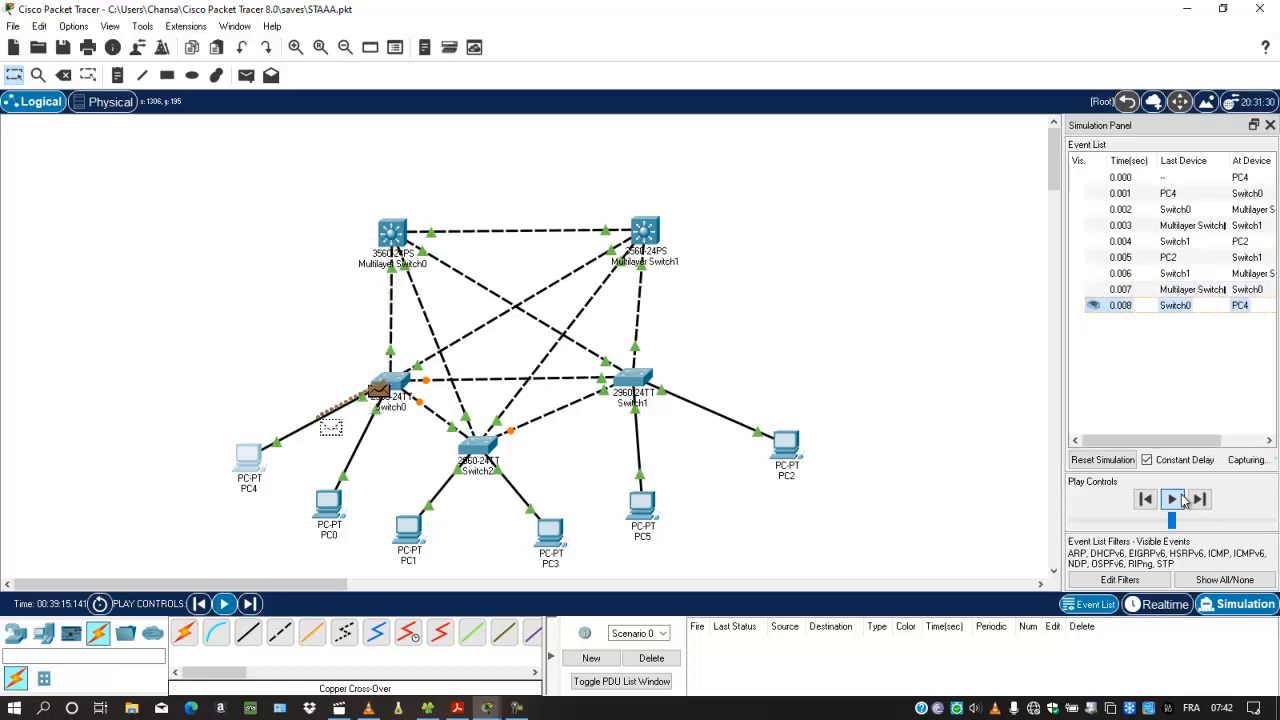
pyautogui.click(1101, 460)
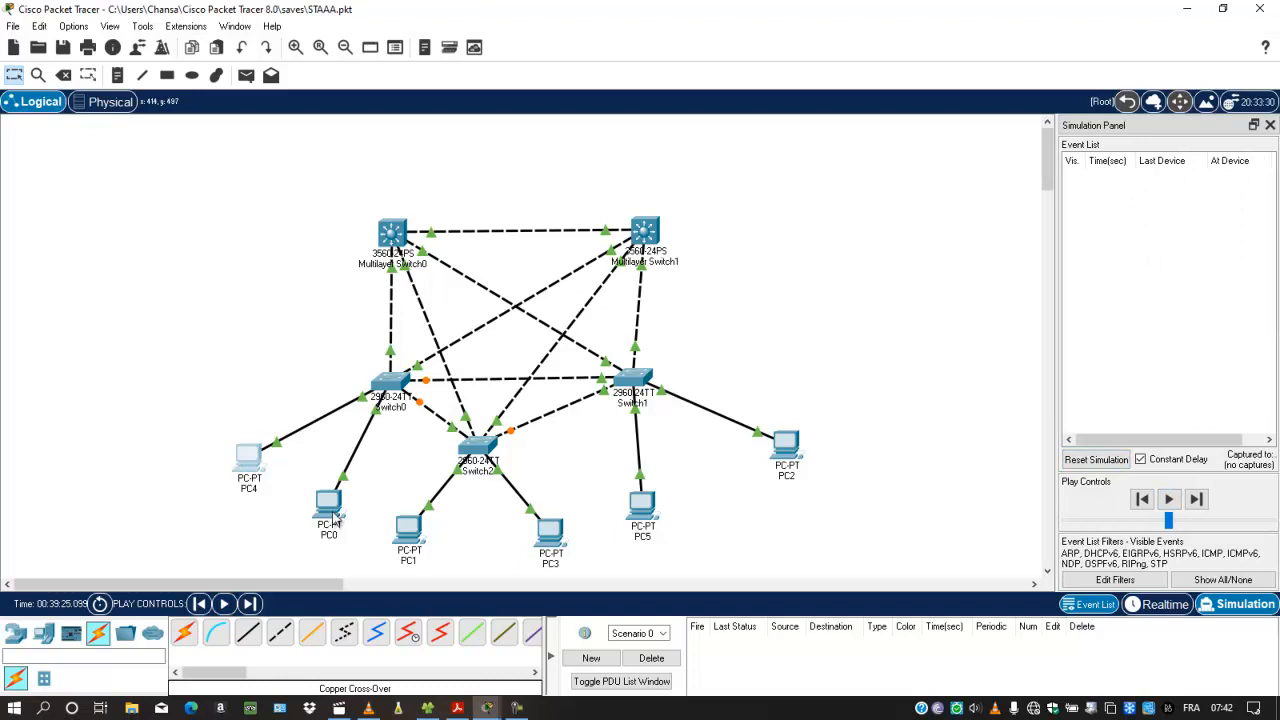
# Step: Ping 10.10.20.6 again from PC0's command prompt and minimize its window
pyautogui.click(329, 505)
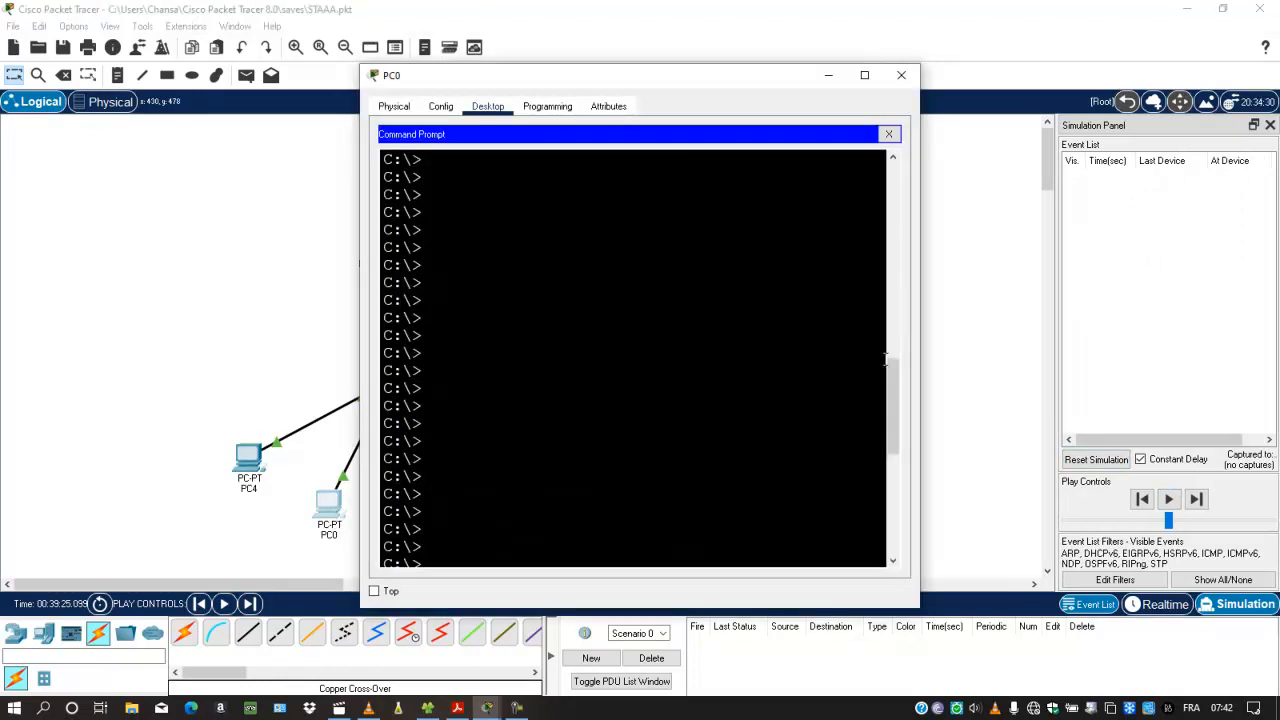
pyautogui.moveTo(893, 382); pyautogui.dragTo(891, 487)
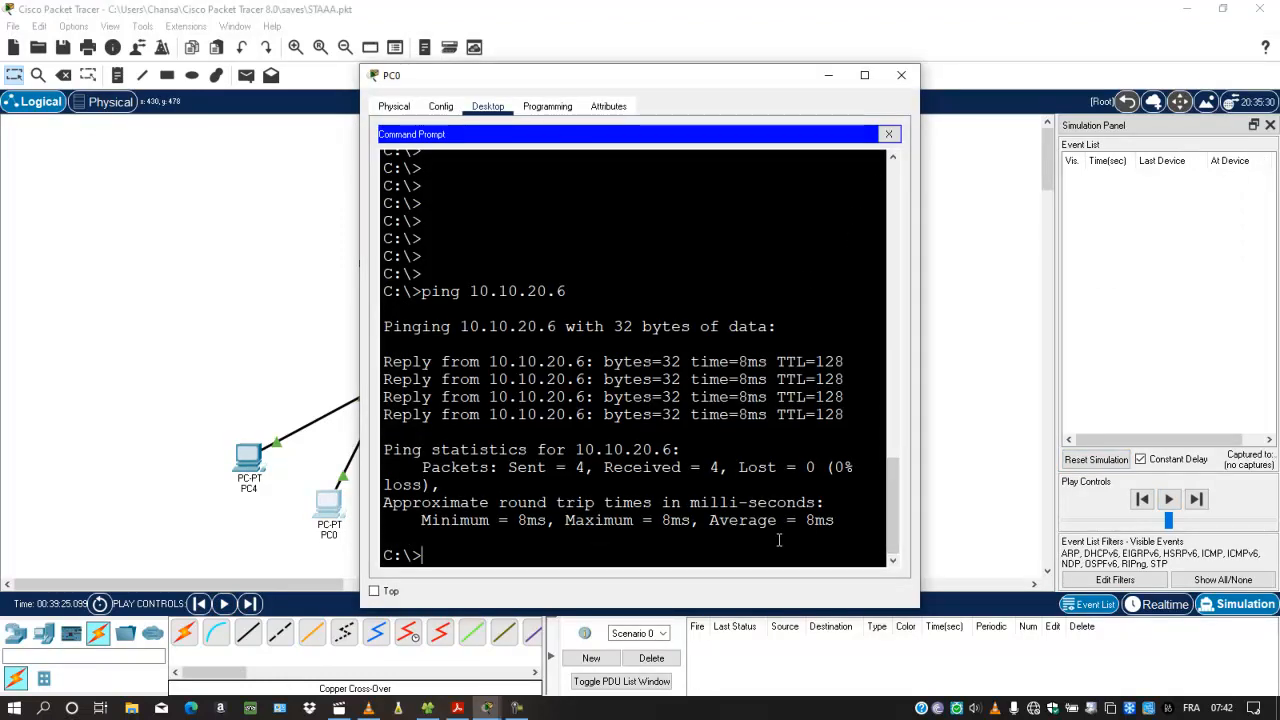
pyautogui.press('Up')
pyautogui.press('Return')
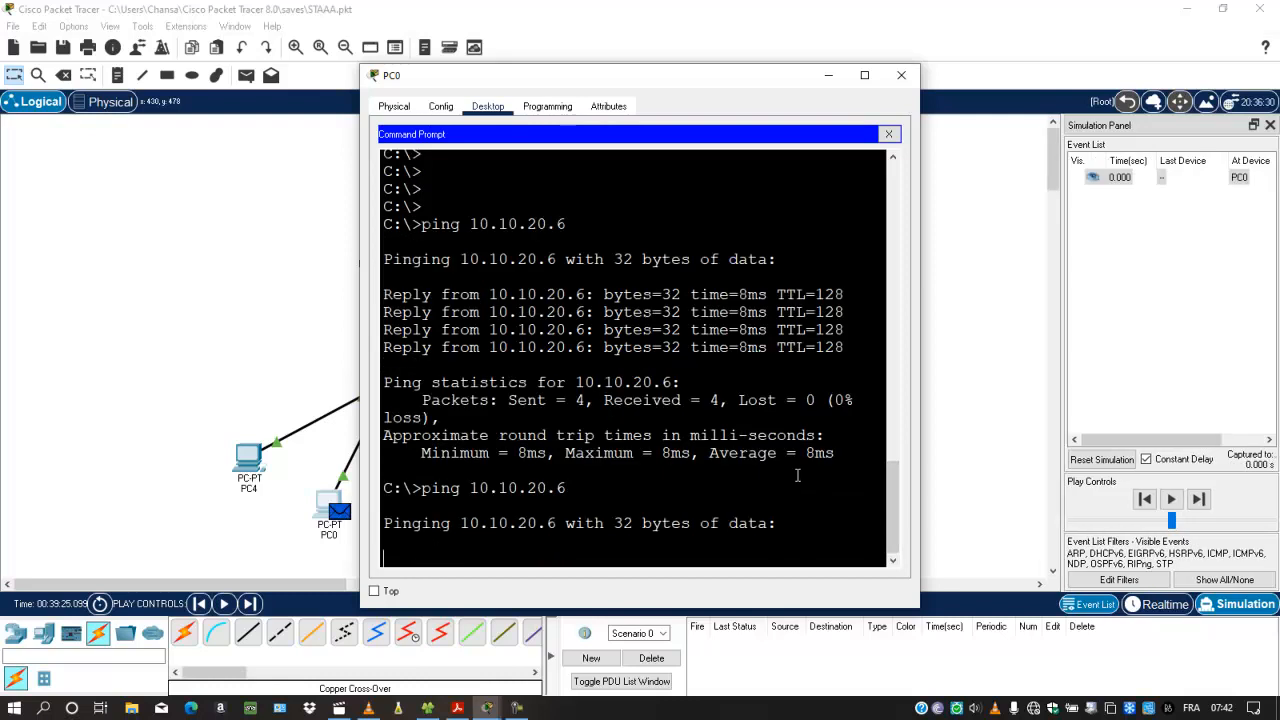
pyautogui.click(836, 79)
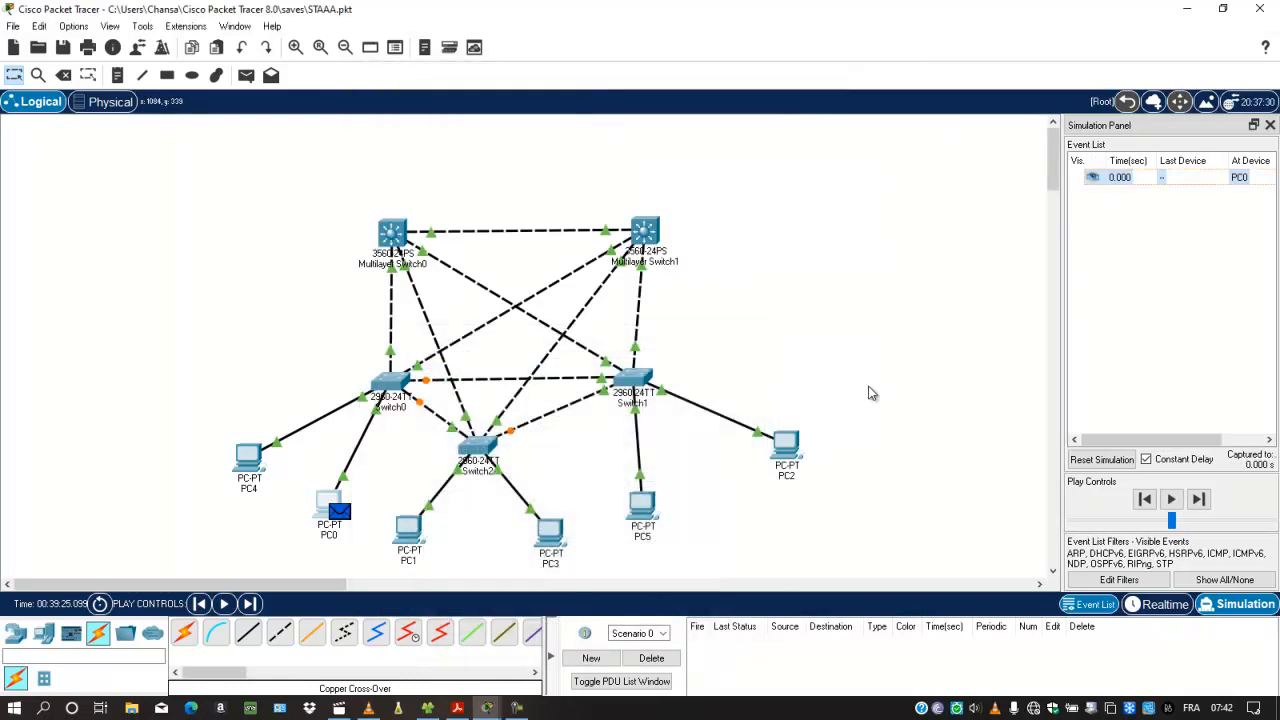
# Step: Play the simulation with pauses to examine the path of PC0's ping through the switches and back
pyautogui.click(1171, 499)
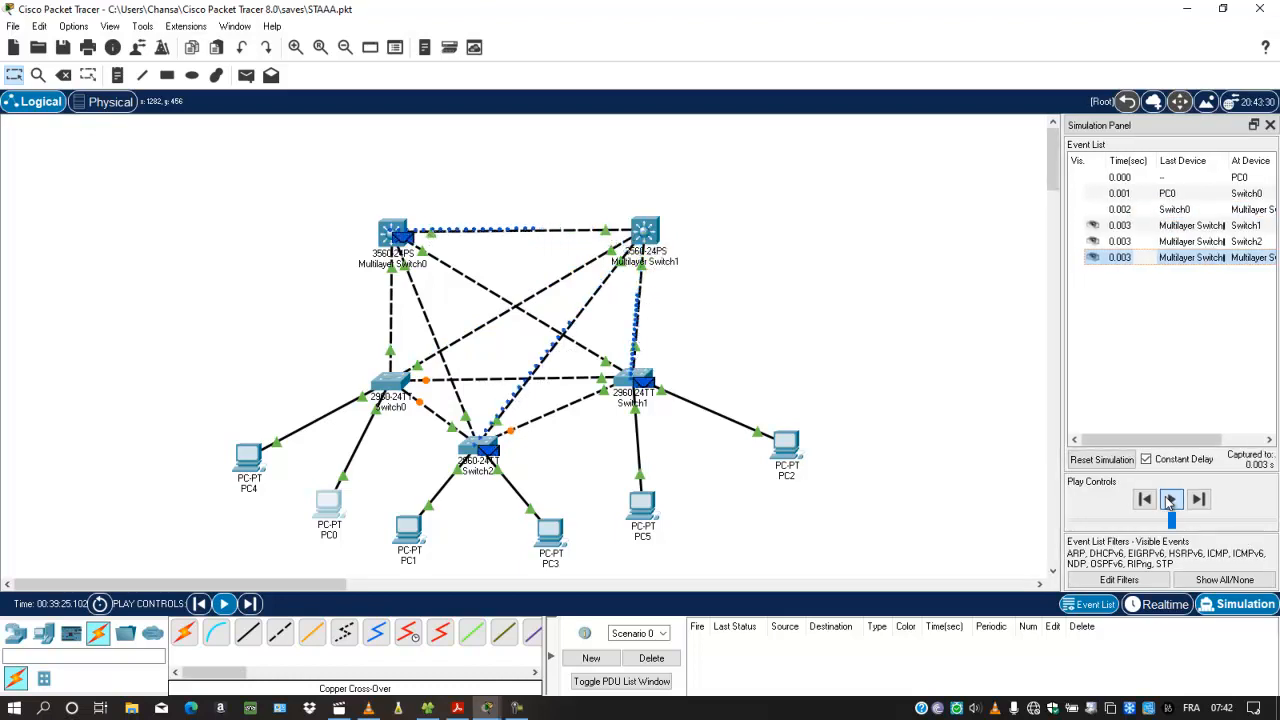
pyautogui.click(1170, 499)
pyautogui.click(1170, 499)
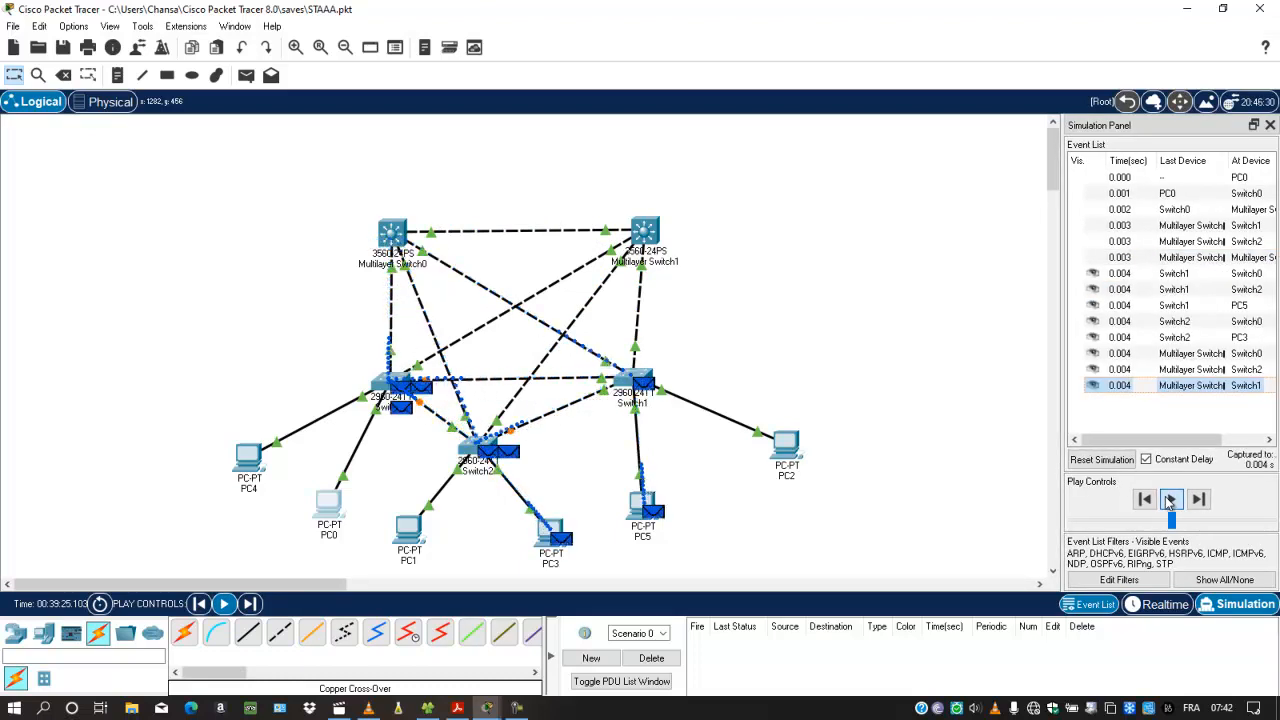
pyautogui.click(1170, 501)
pyautogui.click(1170, 499)
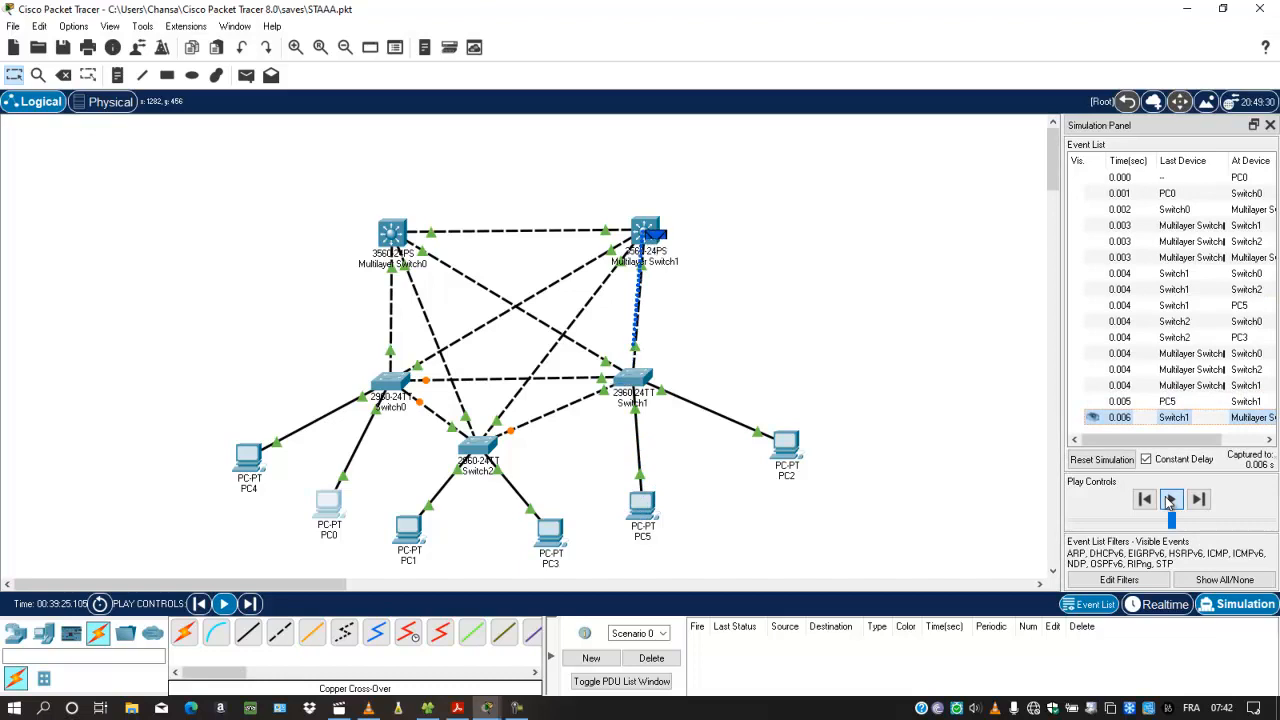
pyautogui.click(1170, 499)
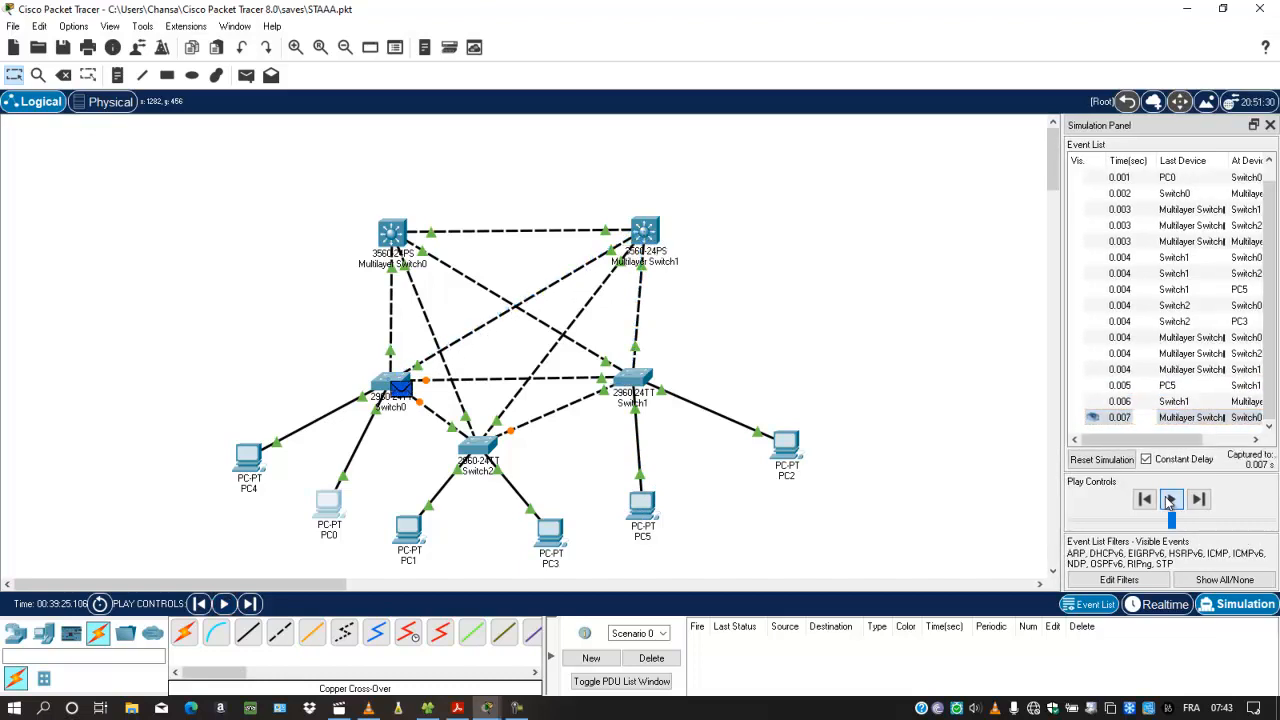
pyautogui.click(1170, 499)
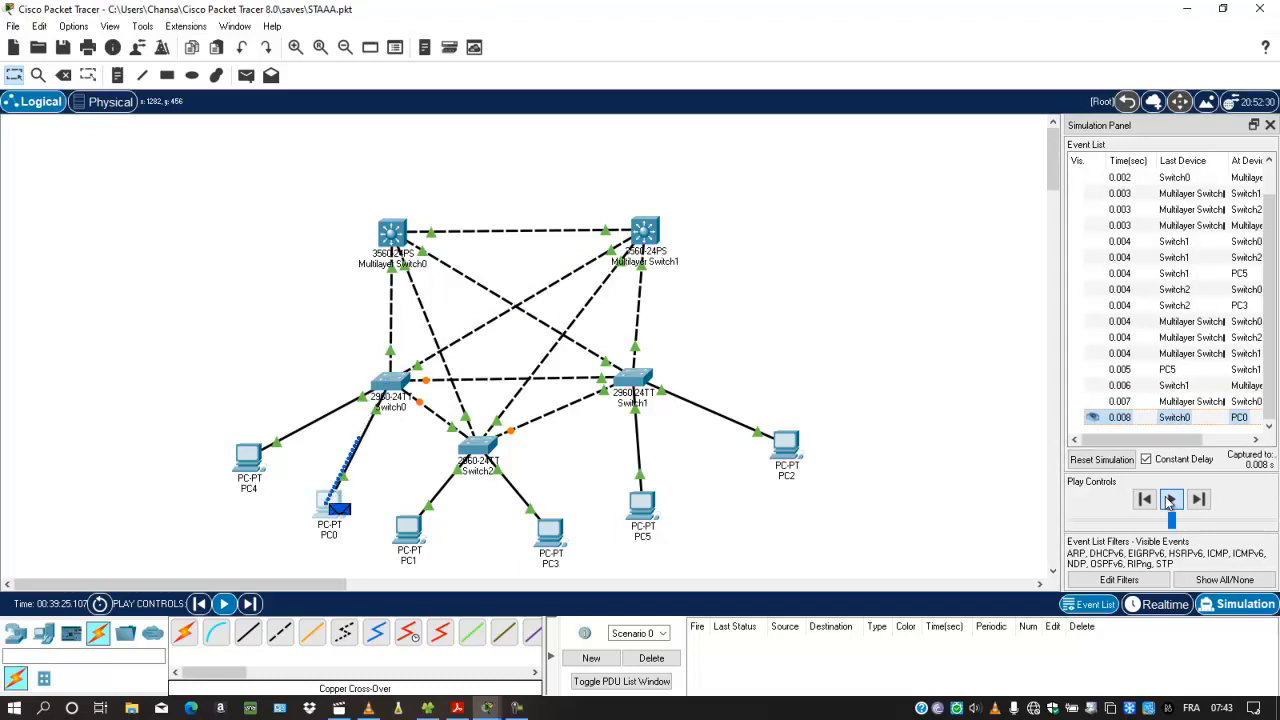
# Step: Reset the simulation and return the topology to Realtime mode
pyautogui.click(1124, 461)
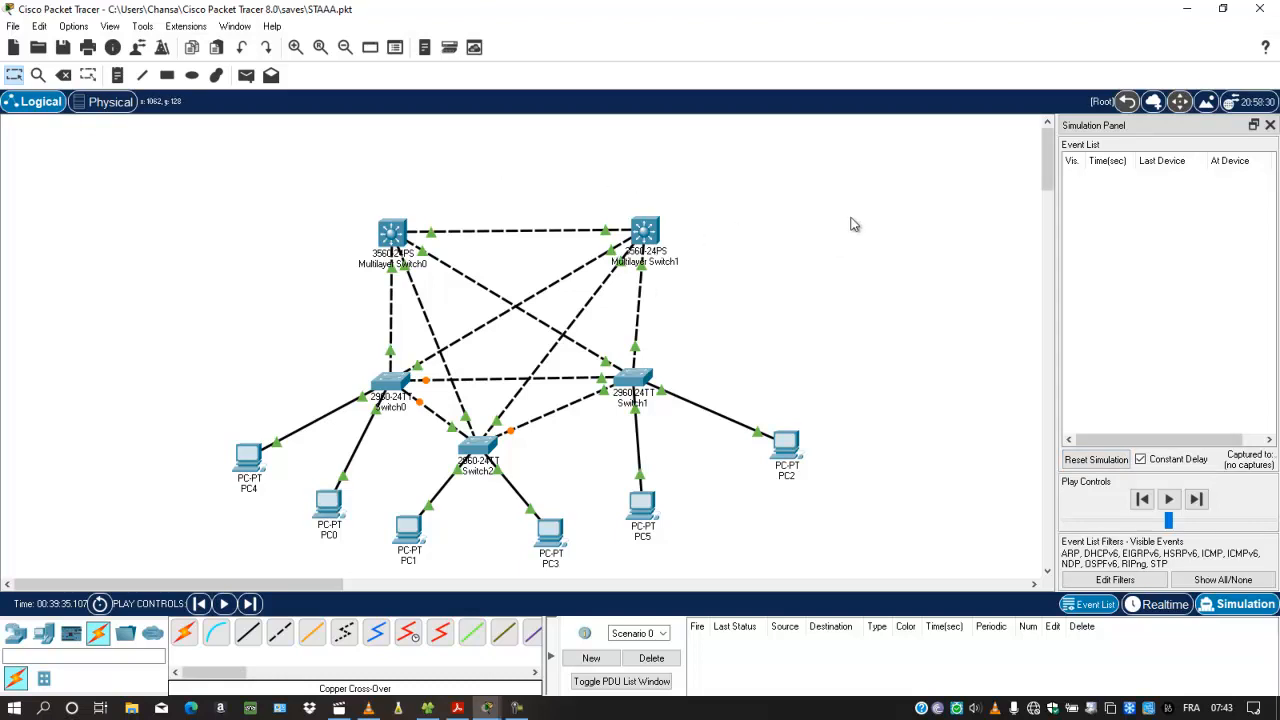
pyautogui.click(1163, 605)
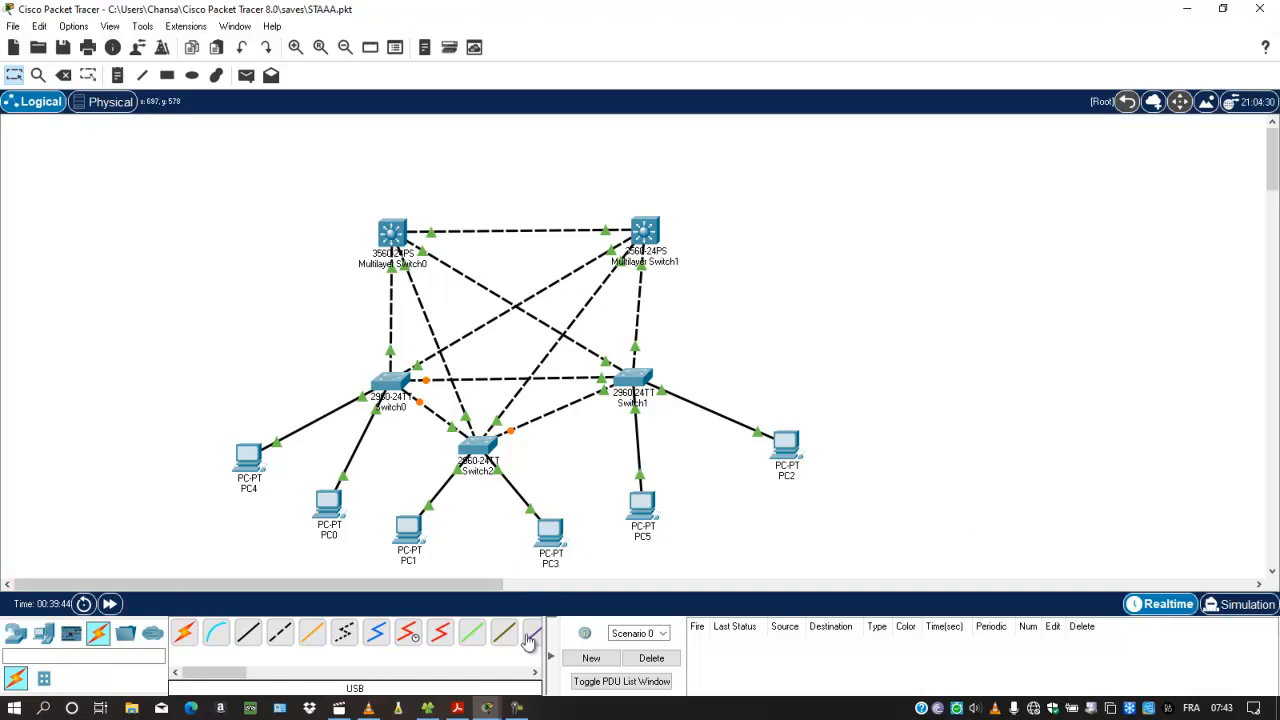
pyautogui.click(517, 708)
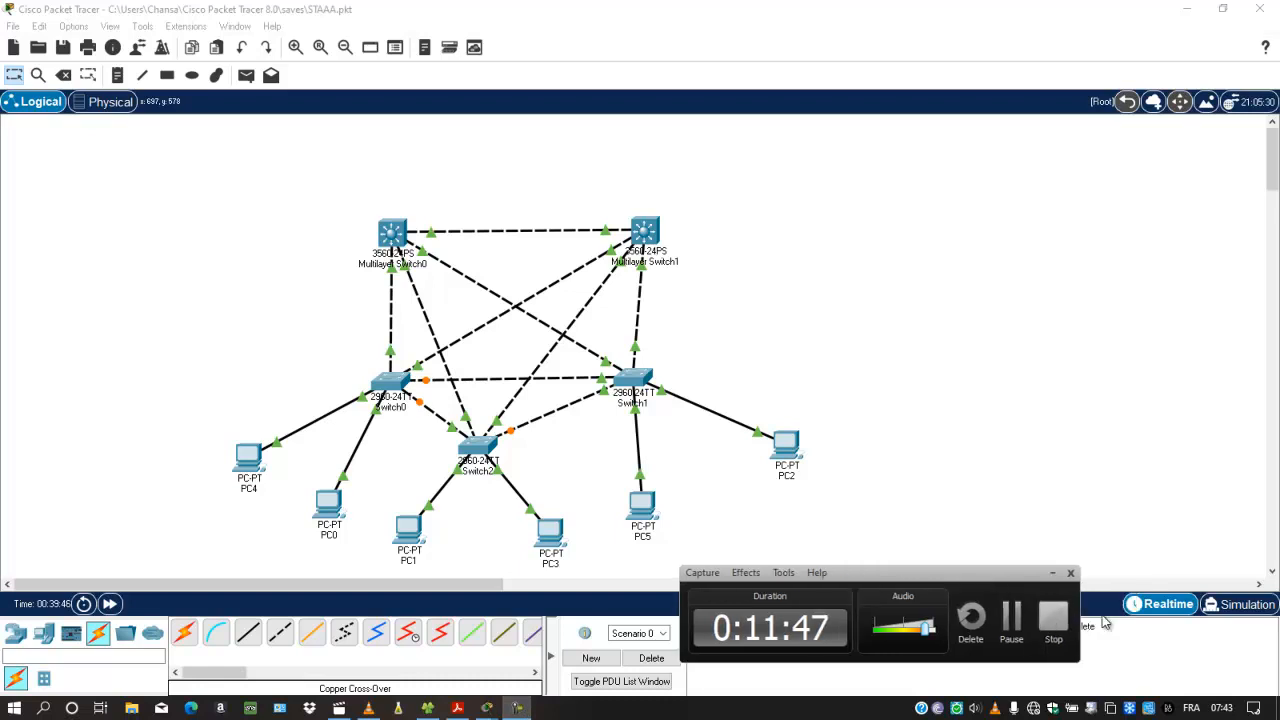
pyautogui.click(1108, 620)
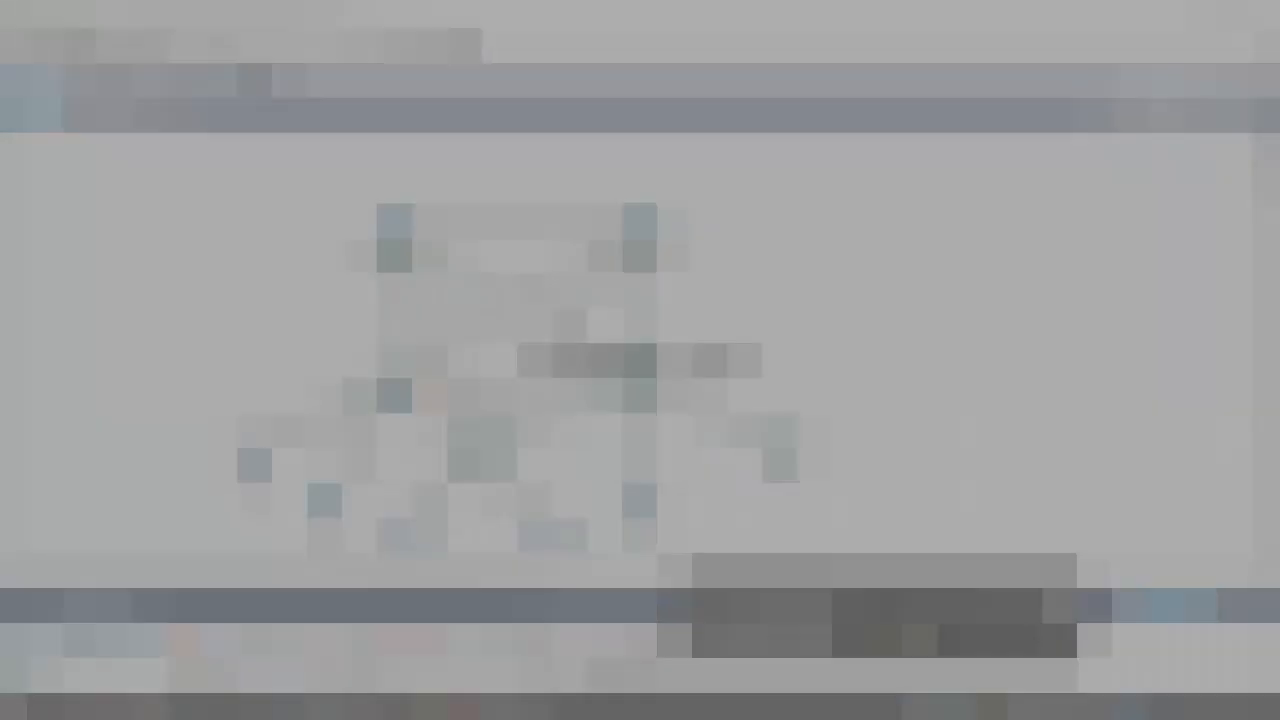